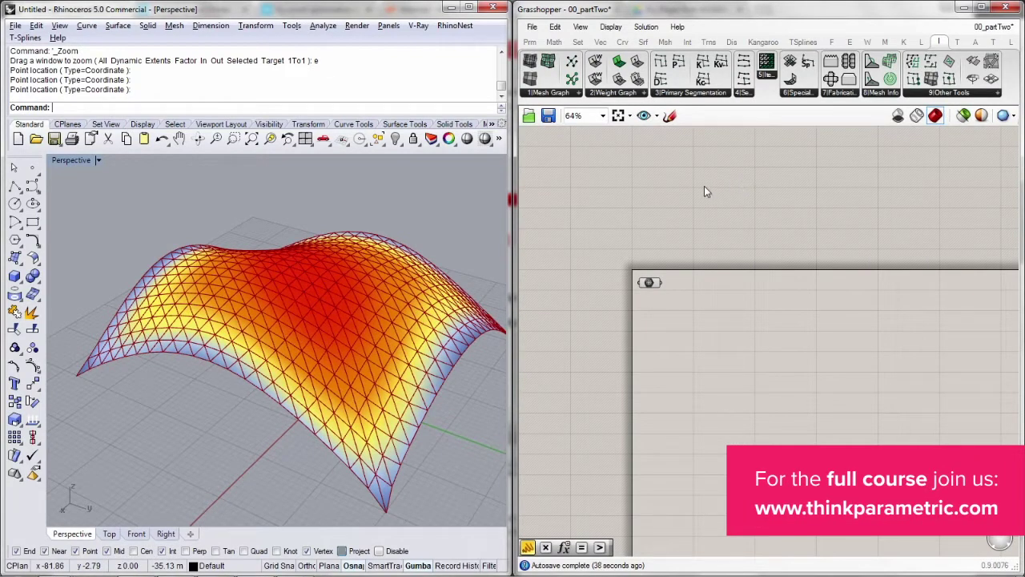
mouse_move(649, 290)
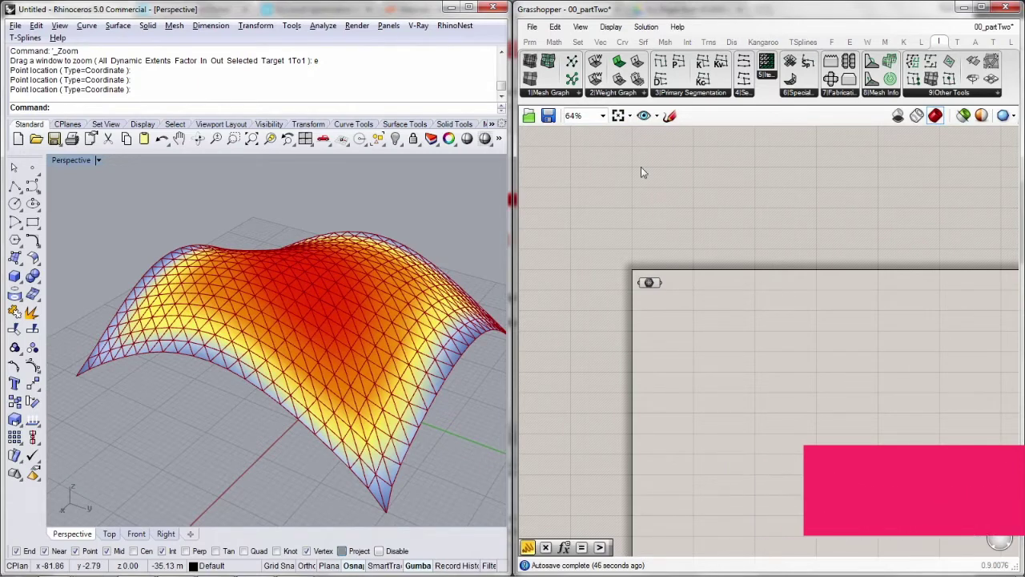
right_click_drag(696, 281, 627, 188)
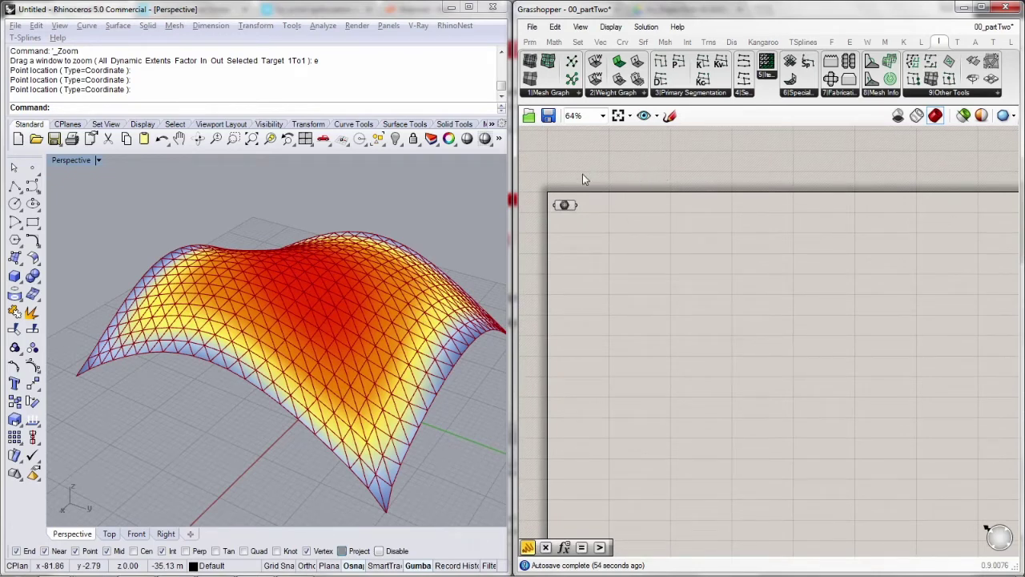
right_click_drag(289, 289, 244, 321)
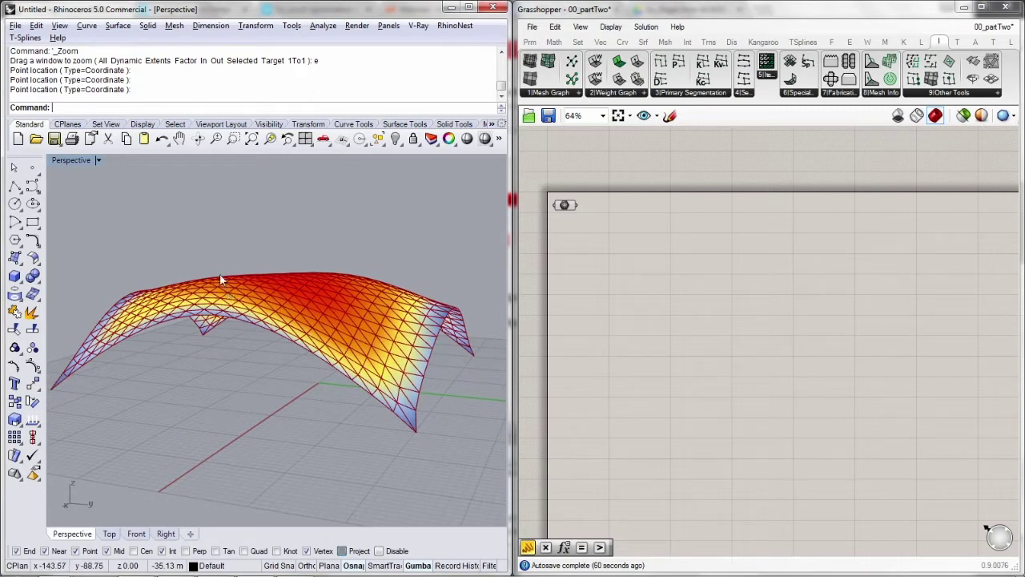
right_click_drag(195, 254, 247, 337)
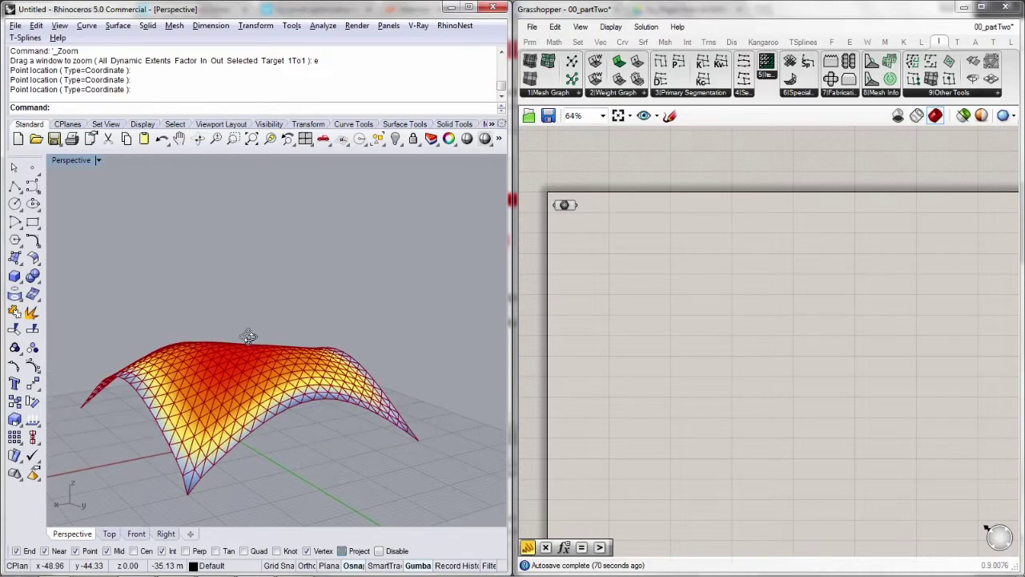
Place a Graph from Mesh component and connect the mesh parameter to its Input Mesh
left_click(531, 70)
left_click(614, 209)
left_click_drag(555, 202, 607, 203)
right_click_drag(363, 309, 385, 286)
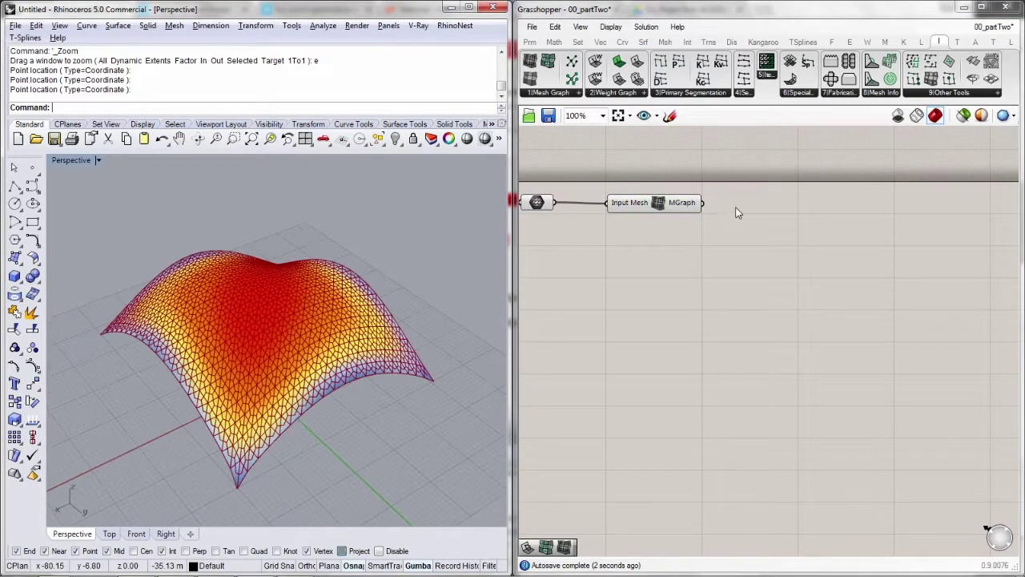
left_click(666, 206)
left_click(740, 258)
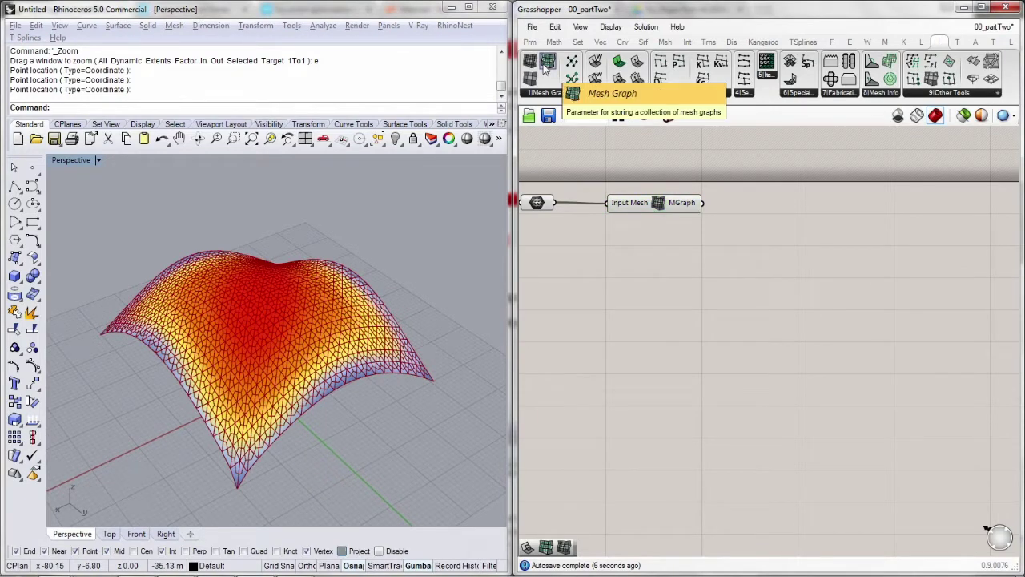
Add a Mesh Graph parameter fed by the mesh parameter and delete the Graph from Mesh component
left_click_drag(547, 66, 676, 261)
left_click_drag(555, 204, 636, 262)
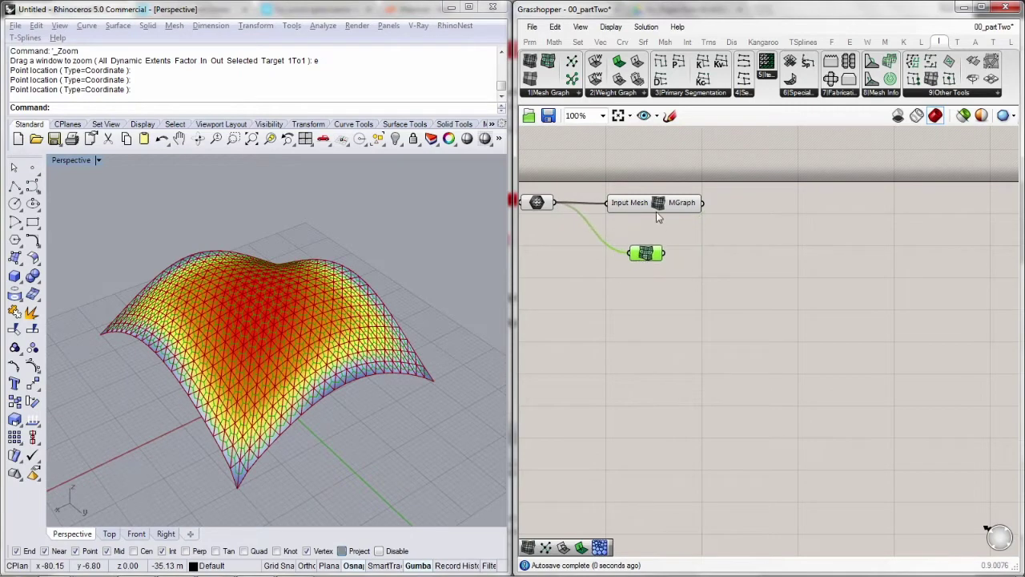
left_click(657, 206)
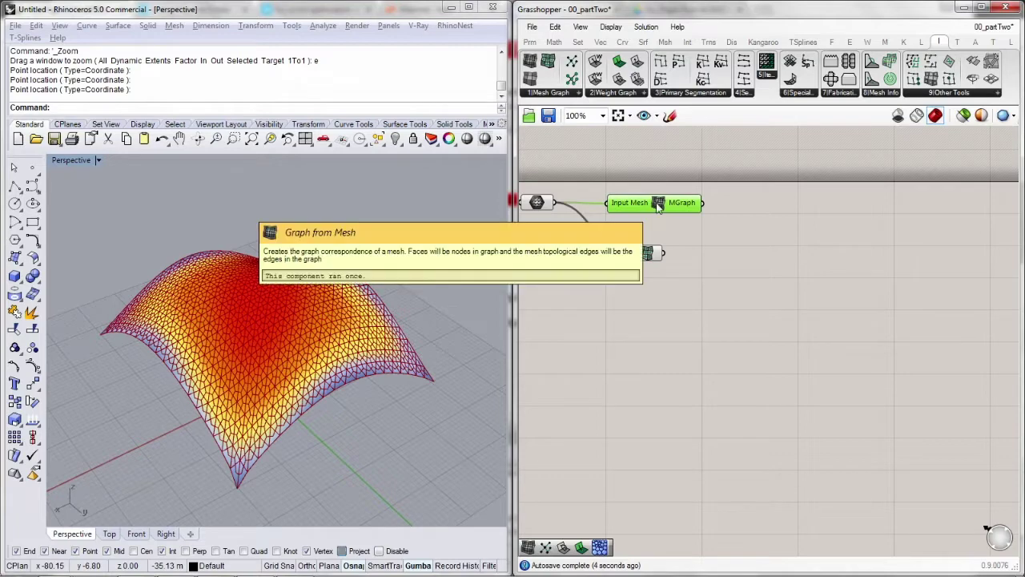
key("Delete")
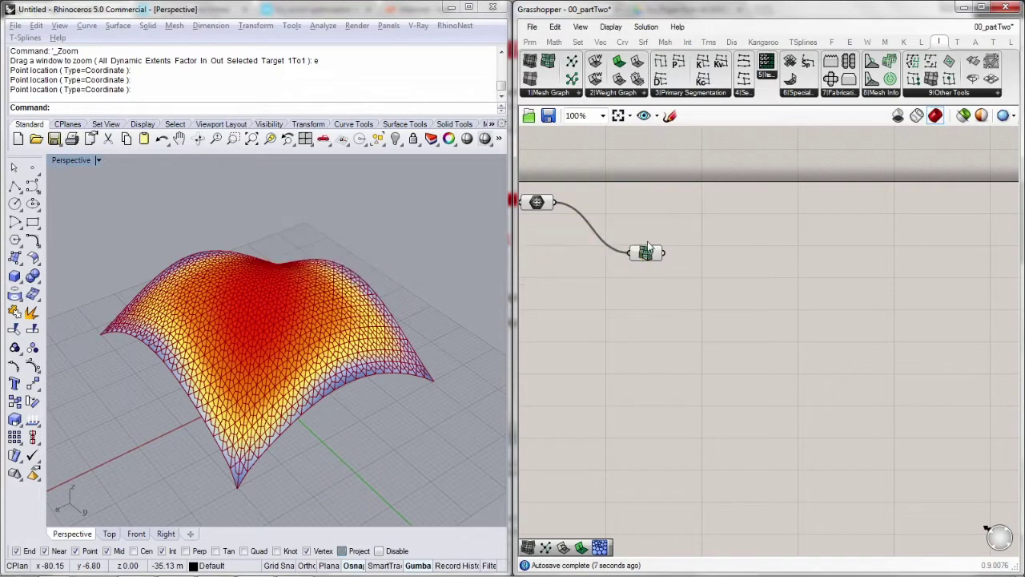
Switch the Mesh Graph parameter to Simple Enhanced preview and select it to display the graph over the mesh
right_click(649, 257)
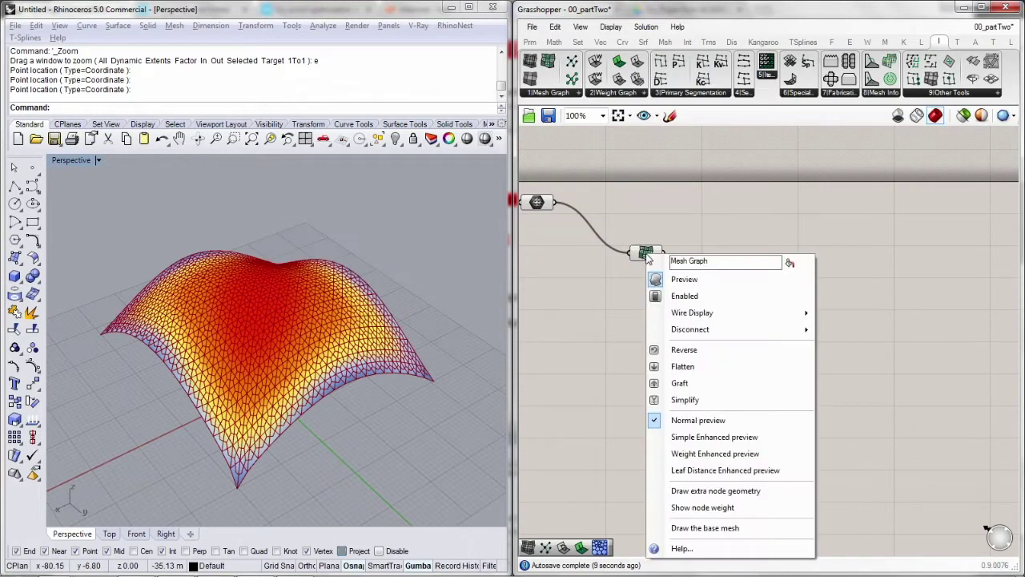
left_click(720, 439)
left_click(648, 255)
scroll(321, 312, "up", 5)
right_click_drag(320, 309, 453, 272)
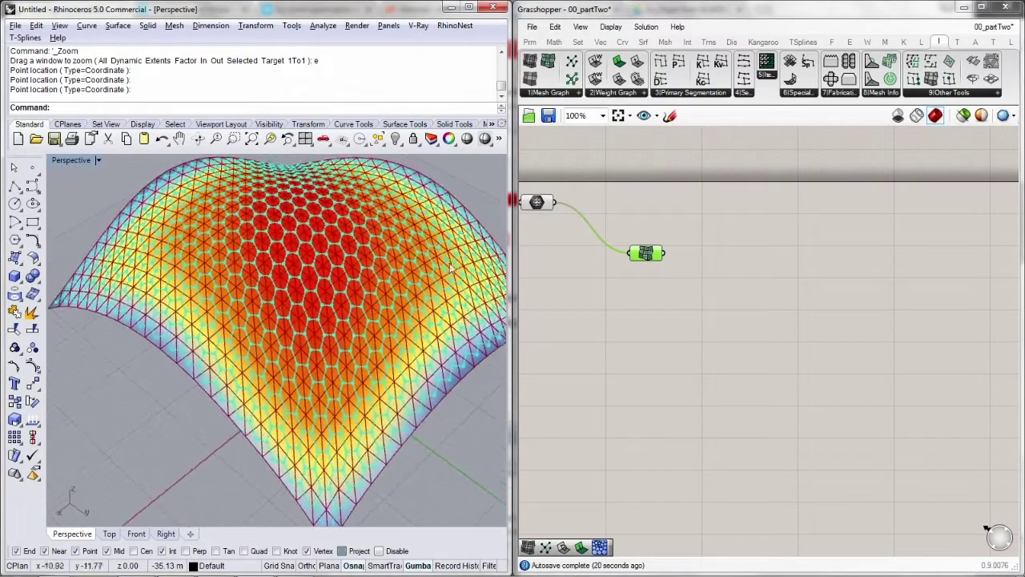
Move the Mesh Graph parameter up beside the mesh parameter, set it to Weight Enhanced preview, and inspect the graph up close
left_click_drag(647, 254, 647, 207)
right_click(645, 207)
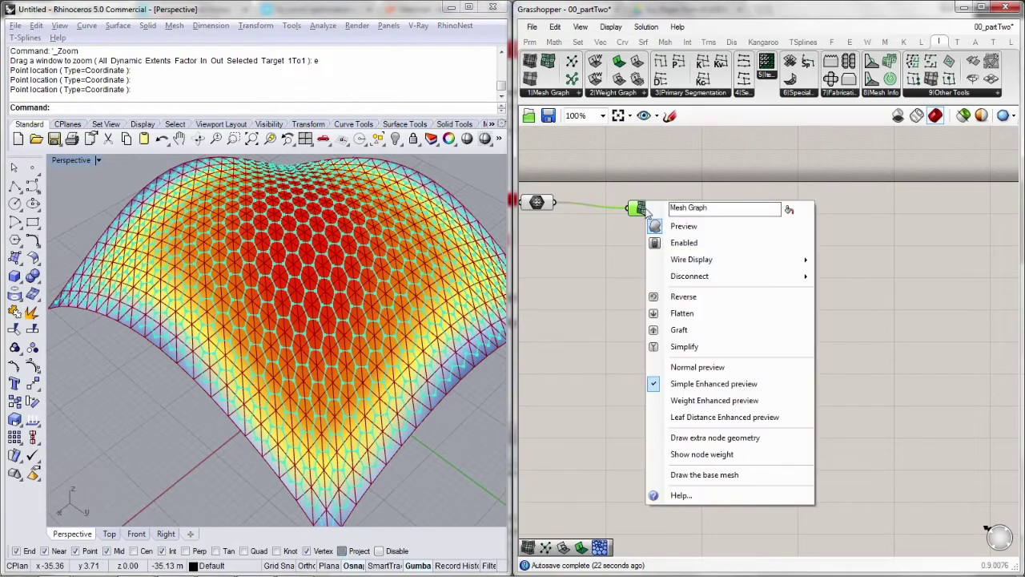
left_click(731, 400)
right_click_drag(397, 305, 273, 265)
scroll(273, 266, "up", 6)
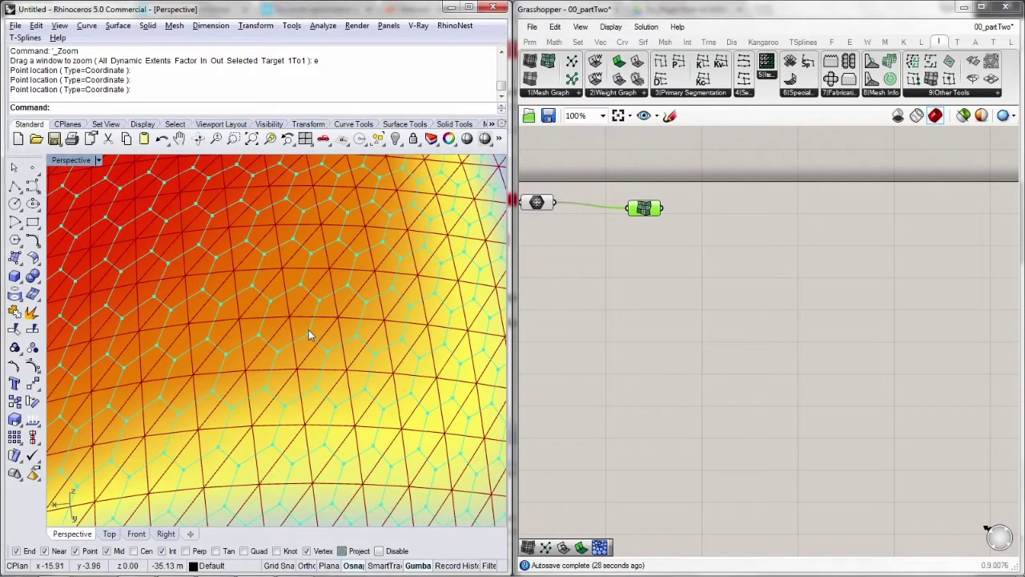
scroll(270, 294, "down", 6)
right_click_drag(220, 319, 263, 279)
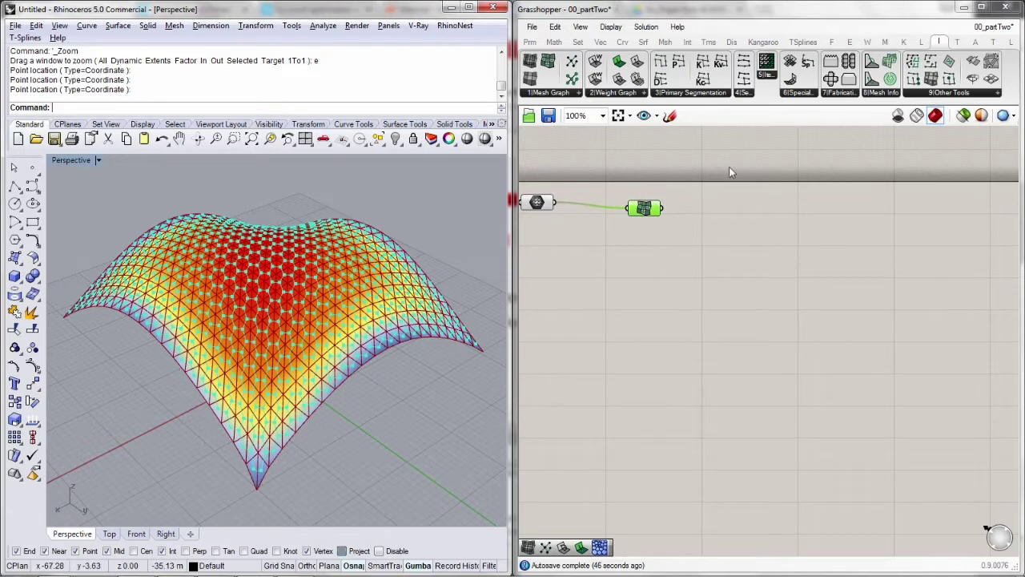
Switch the Mesh Graph parameter to Leaf Distance Enhanced preview and examine the graph on the mesh
right_click(650, 207)
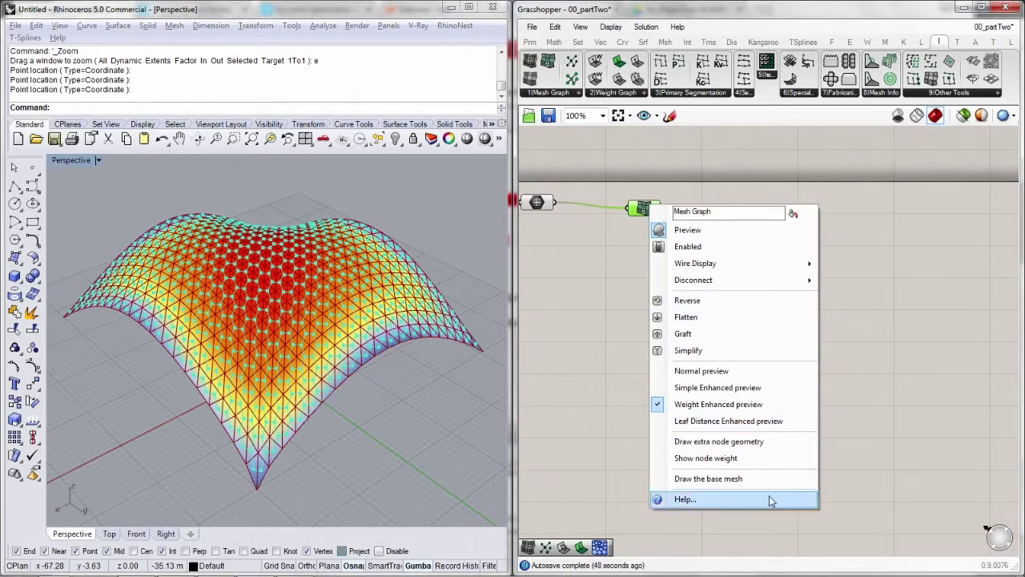
left_click(717, 422)
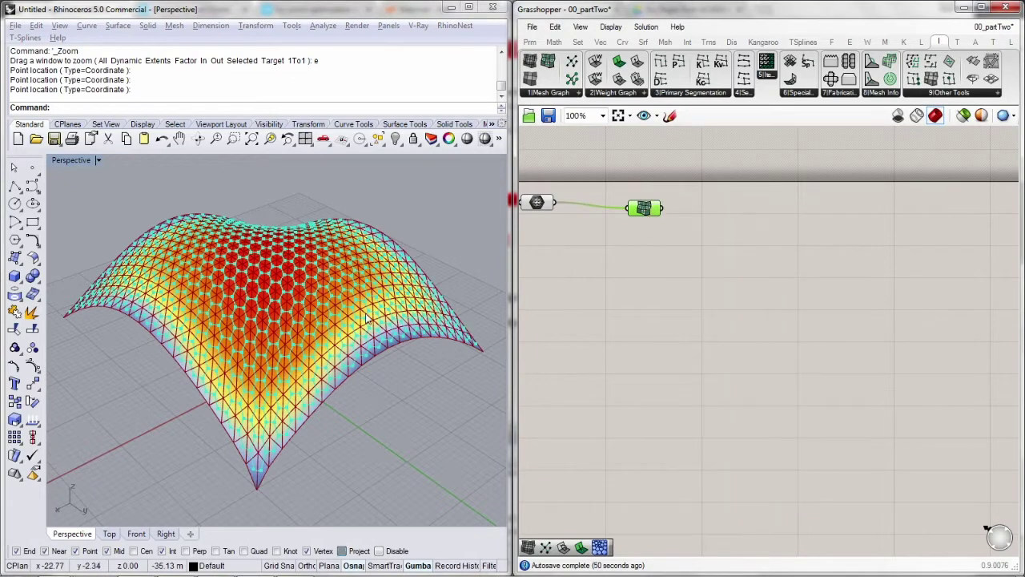
right_click_drag(361, 328, 400, 236)
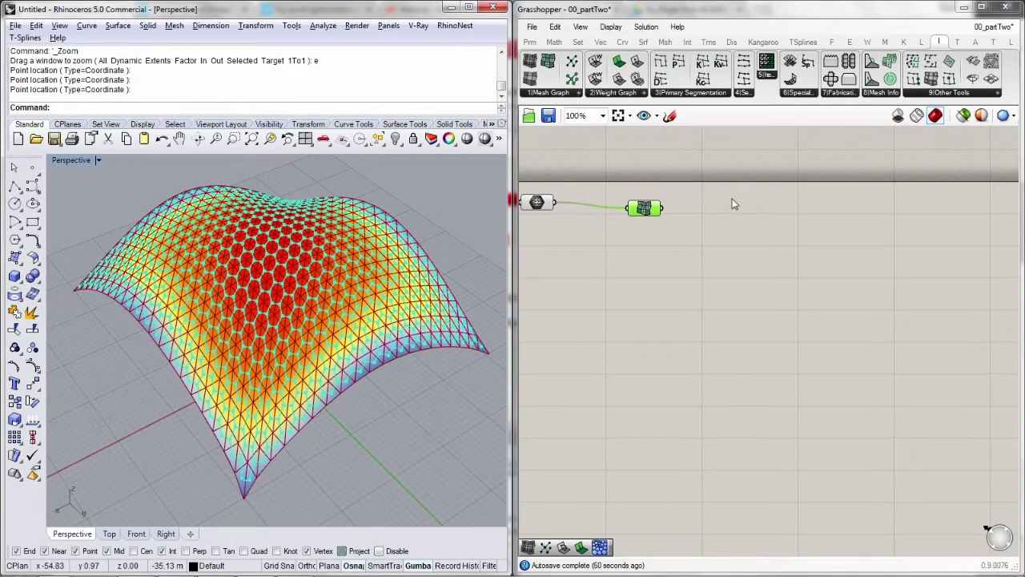
Align the Mesh Graph parameter level with the mesh parameter and restore its Normal preview
left_click_drag(646, 213, 632, 206)
right_click(633, 205)
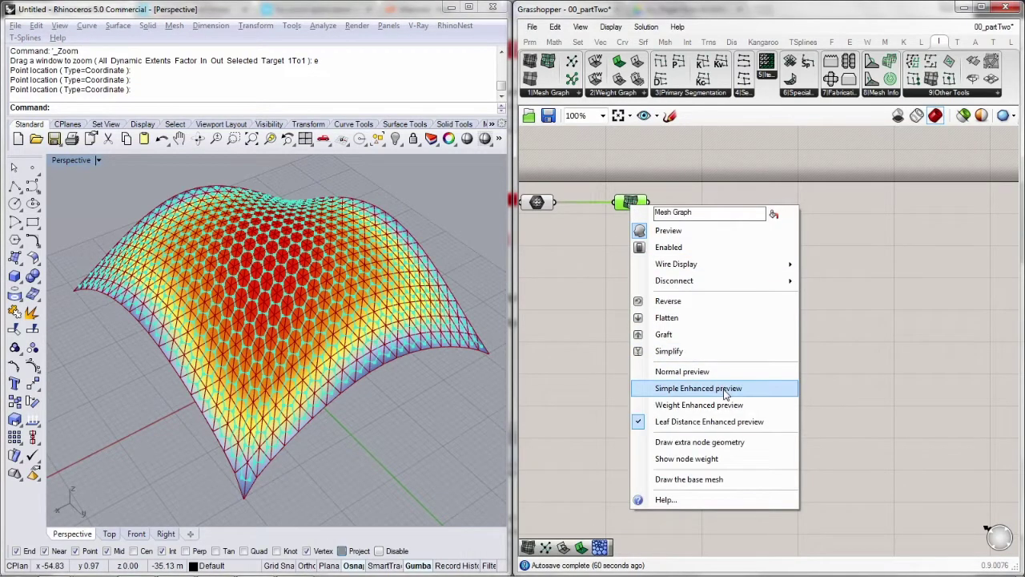
left_click(687, 371)
middle_click(661, 150)
left_click(704, 177)
left_click_drag(701, 163, 629, 223)
right_click(664, 160)
left_click(673, 185)
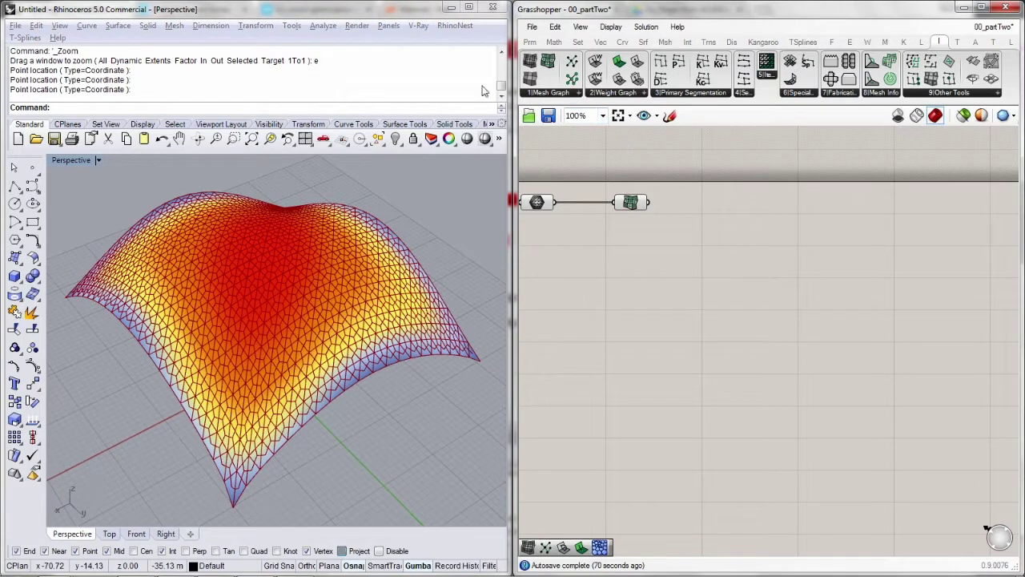
Add a Graph Edges component and feed the Mesh Graph parameter into its MeshGraph input
left_click(561, 94)
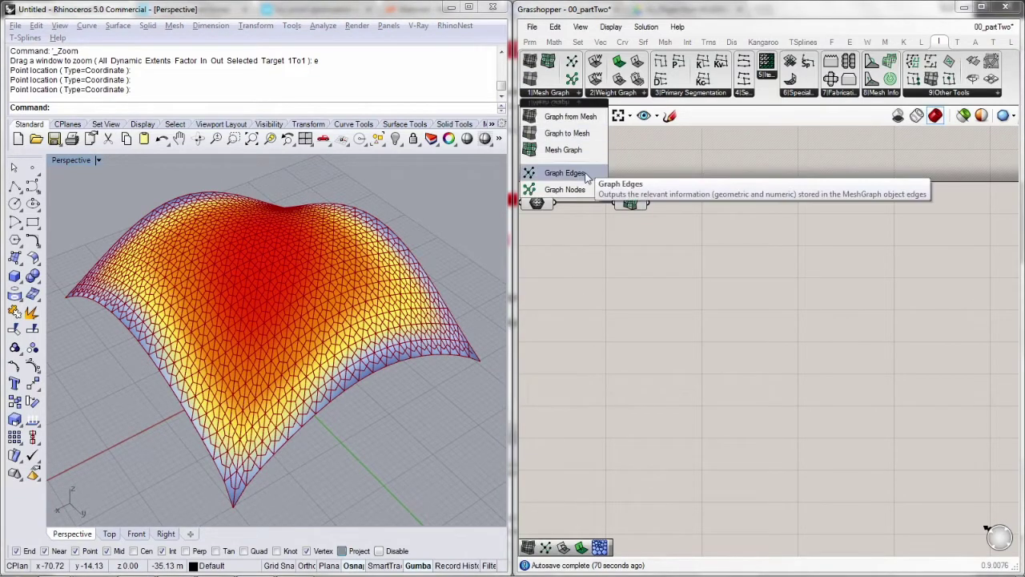
left_click_drag(585, 177, 648, 202)
right_click_drag(774, 229, 670, 227)
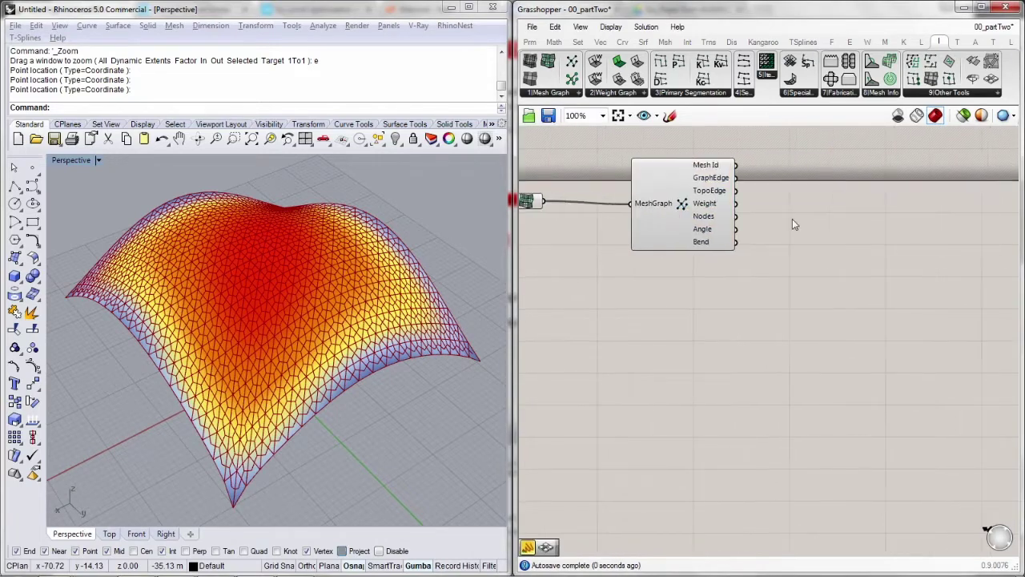
Add a Panel beside the Graph Edges component and connect the Mesh Id output to it
double_click(792, 218)
type("panel")
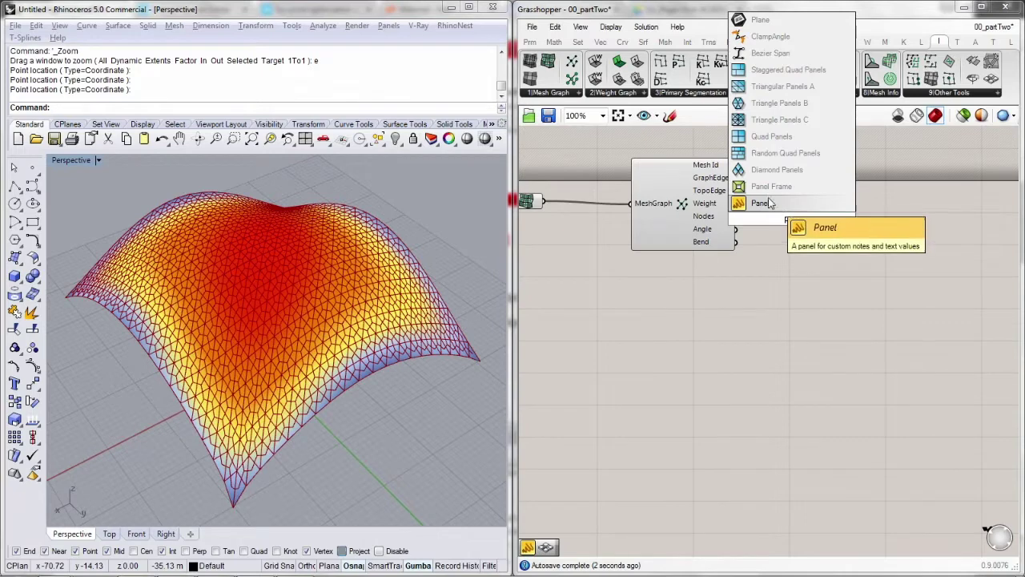
key("Return")
left_click_drag(733, 165, 777, 199)
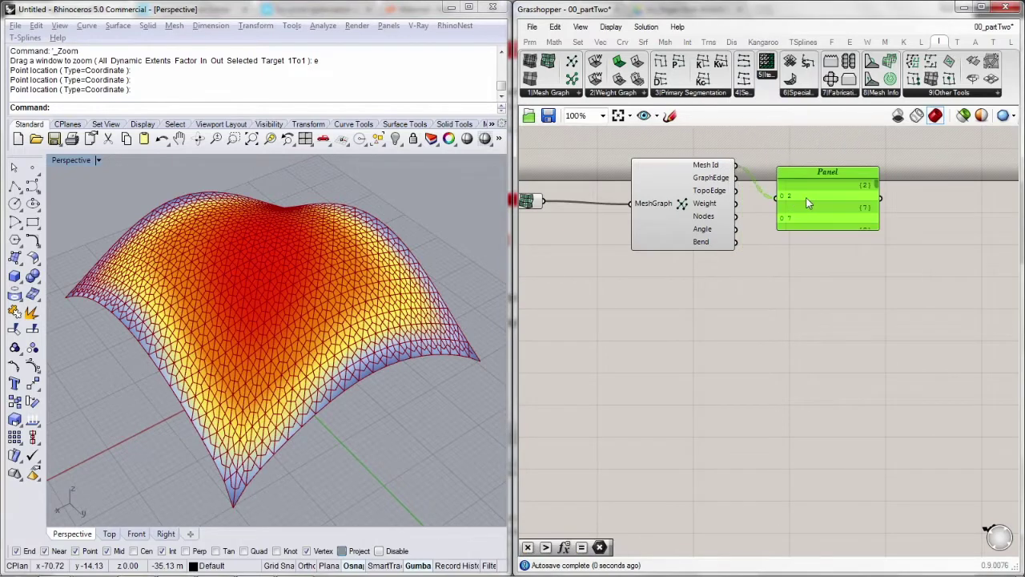
right_click_drag(747, 194, 656, 193)
mouse_move(615, 171)
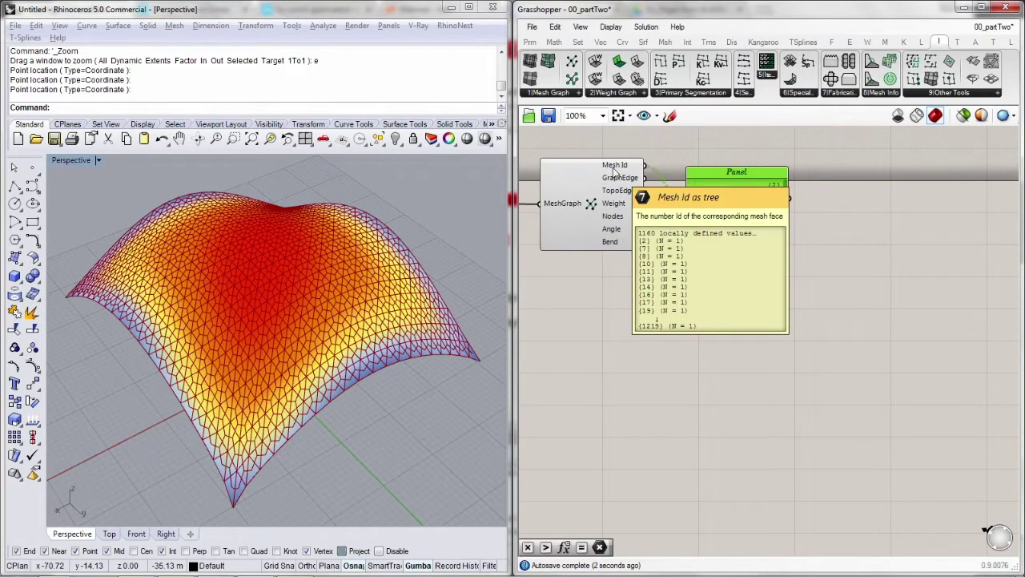
scroll(359, 415, "up", 5)
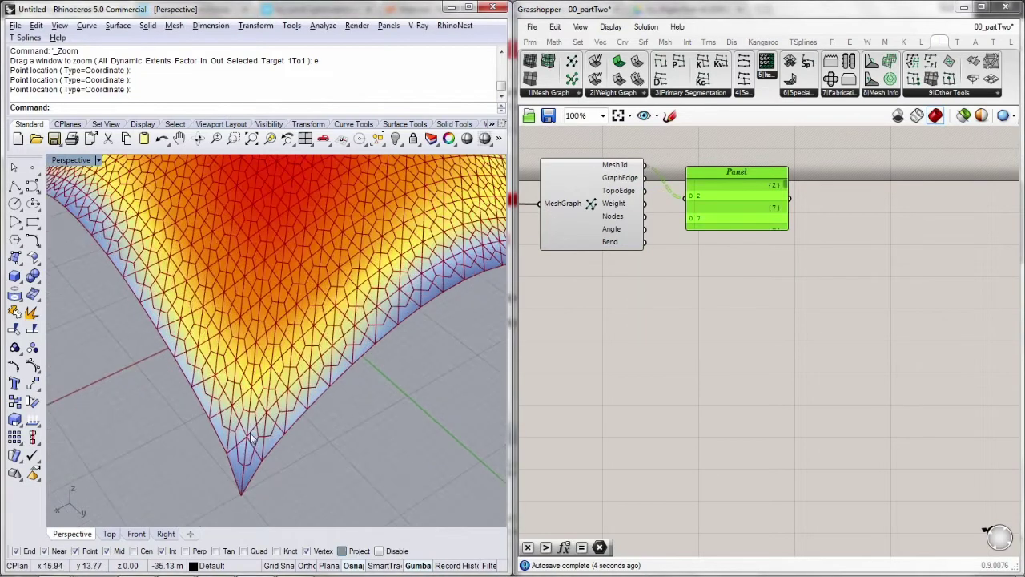
left_click_drag(717, 206, 722, 188)
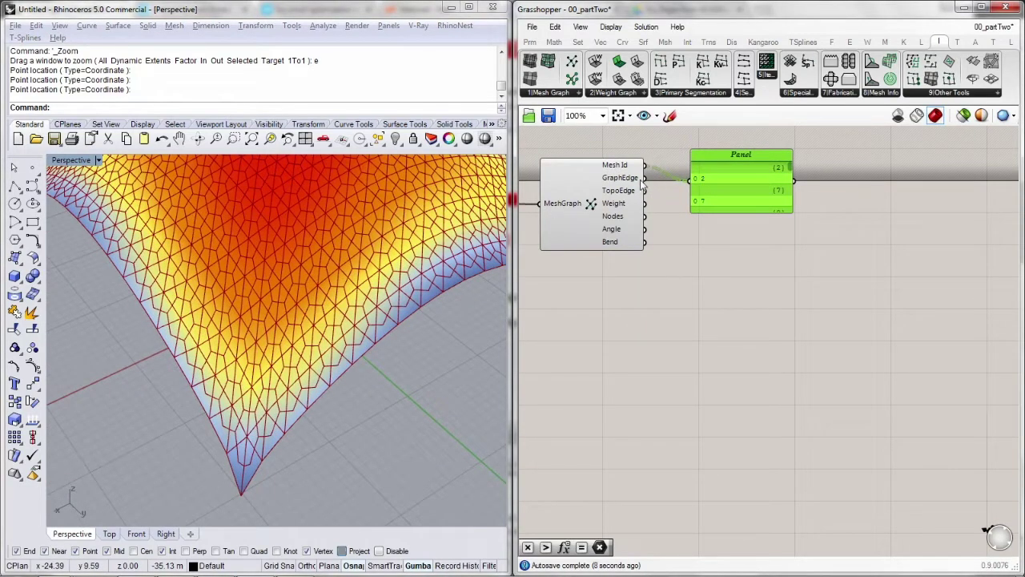
Inspect the graph edges' endpoints by feeding GraphEdge into an End Points component, and delete that component
mouse_move(635, 181)
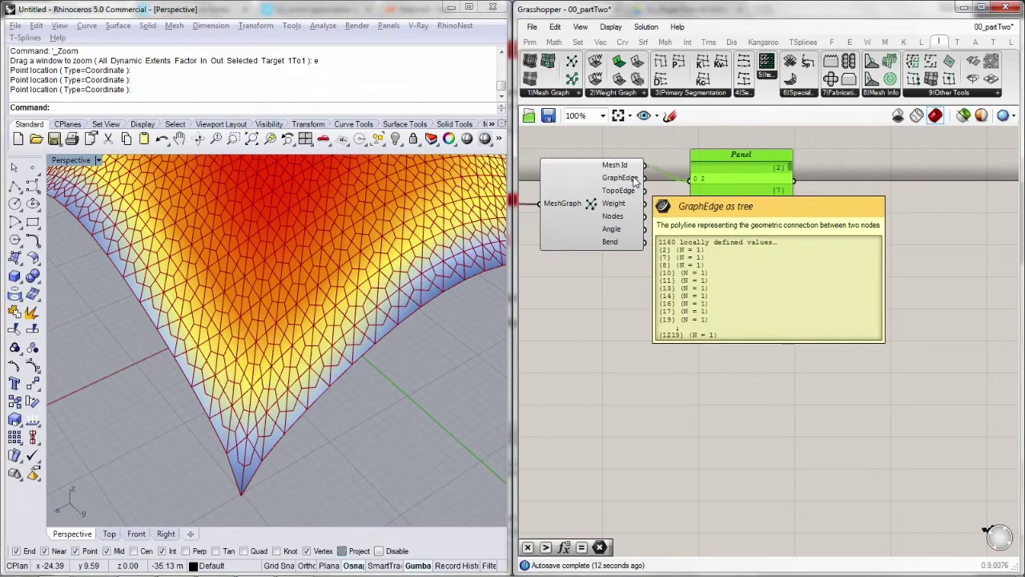
scroll(241, 424, "up", 5)
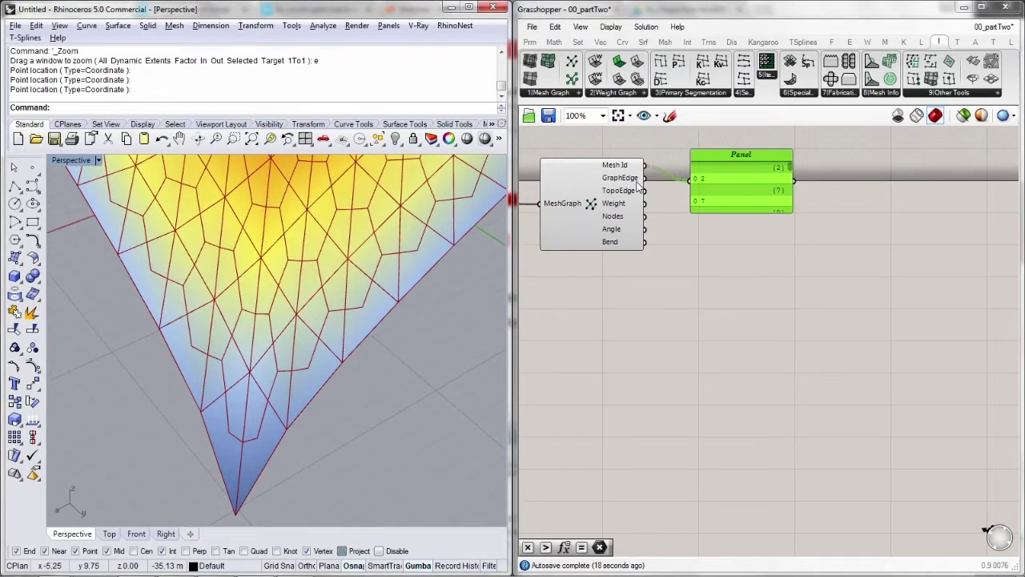
double_click(694, 230)
type("end")
left_click(669, 215)
left_click_drag(645, 178, 661, 229)
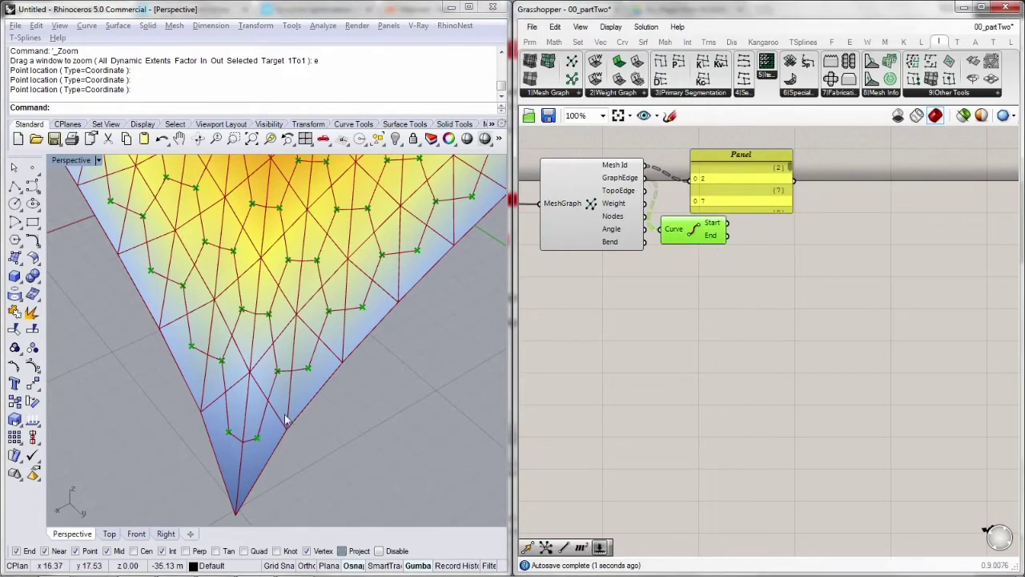
scroll(275, 426, "up", 4)
right_click_drag(285, 342, 275, 386, "shift")
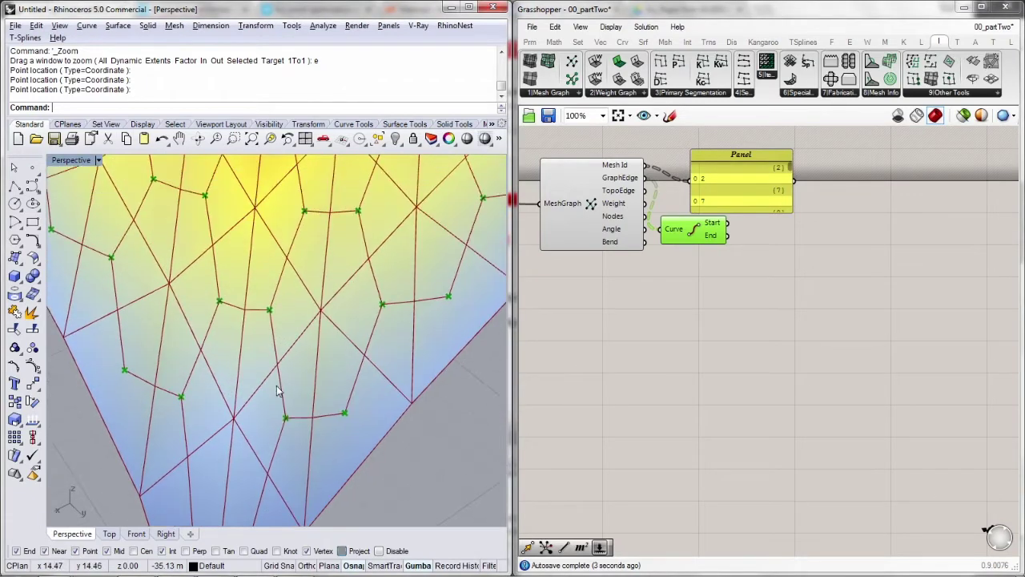
right_click_drag(275, 315, 274, 370, "shift")
left_click_drag(707, 243, 752, 296)
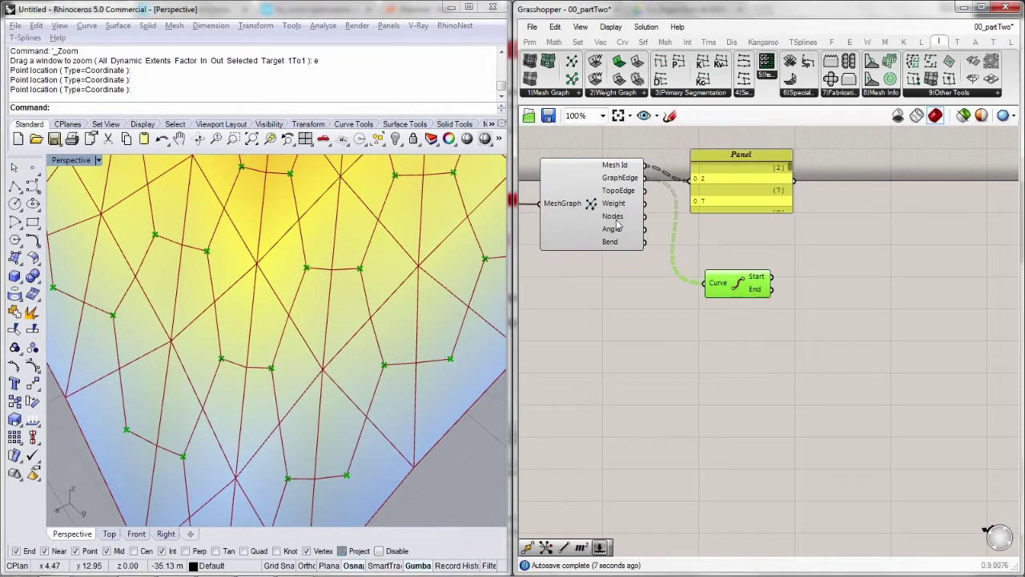
key("Delete")
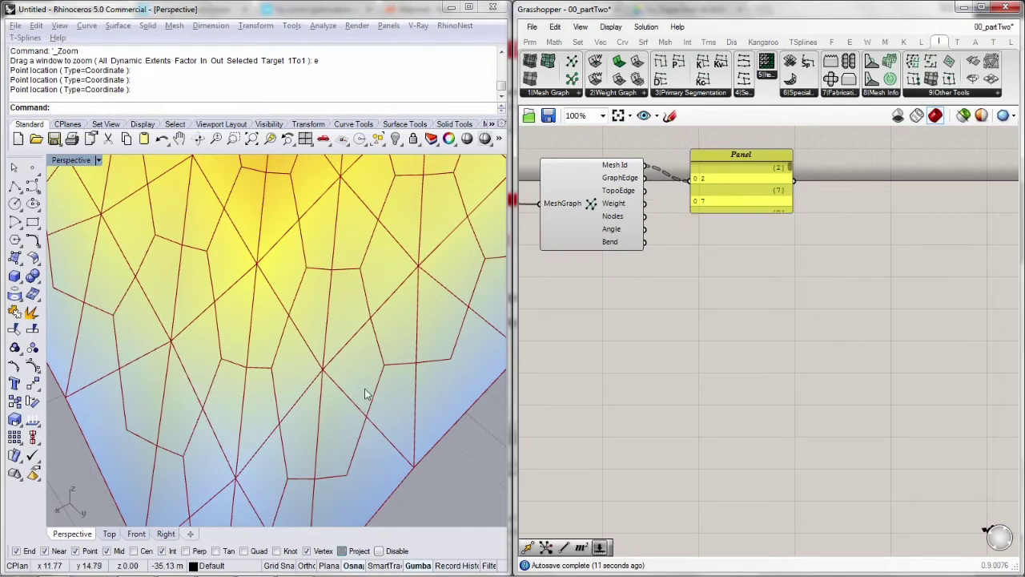
Connect the Weight output to the Panel in place of Mesh Id, and enlarge and reposition the Panel
right_click_drag(372, 344, 373, 353, "shift")
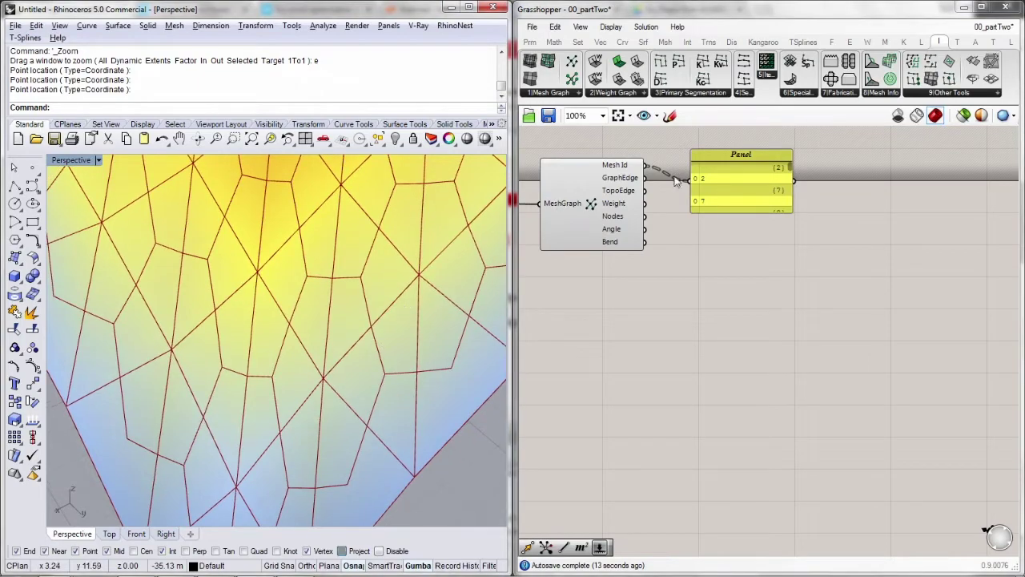
left_click_drag(646, 204, 695, 186)
scroll(228, 401, "down", 6)
right_click_drag(241, 412, 268, 318)
scroll(272, 284, "down", 4)
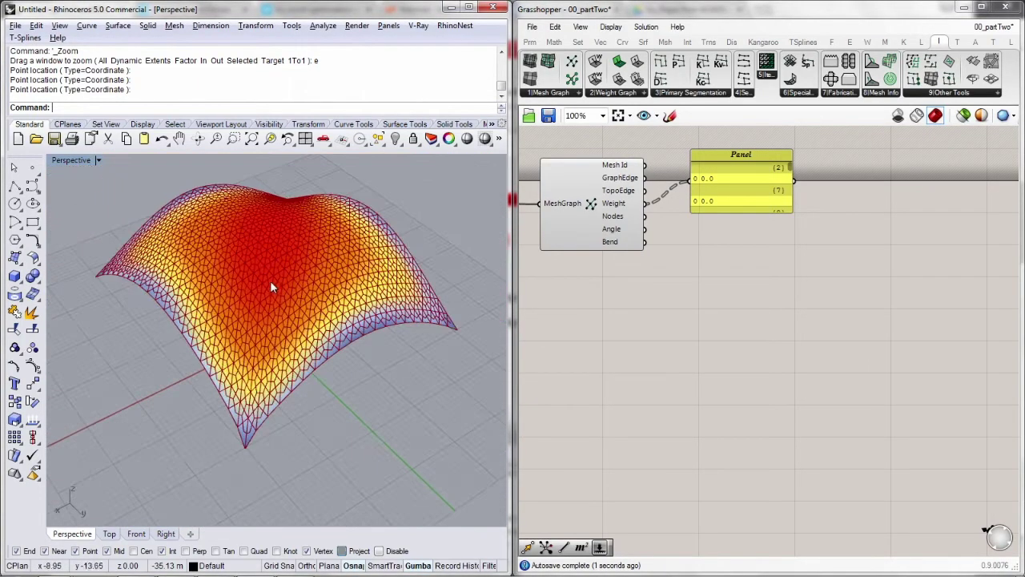
left_click_drag(792, 214, 796, 283)
mouse_move(793, 167)
left_mouse_down()
mouse_move(793, 176)
mouse_move(793, 162)
left_mouse_up()
left_click_drag(748, 209, 763, 212)
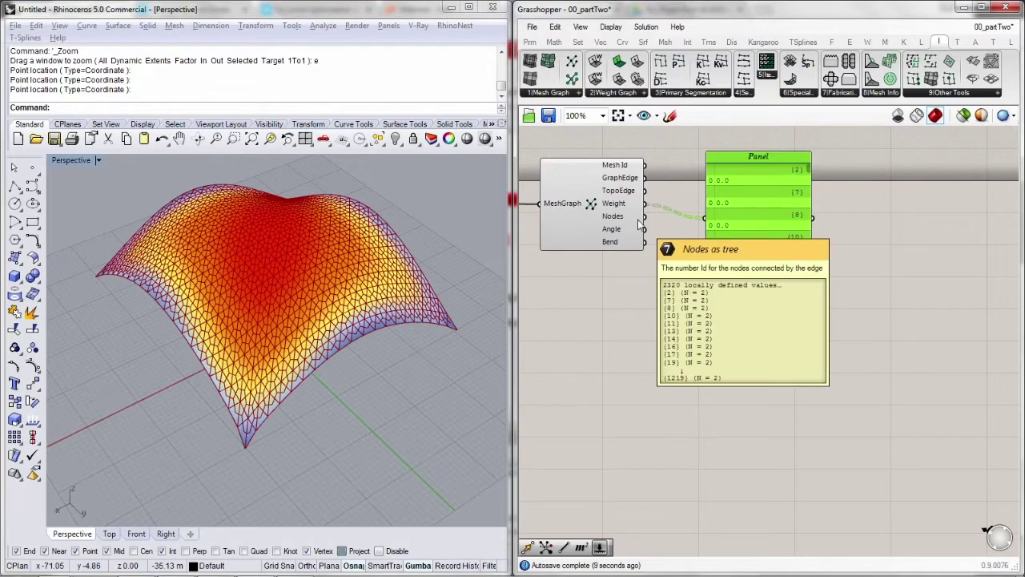
Inspect the Nodes, Angle and Bend outputs of the Graph Edges component by feeding each in turn into the Panel
left_click_drag(645, 216, 705, 218)
scroll(346, 287, "up", 6)
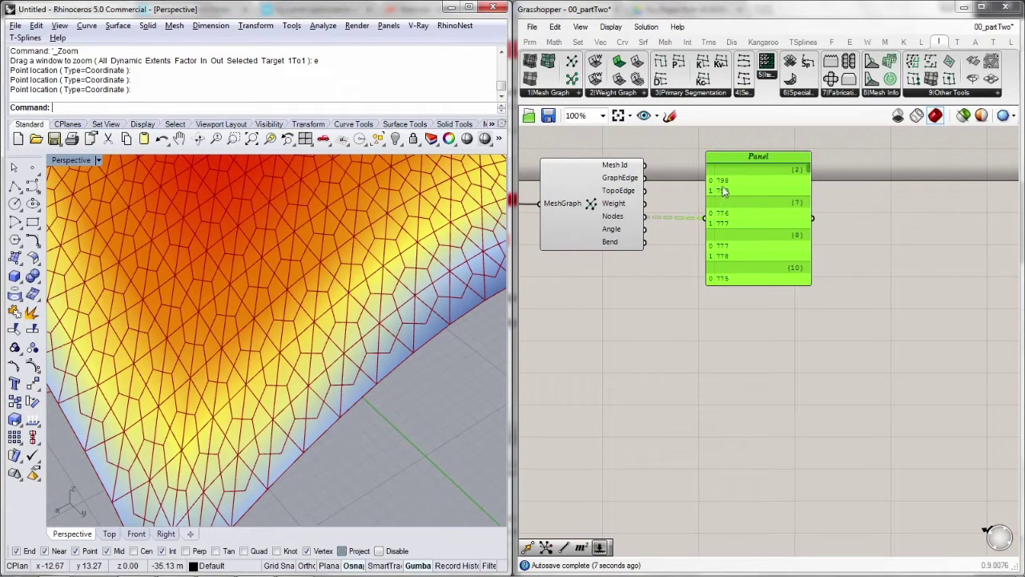
left_click_drag(645, 229, 703, 221)
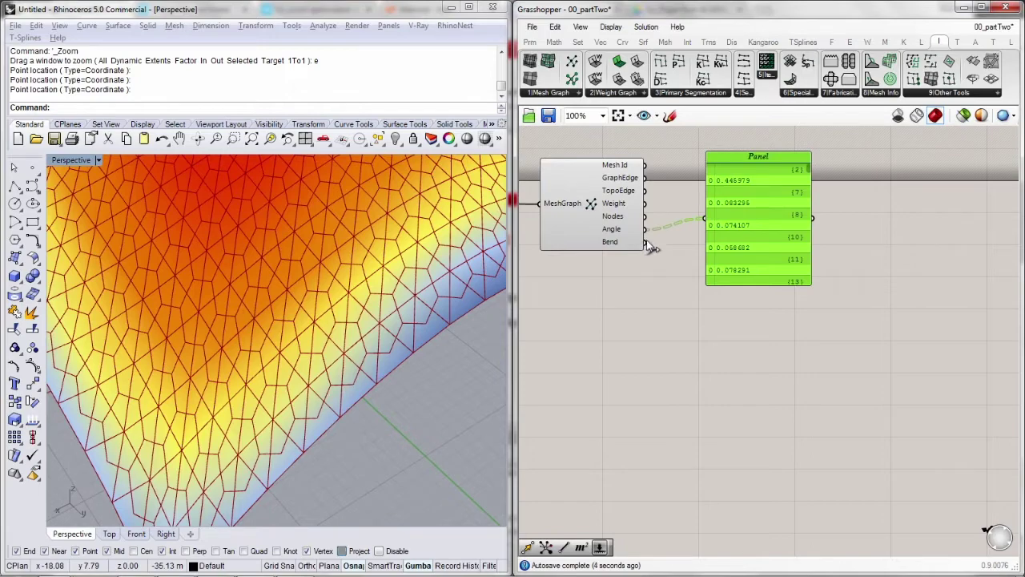
left_click_drag(706, 220, 705, 219)
right_click_drag(378, 321, 180, 280)
mouse_move(624, 245)
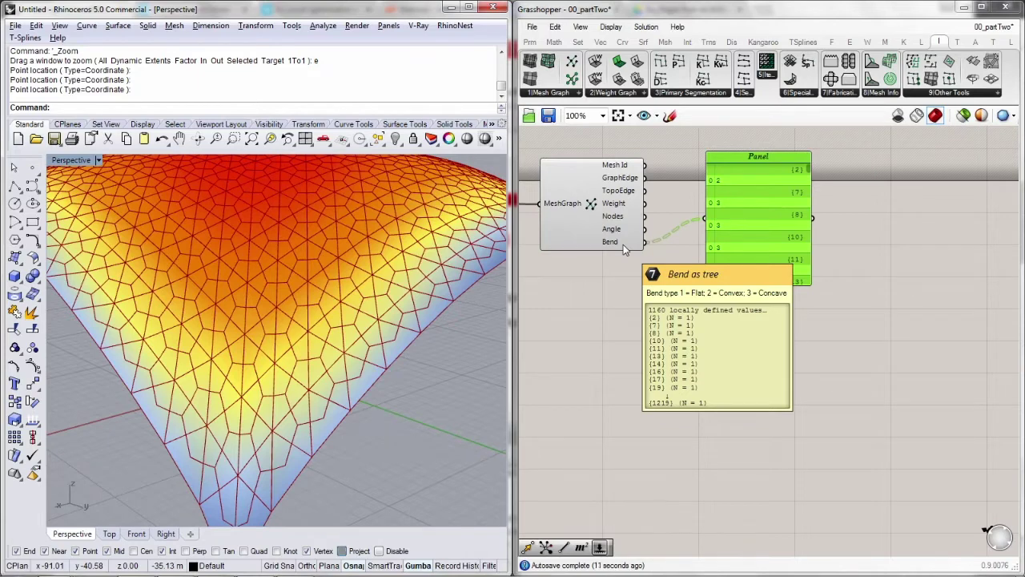
Add a Graph Nodes component fed by the Mesh Graph parameter, and connect its Mesh Id output to the Panel
right_click_drag(623, 244, 721, 260)
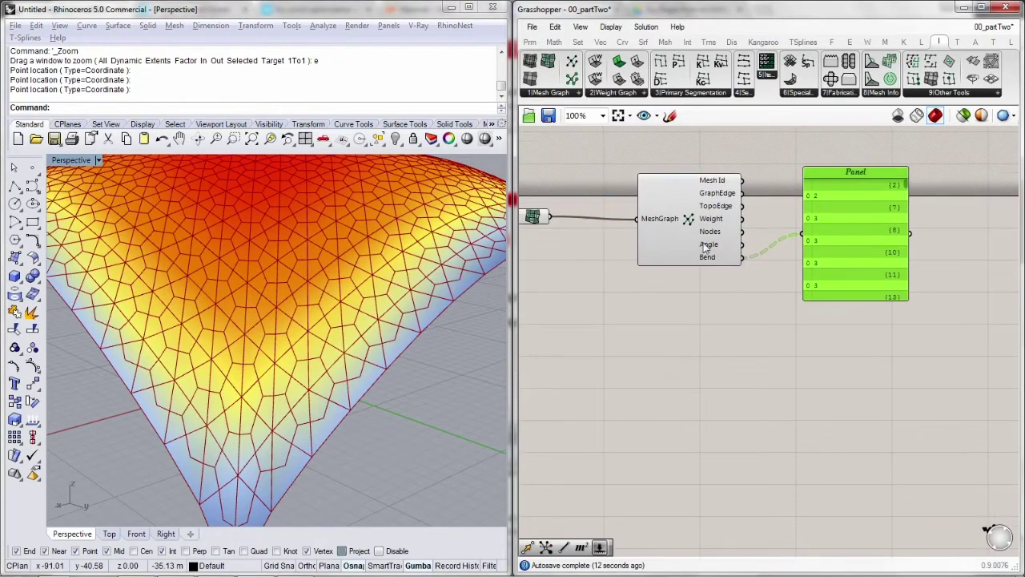
left_click(576, 95)
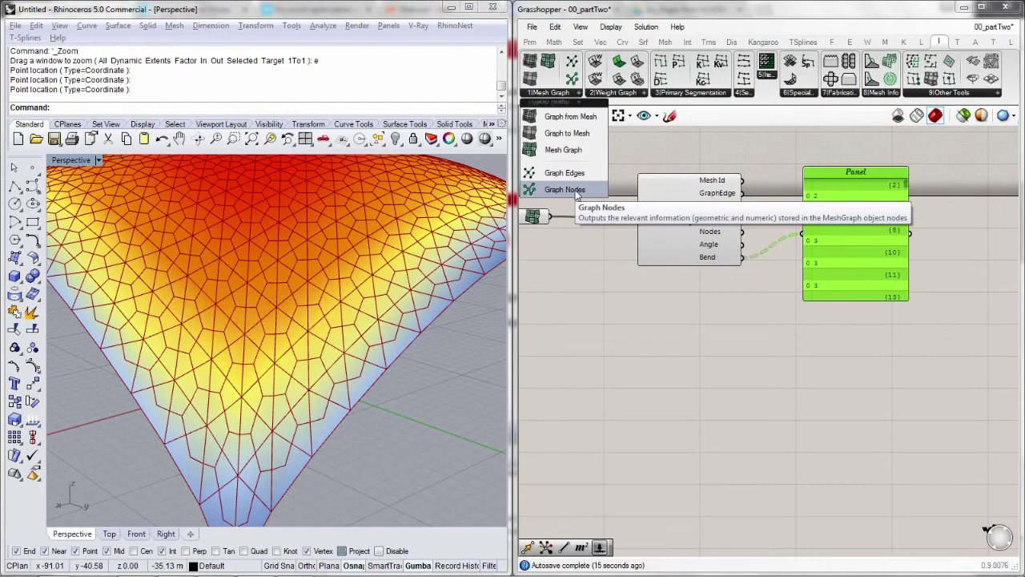
left_click_drag(576, 194, 552, 218)
right_click_drag(731, 258, 691, 262)
left_click_drag(762, 241, 794, 275)
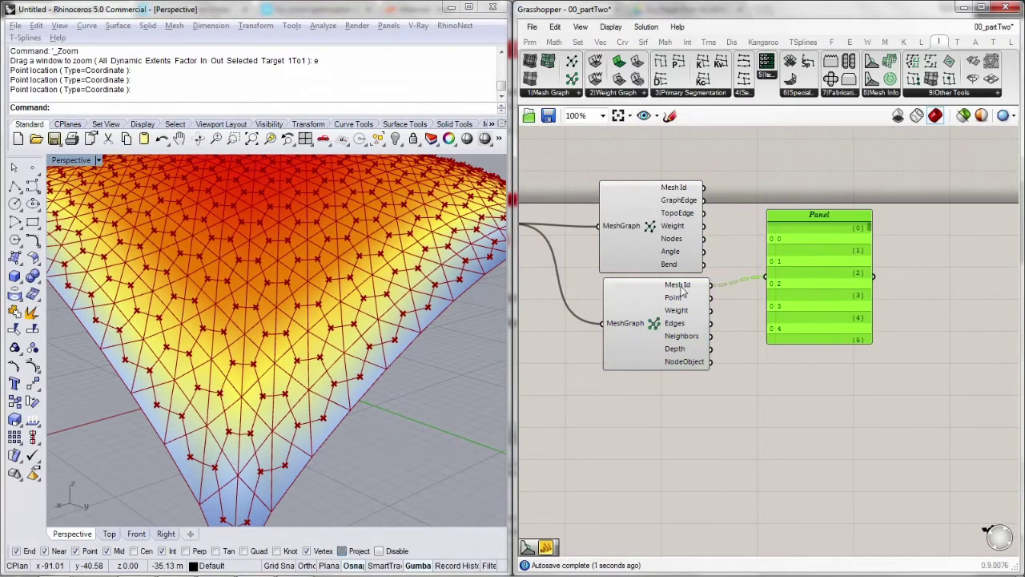
Check the Graph Nodes Point output, feed Weight into the Panel instead of Mesh Id, and move the Panel farther from the component
mouse_move(673, 290)
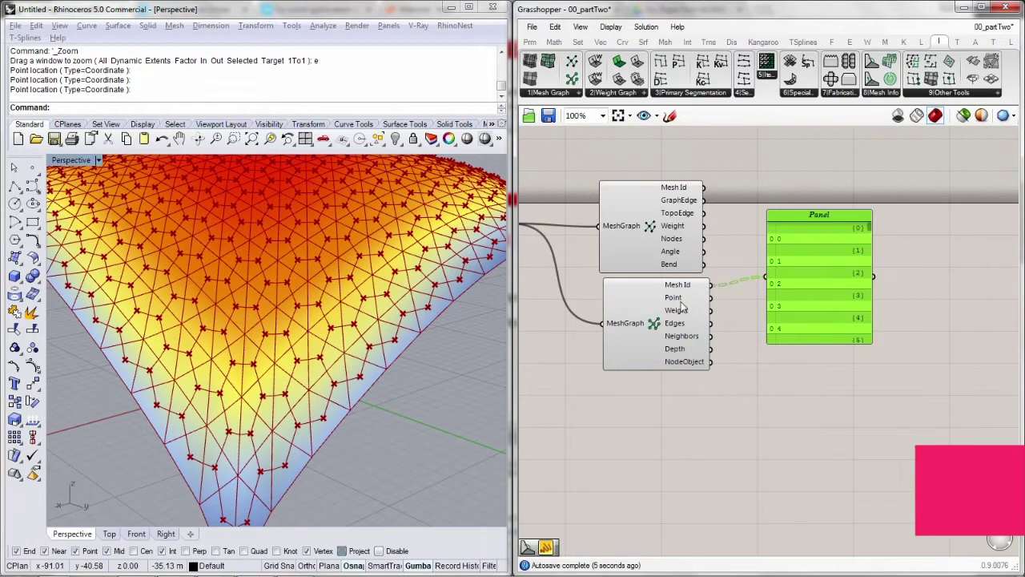
left_click(682, 305)
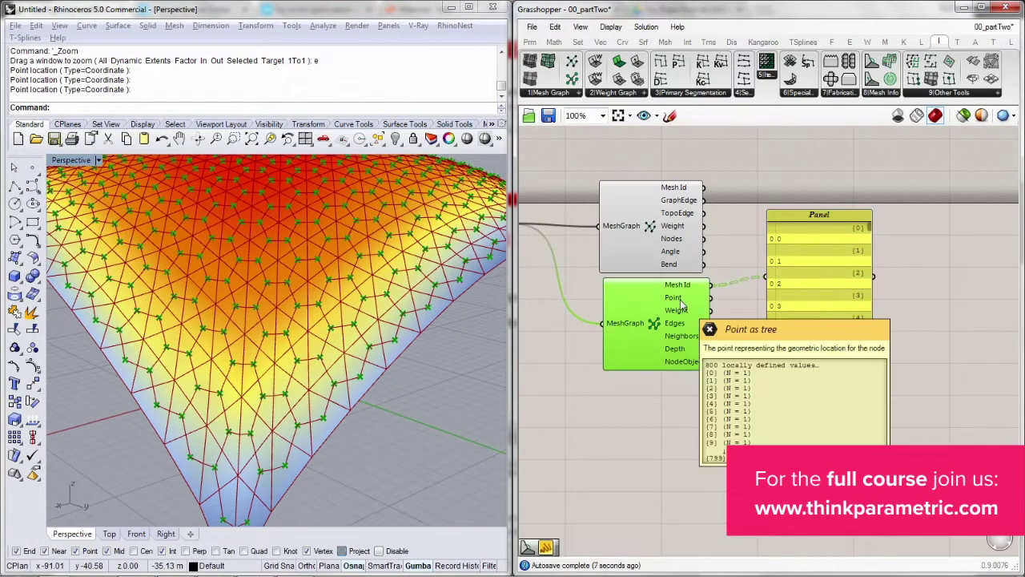
left_click_drag(711, 311, 749, 282)
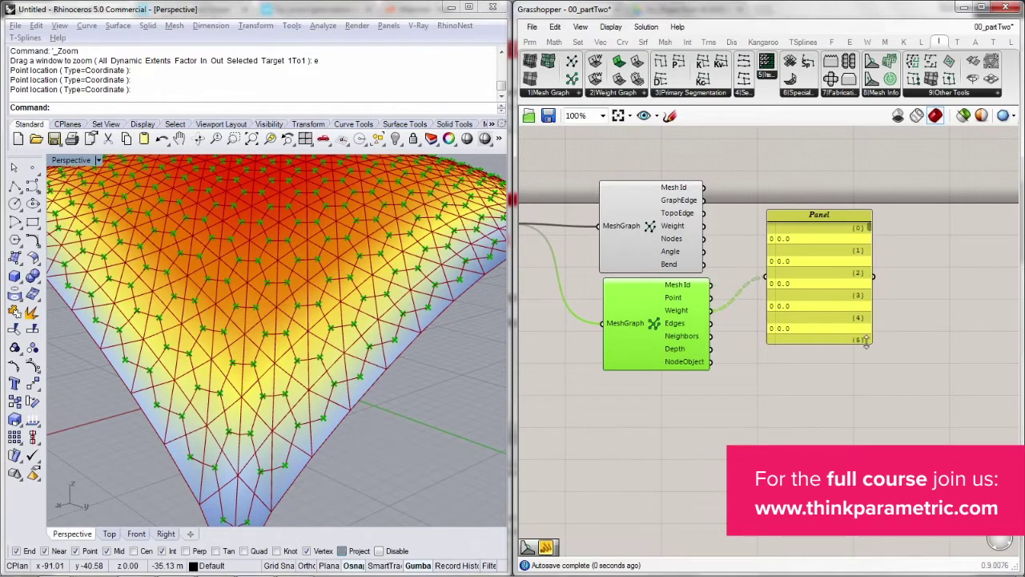
left_click_drag(807, 263, 826, 286)
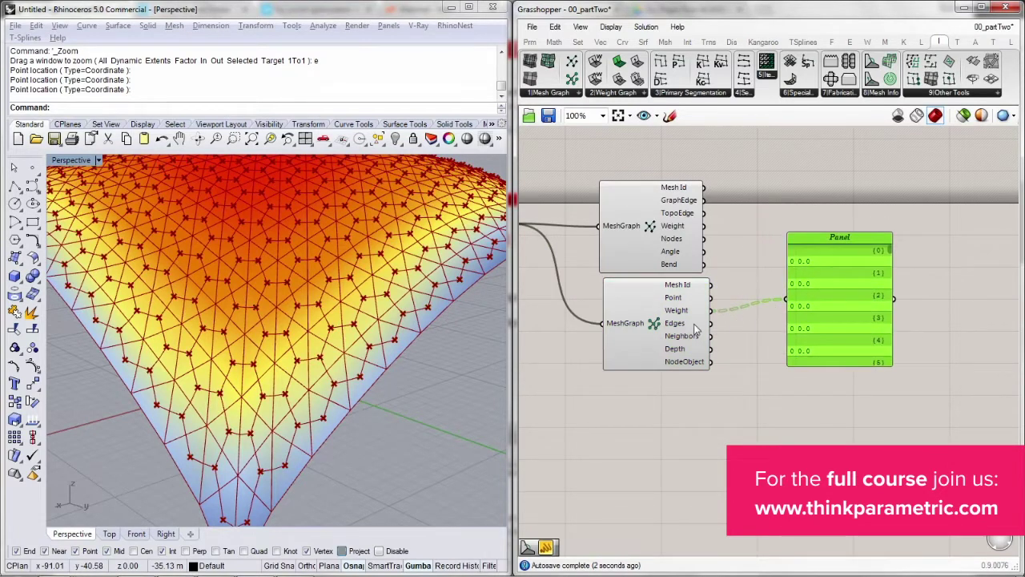
Inspect the Edges, Neighbors and Depth outputs of the Graph Nodes component by feeding each in turn into the Panel
mouse_move(696, 331)
left_click_drag(710, 323, 768, 319)
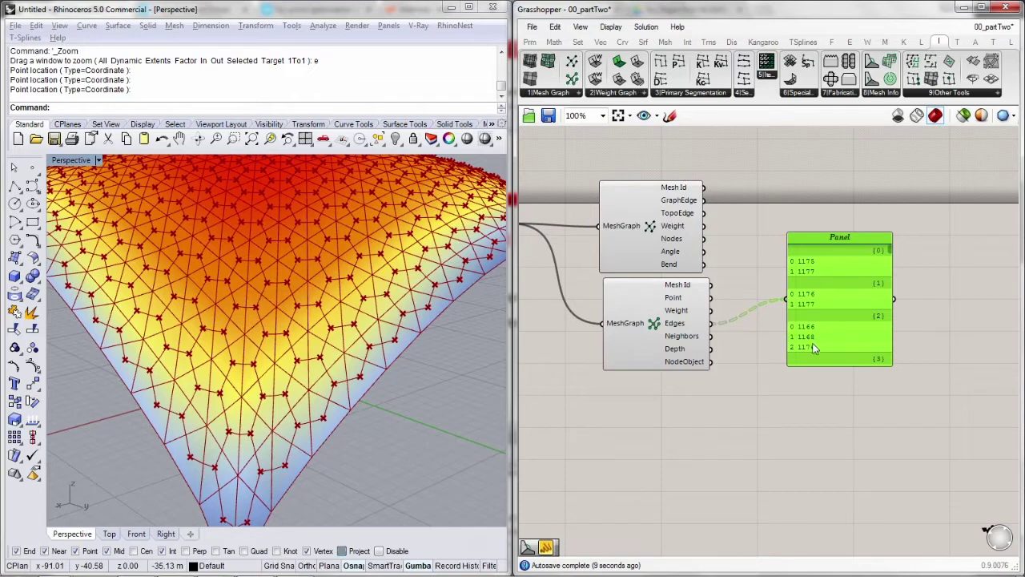
left_click_drag(712, 336, 785, 311)
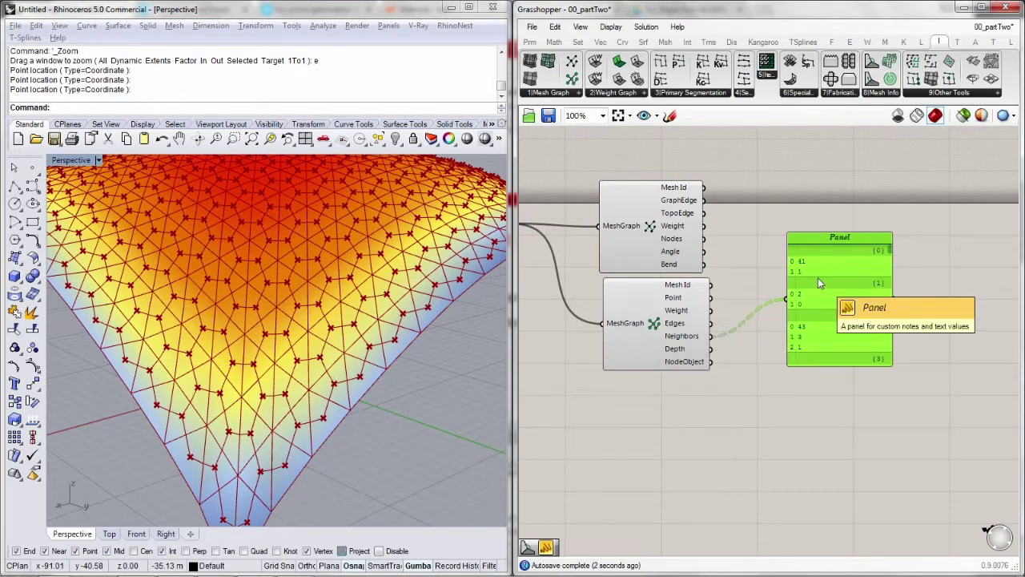
left_click_drag(710, 348, 777, 299)
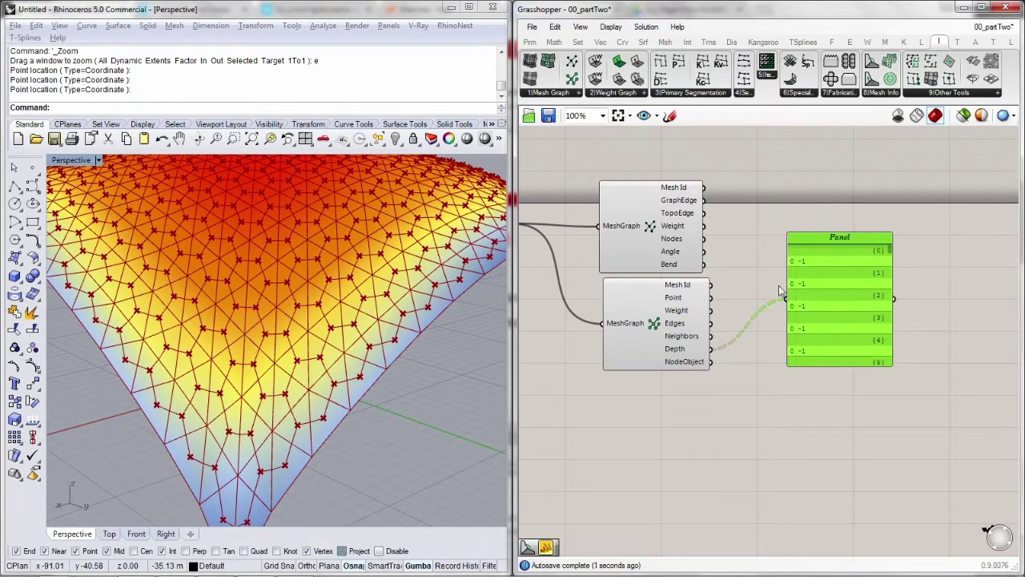
Examine the Graph Nodes component's NodeObject output in the Panel, and delete the Panel
right_click_drag(348, 261, 353, 363)
scroll(327, 282, "down", 6)
scroll(349, 312, "down", 2)
right_click_drag(339, 304, 460, 284, "shift")
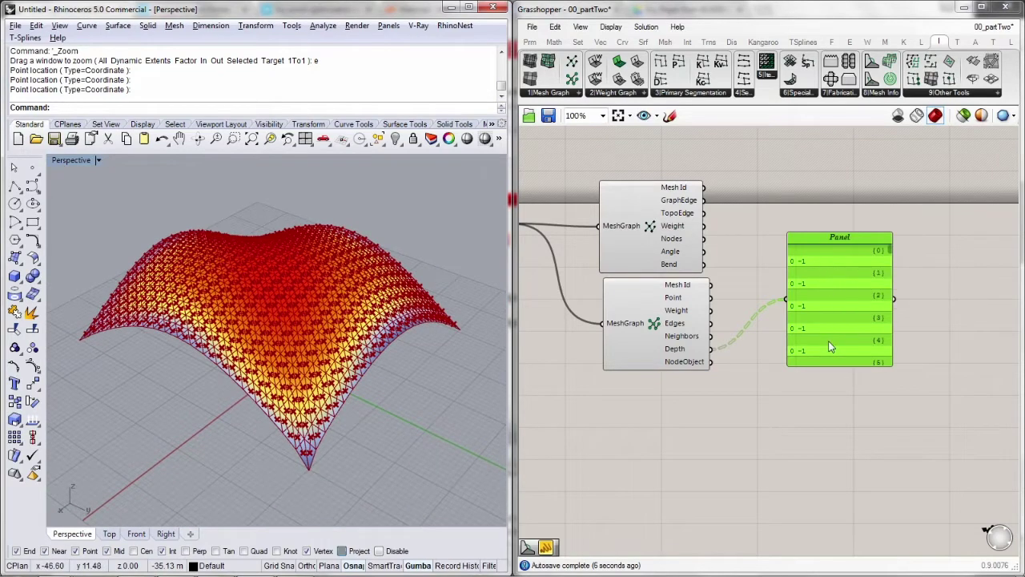
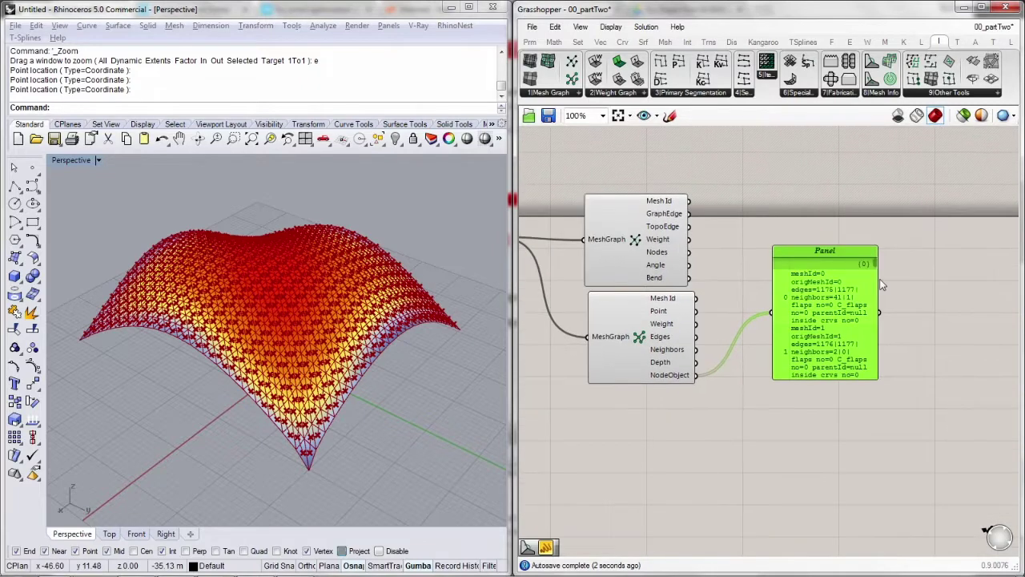
key("Delete")
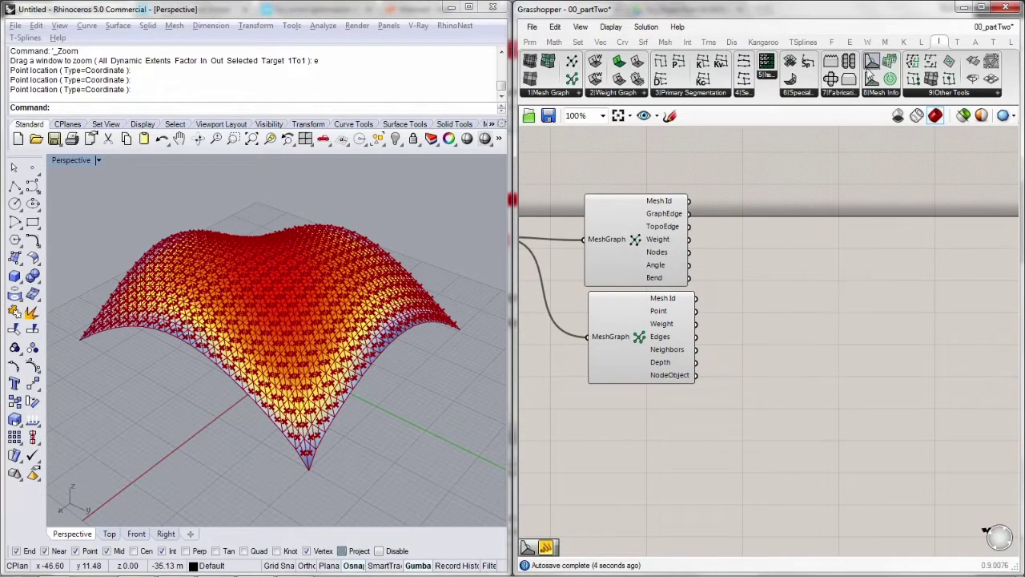
Add an EdgeAngle component below Graph Nodes and feed the Mesh Graph parameter into its MeshGraph input
left_click(879, 93)
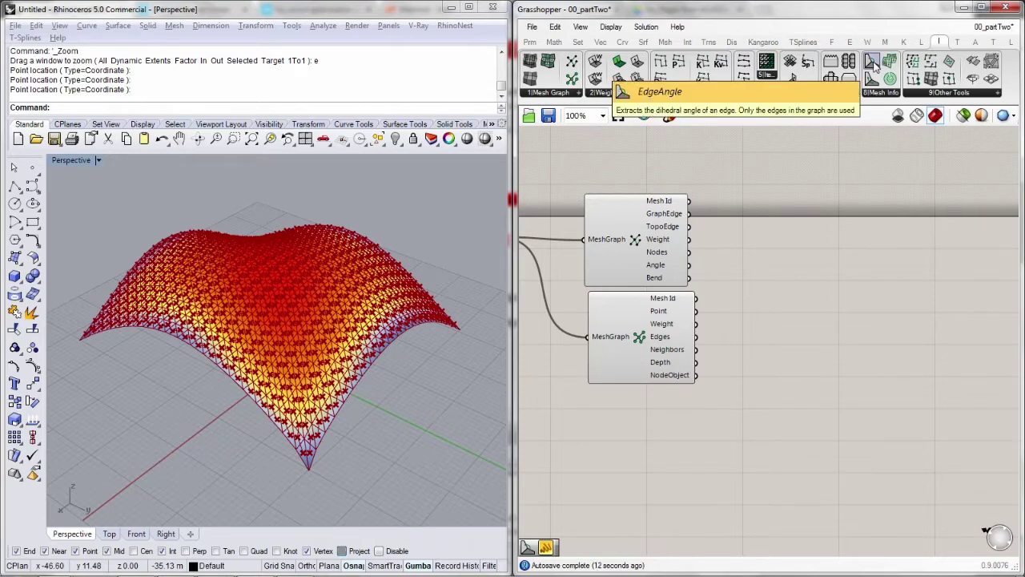
left_click_drag(875, 65, 525, 264)
scroll(636, 381, "down", 1)
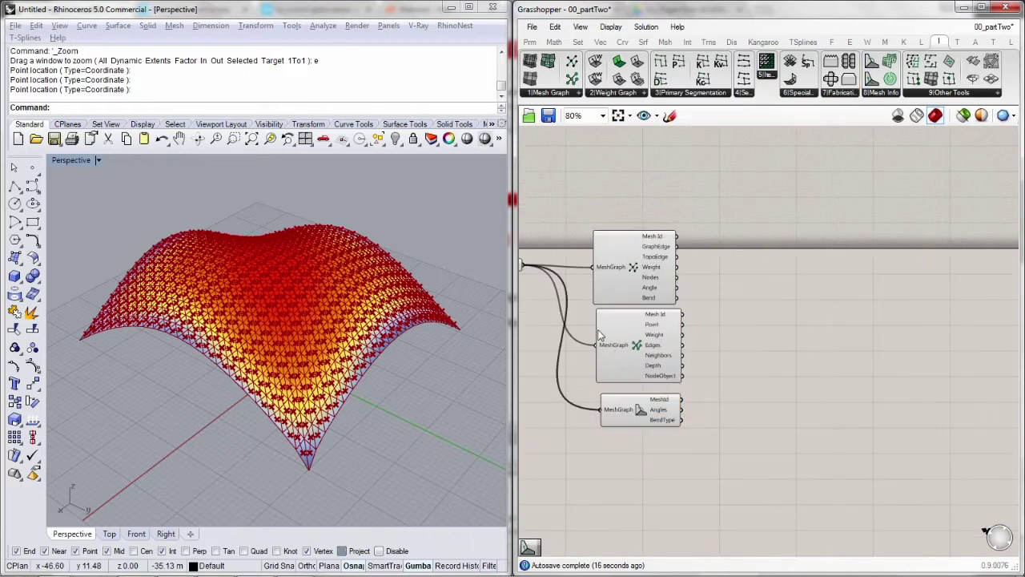
right_click_drag(632, 362, 651, 310)
scroll(650, 315, "up", 2)
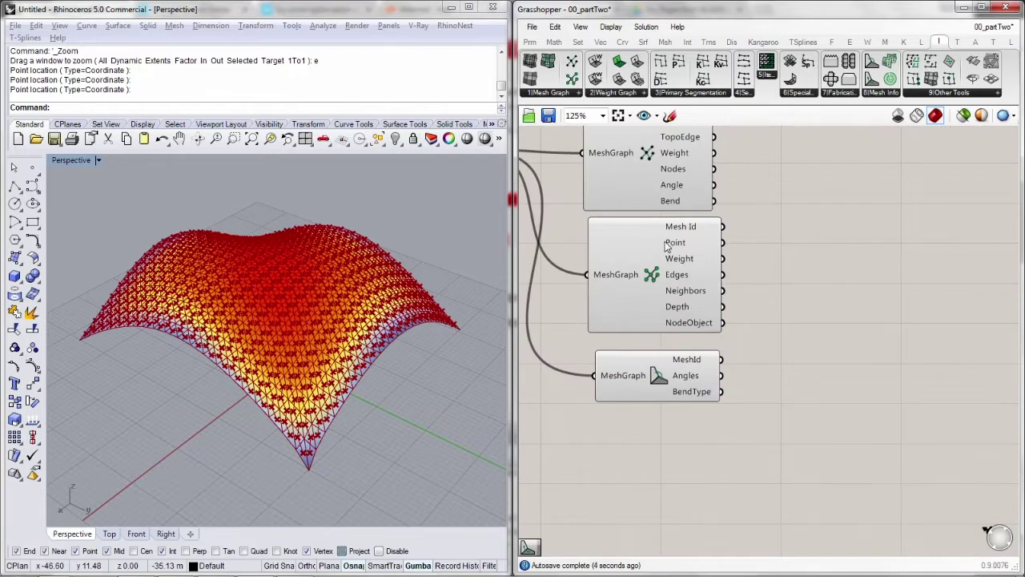
double_click(920, 236)
type("pio")
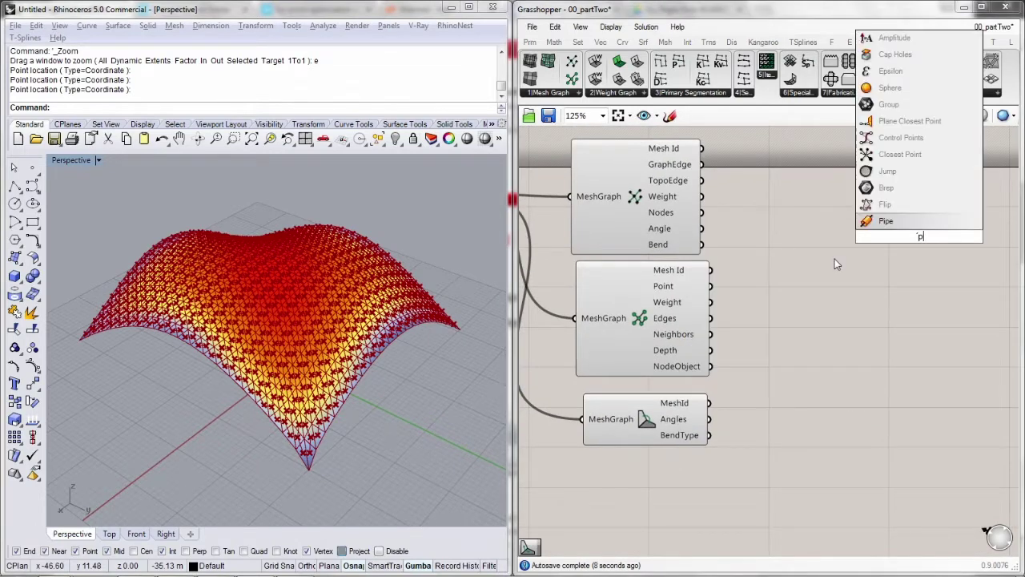
left_click(842, 250)
Compare the Graph Edges Angle output with the EdgeAngle component's Angles output in a temporary Panel, and delete that Panel
double_click(870, 284)
type("pan")
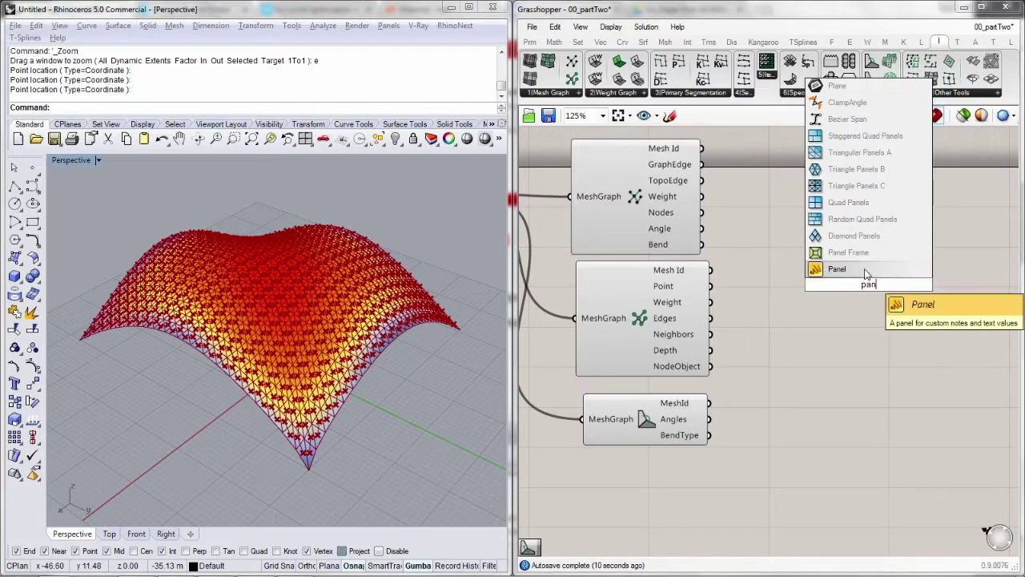
key("Return")
left_click_drag(701, 230, 712, 419)
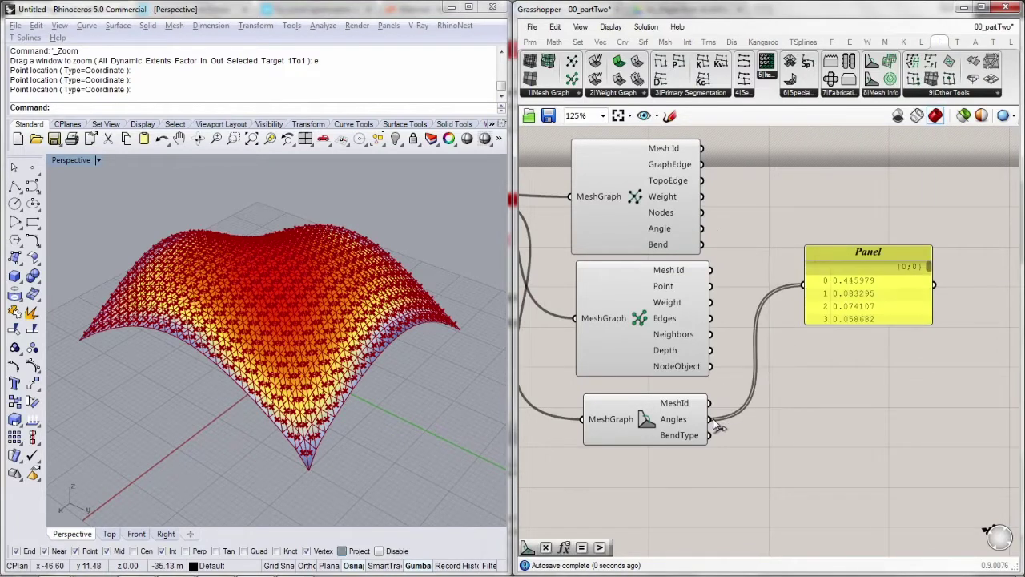
left_click(861, 284)
key("Delete")
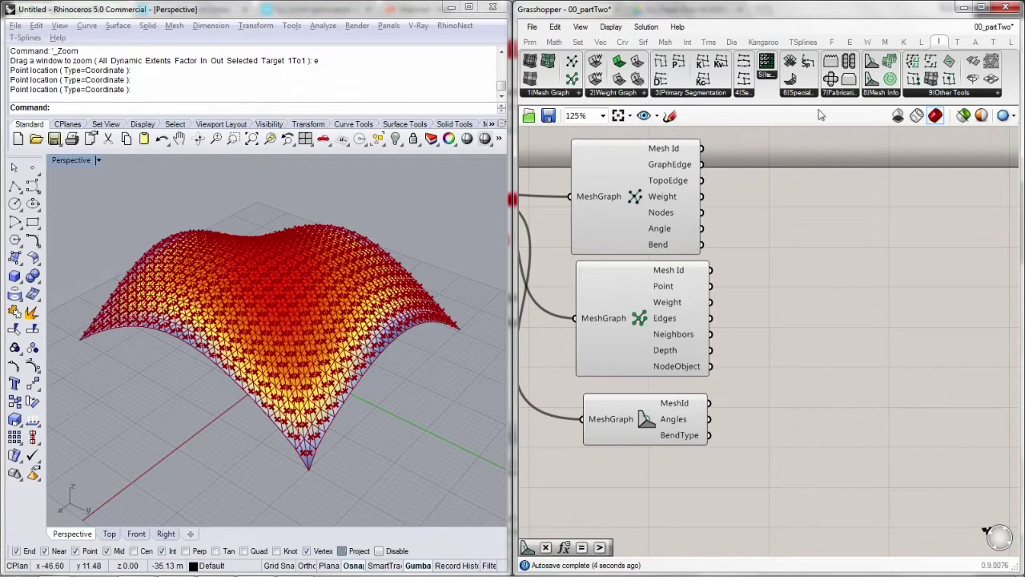
Add an EdgeTraversal component below EdgeAngle and feed the Mesh Graph parameter into its MeshGraph input
left_click(881, 93)
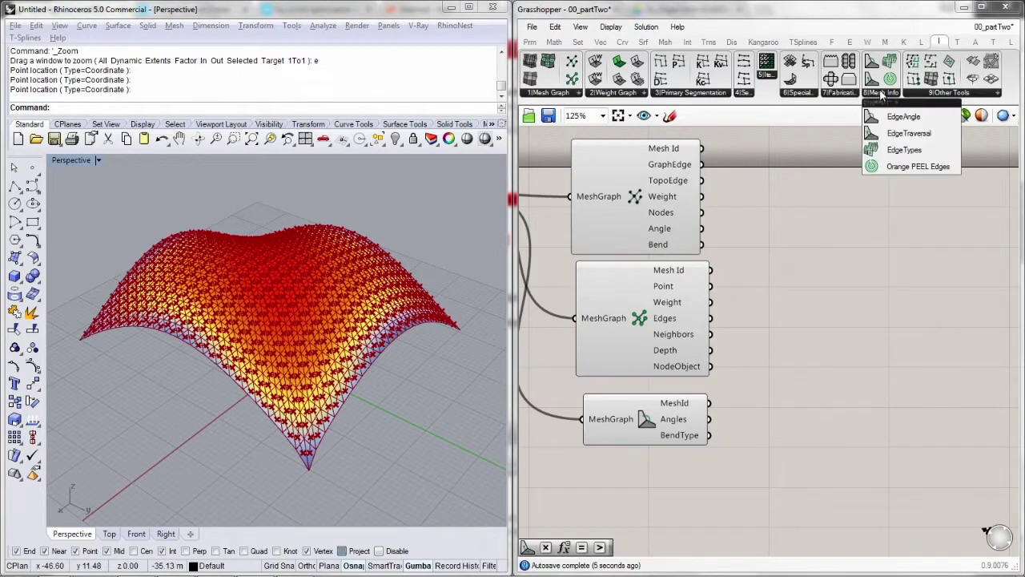
left_click(911, 134)
left_click(653, 460)
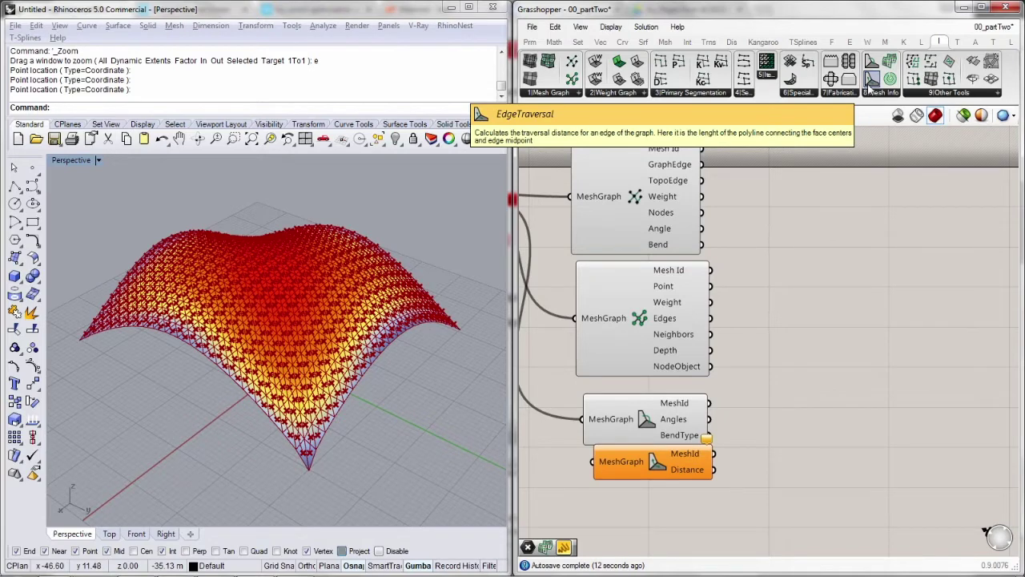
scroll(314, 413, "up", 10)
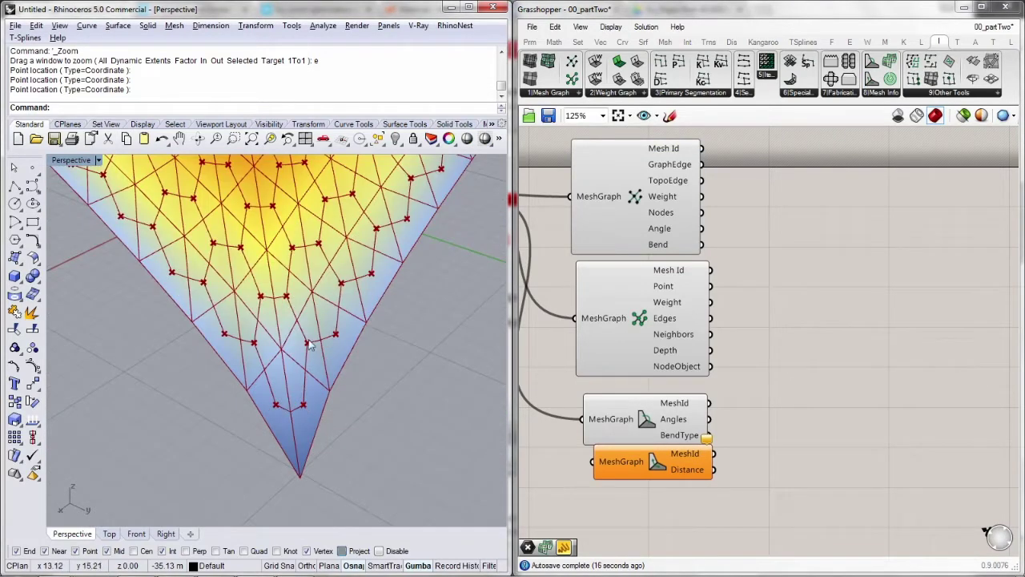
right_click_drag(616, 424, 733, 422)
left_click_drag(739, 459, 574, 193)
right_click_drag(870, 450, 817, 391)
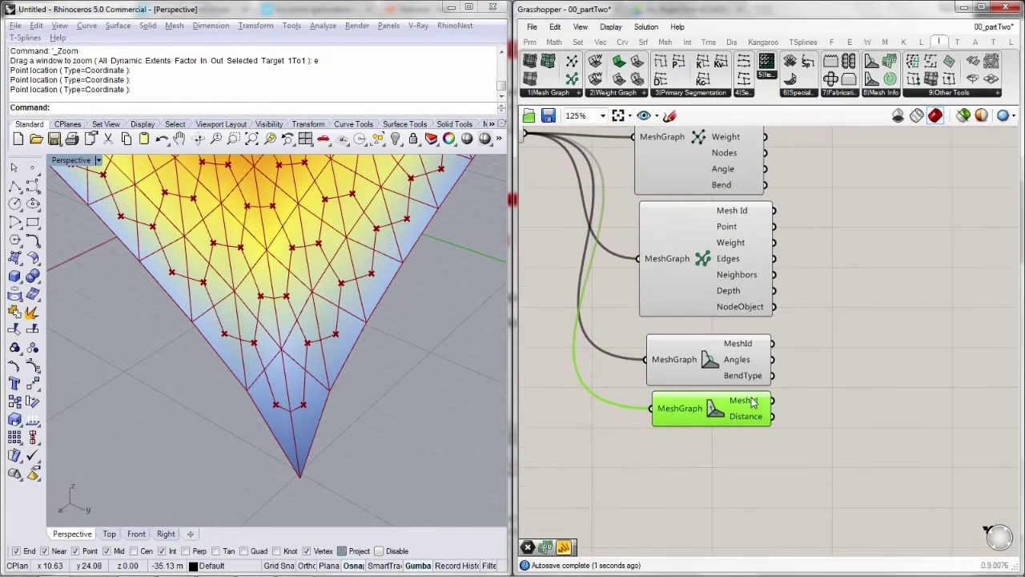
Add an EdgeTypes component below EdgeTraversal, feed the Mesh Graph parameter into it, and review its GraphEdges and CutEdges outputs
mouse_move(752, 397)
left_click(698, 477)
left_click_drag(699, 477, 713, 464)
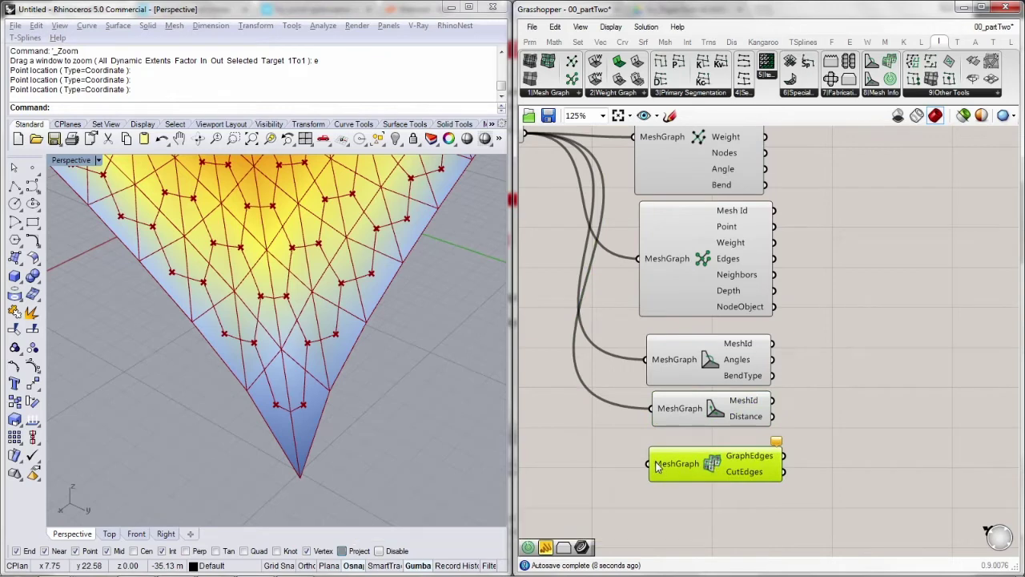
scroll(678, 451, "down", 1)
left_click_drag(649, 465, 556, 197)
right_click_drag(681, 269, 667, 222)
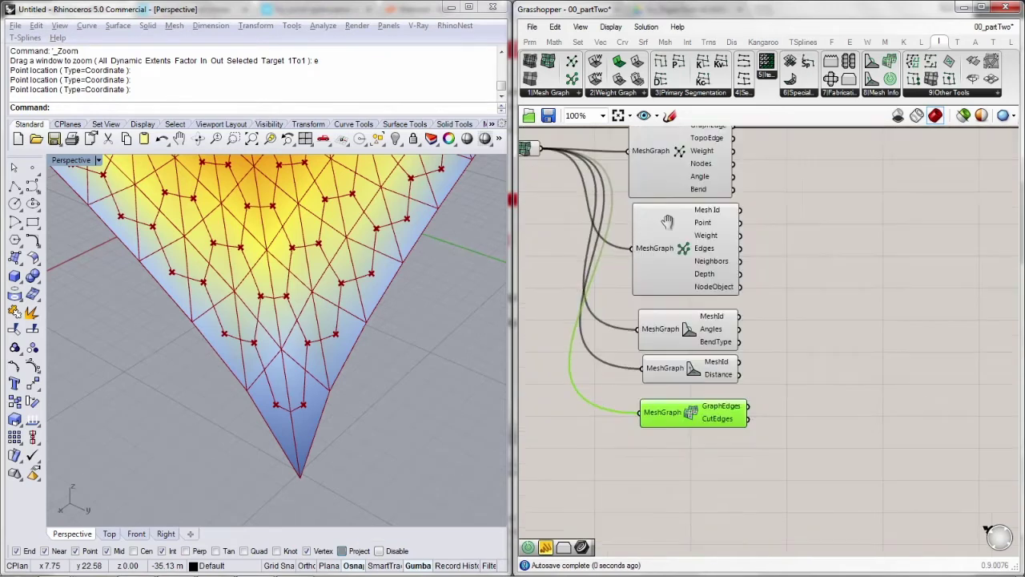
scroll(665, 414, "up", 2)
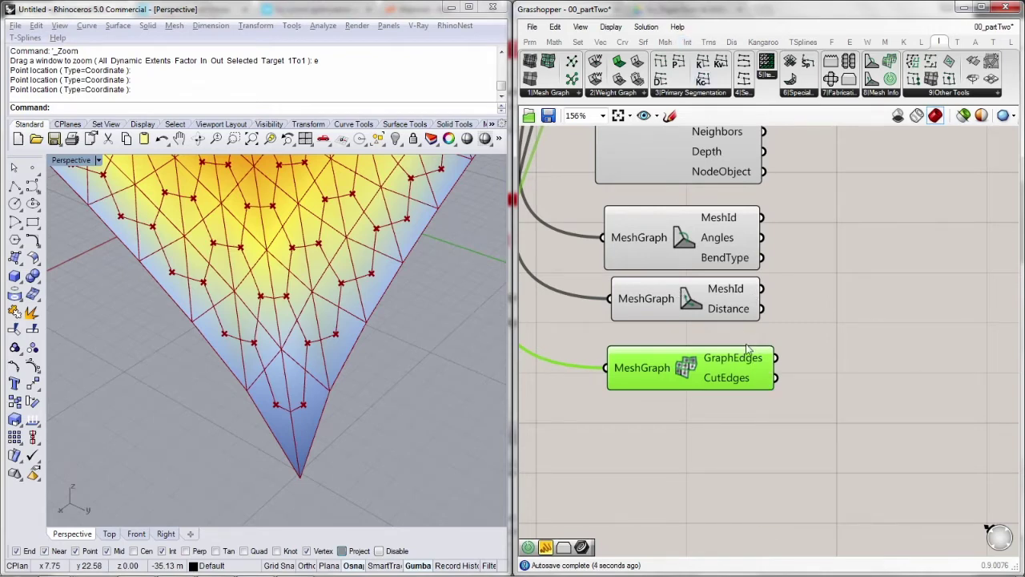
mouse_move(738, 385)
Add an Orange PEEL Edges component below EdgeTypes, and examine the shell mesh's vertices up close
right_click_drag(697, 354, 824, 316)
scroll(846, 289, "down", 5)
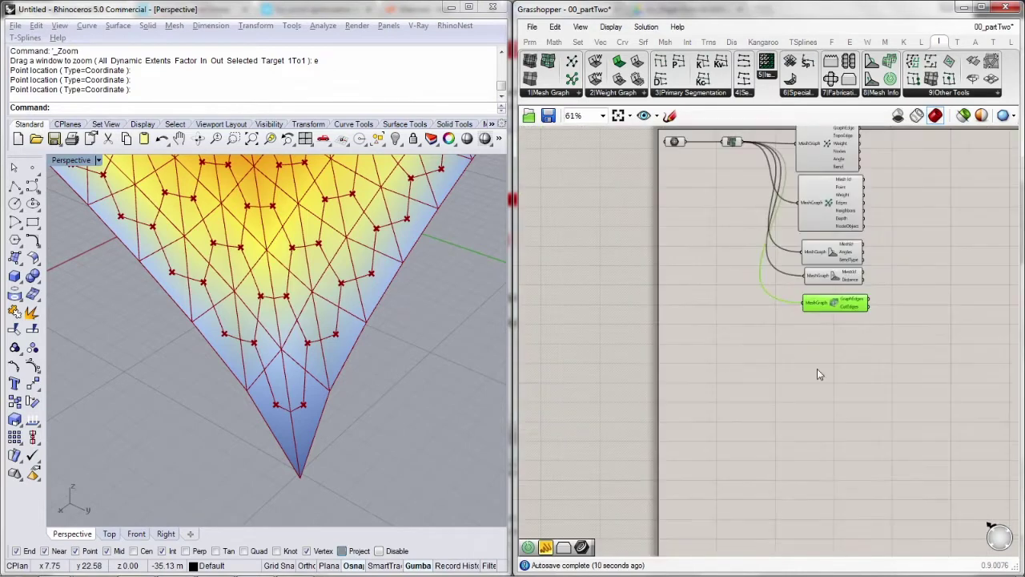
right_click_drag(843, 268, 771, 394)
left_click(831, 236)
left_click_drag(844, 200, 851, 149)
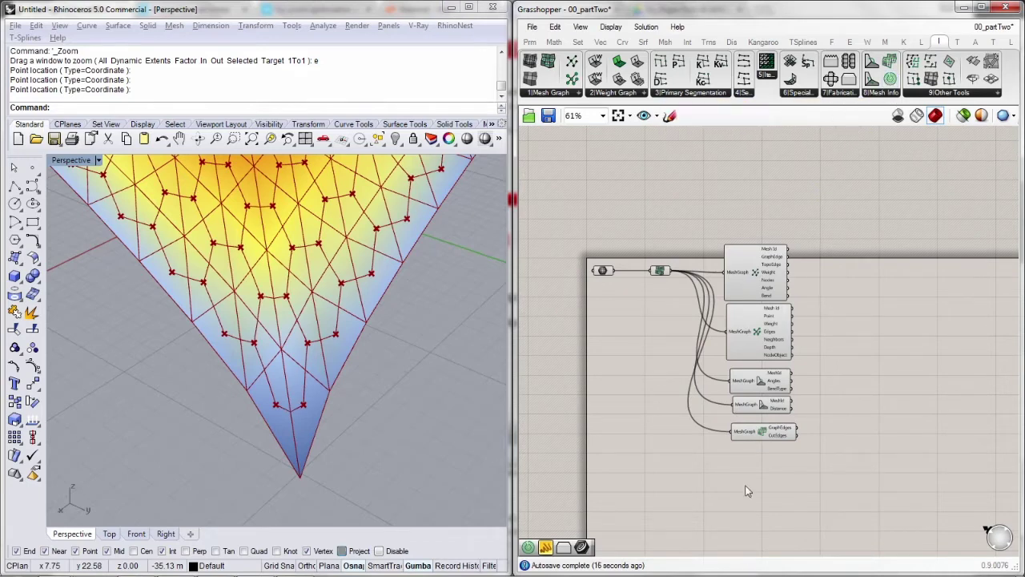
left_click_drag(890, 79, 764, 465)
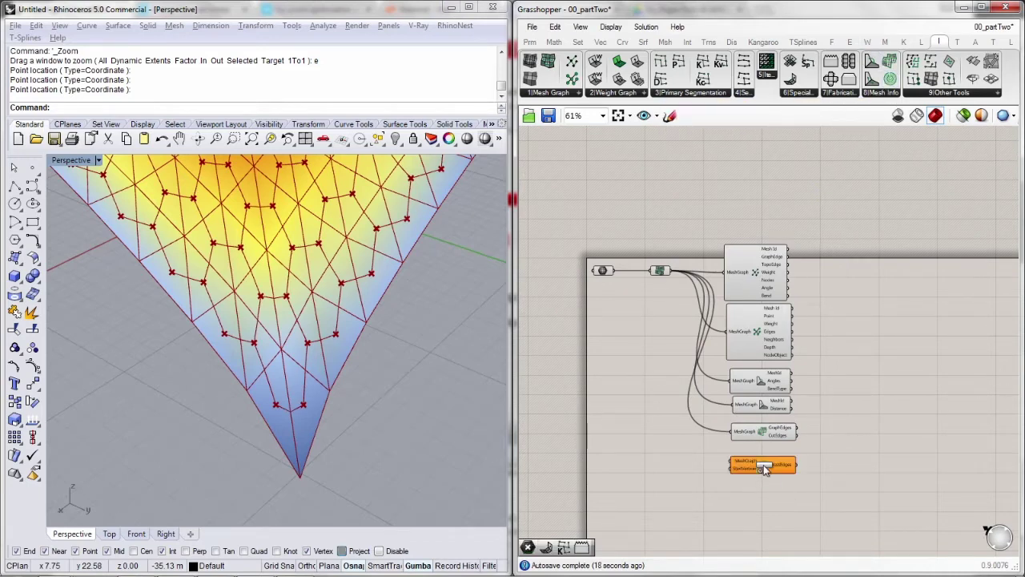
scroll(342, 348, "down", 10)
right_click_drag(354, 357, 323, 304)
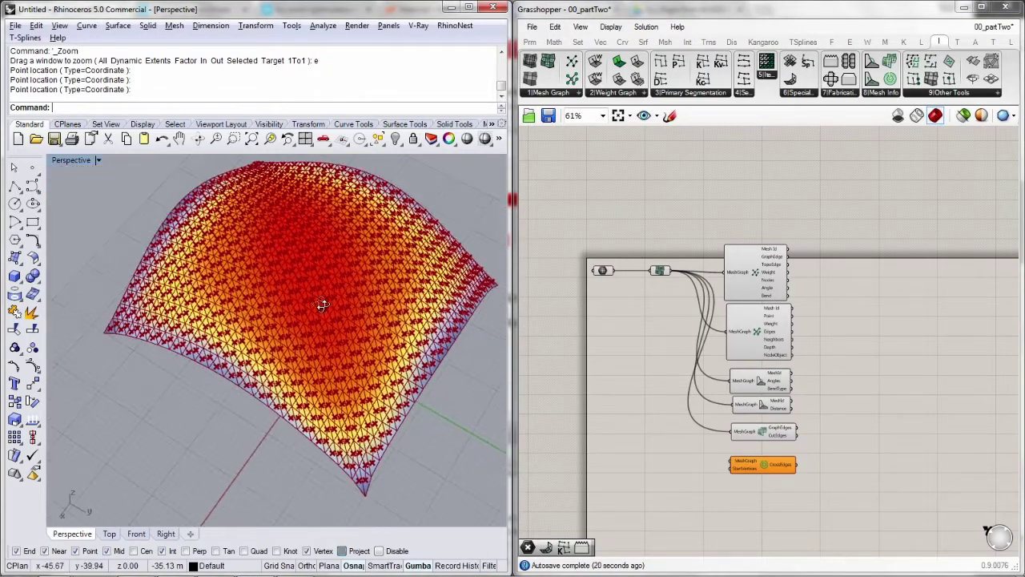
scroll(298, 213, "up", 3)
right_click_drag(298, 215, 315, 242)
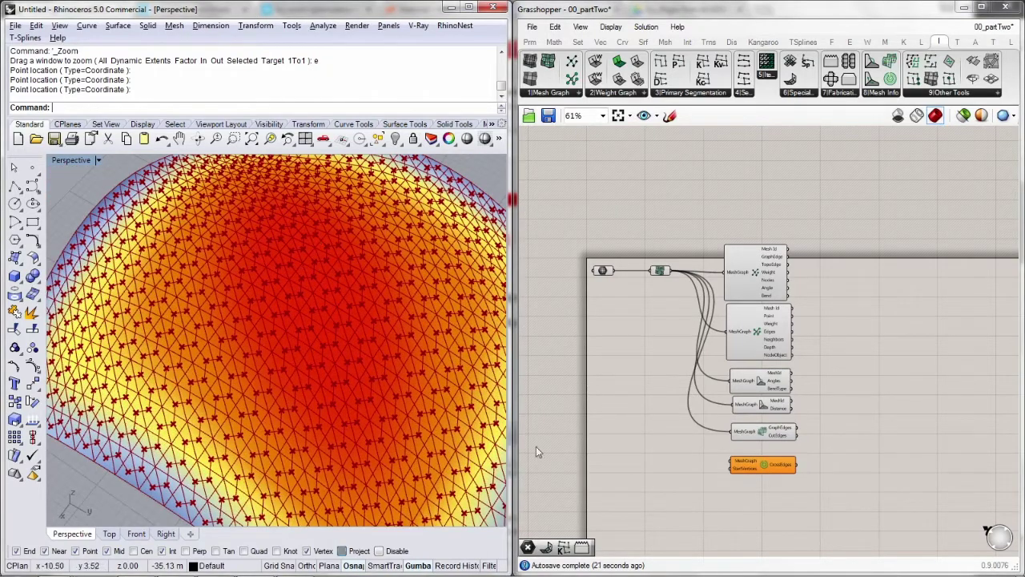
Delete the unconnected Orange PEEL Edges component below EdgeTypes
right_click_drag(606, 425, 558, 401)
right_click_drag(379, 213, 373, 247)
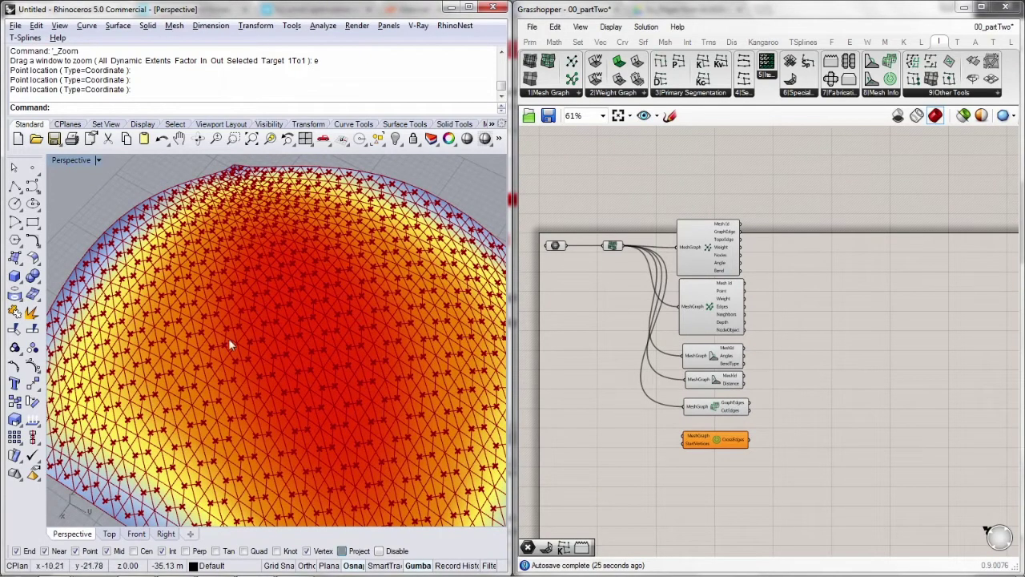
right_click_drag(741, 347, 739, 296)
left_click_drag(681, 386, 632, 201)
left_click(711, 396)
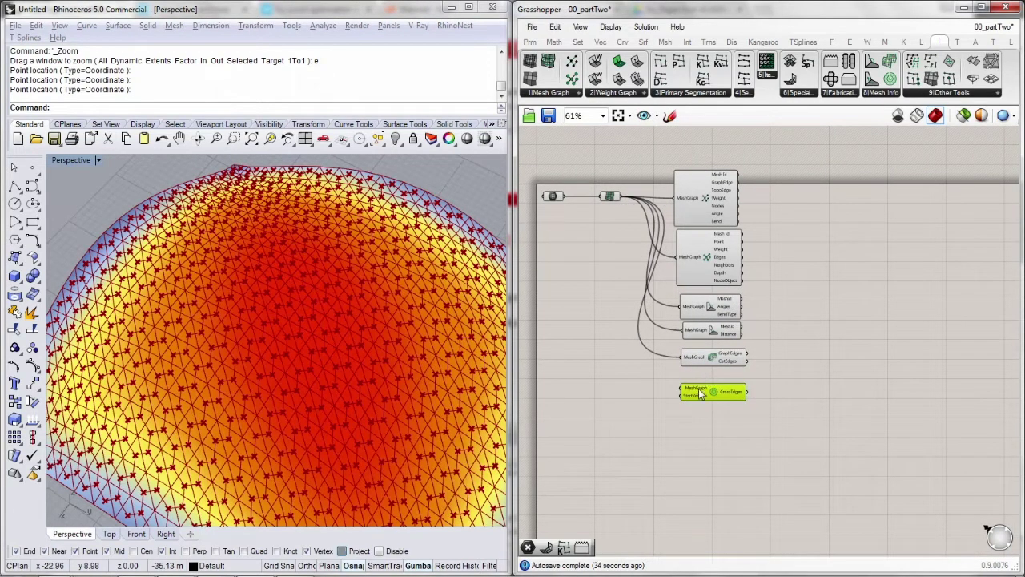
key("Delete")
Align and evenly space the five graph info components in their column, and turn off their preview
key("ctrl+a")
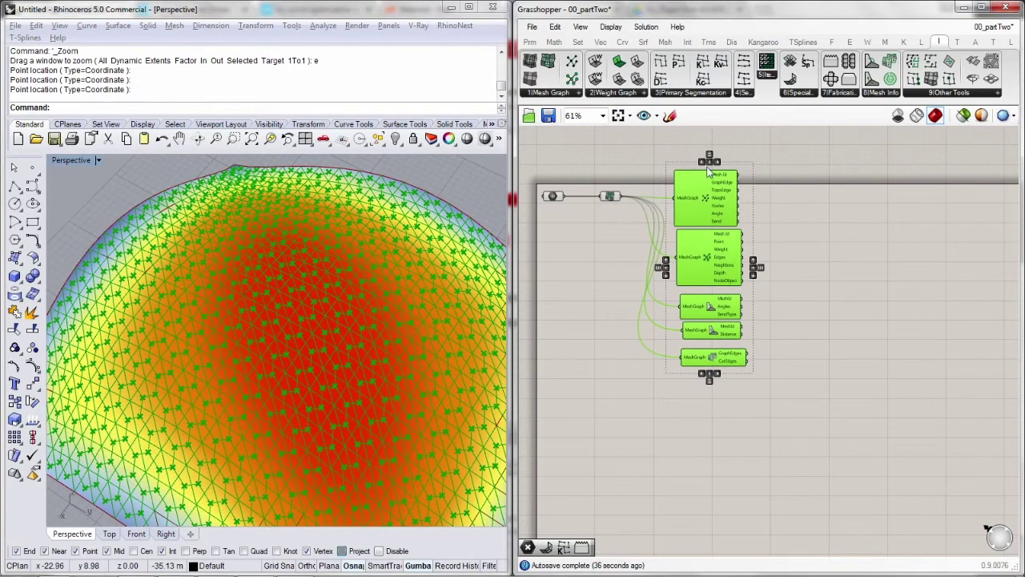
left_click(709, 161)
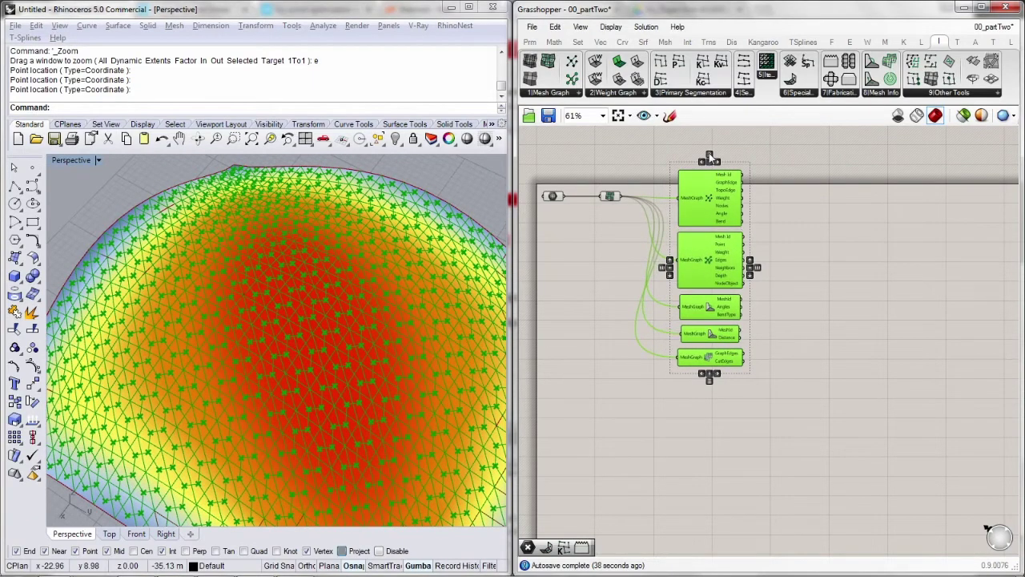
right_click(801, 177)
left_click(833, 206)
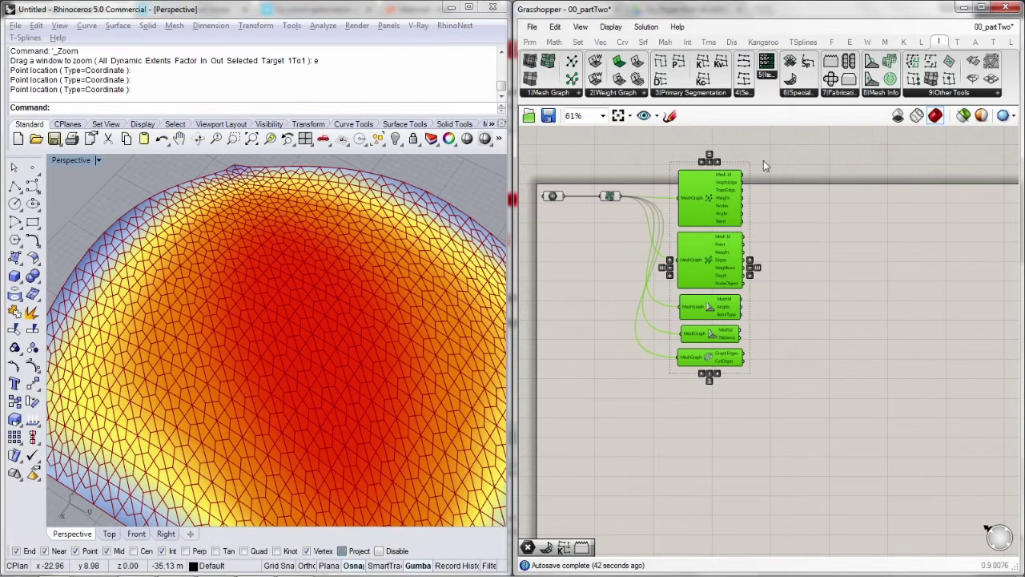
left_click(784, 146)
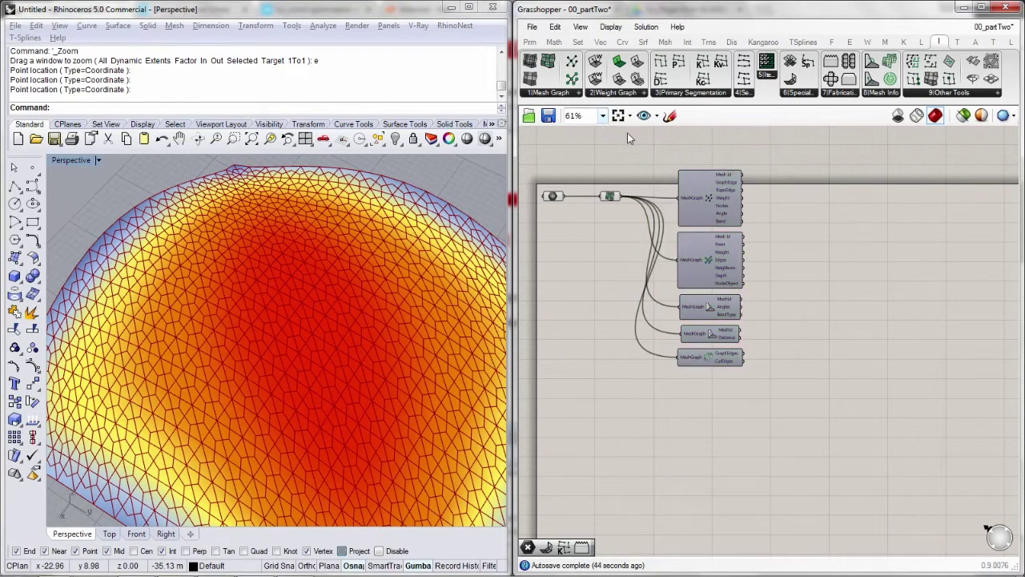
Add a Color Edge Weight component below EdgeTypes and feed the Mesh Graph parameter into its MeshGraph input
left_click(611, 197)
left_click(618, 218)
left_click(628, 94)
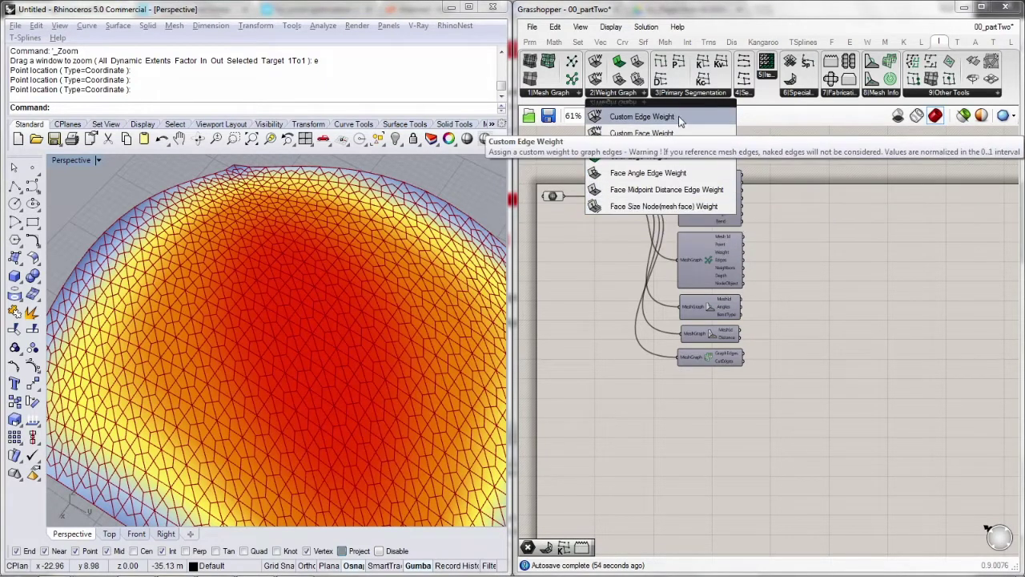
left_click(661, 157)
left_click(710, 388)
scroll(344, 288, "up", 2)
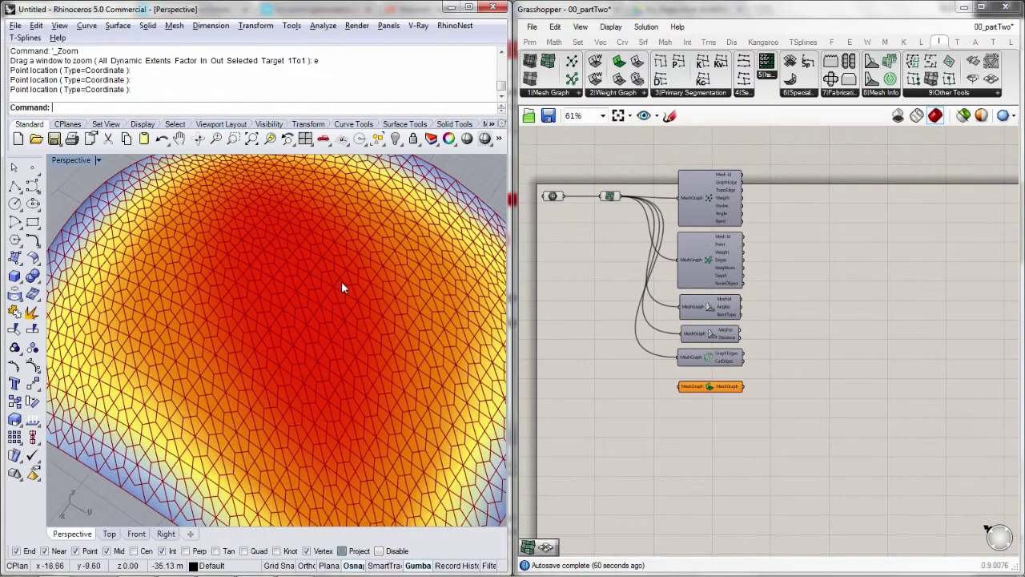
scroll(364, 334, "down", 5)
right_click_drag(365, 334, 385, 279)
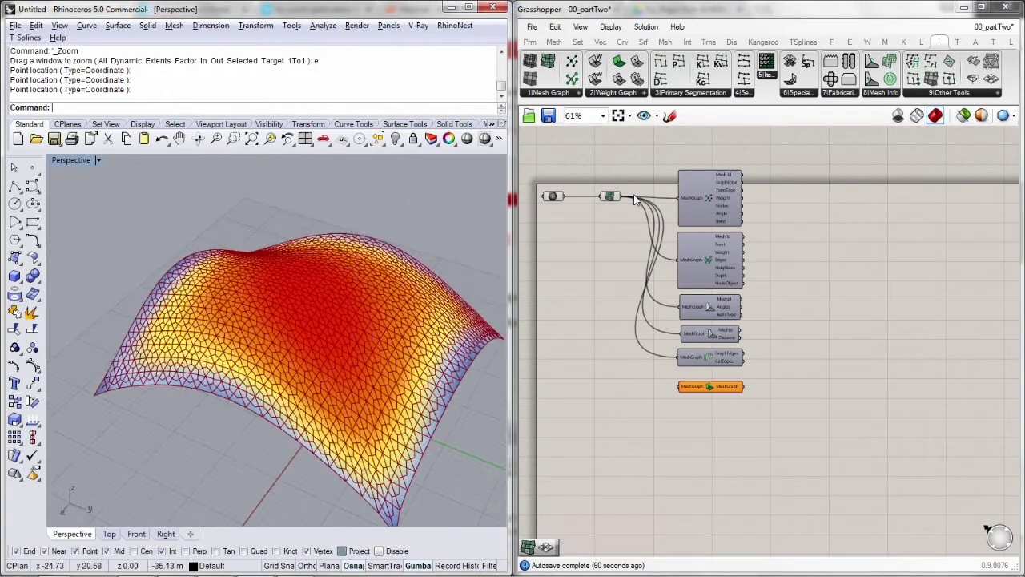
left_click_drag(619, 197, 683, 387)
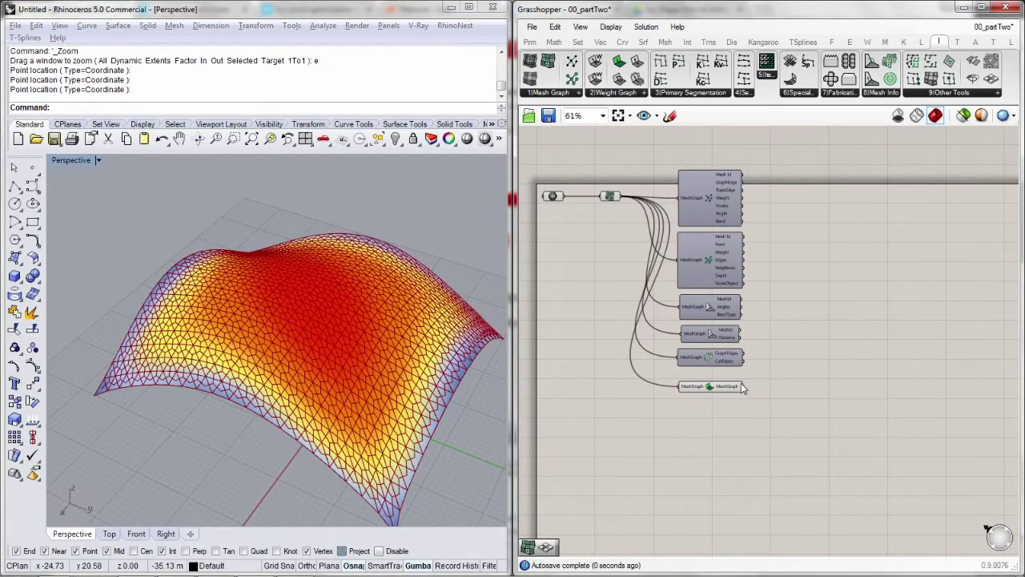
Turn off the Color Edge Weight component's preview and feed its MeshGraph output into a new Mesh Graph parameter beside it
left_click(721, 387)
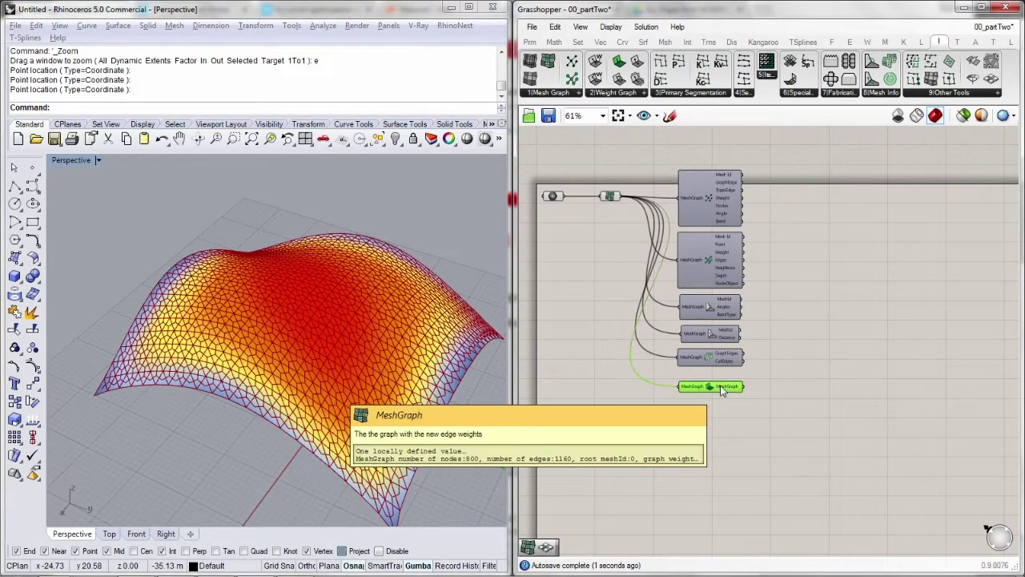
right_click(770, 310)
left_click(809, 339)
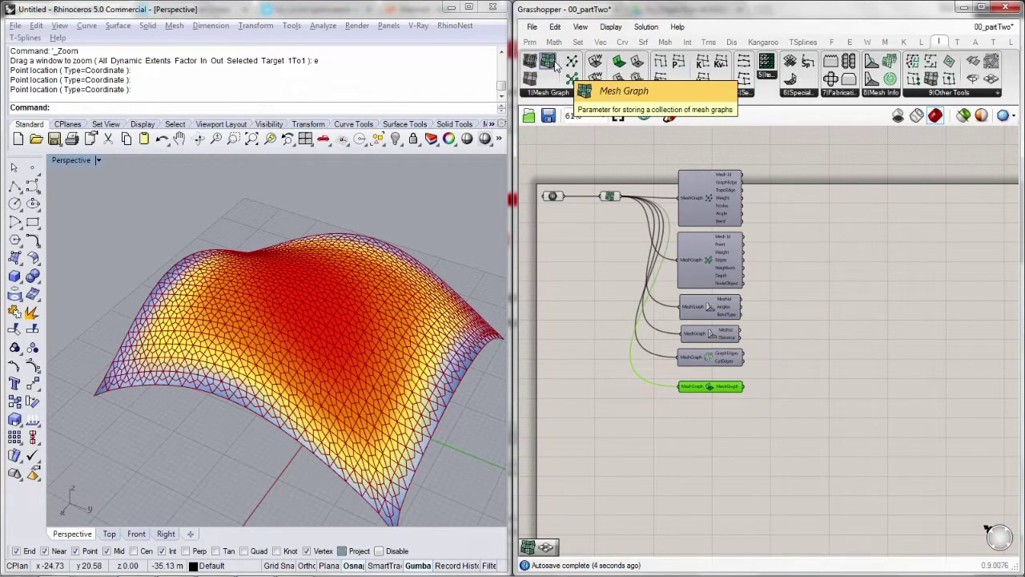
left_click(553, 64)
left_click(788, 388)
scroll(778, 386, "up", 3)
left_click_drag(776, 386, 721, 390)
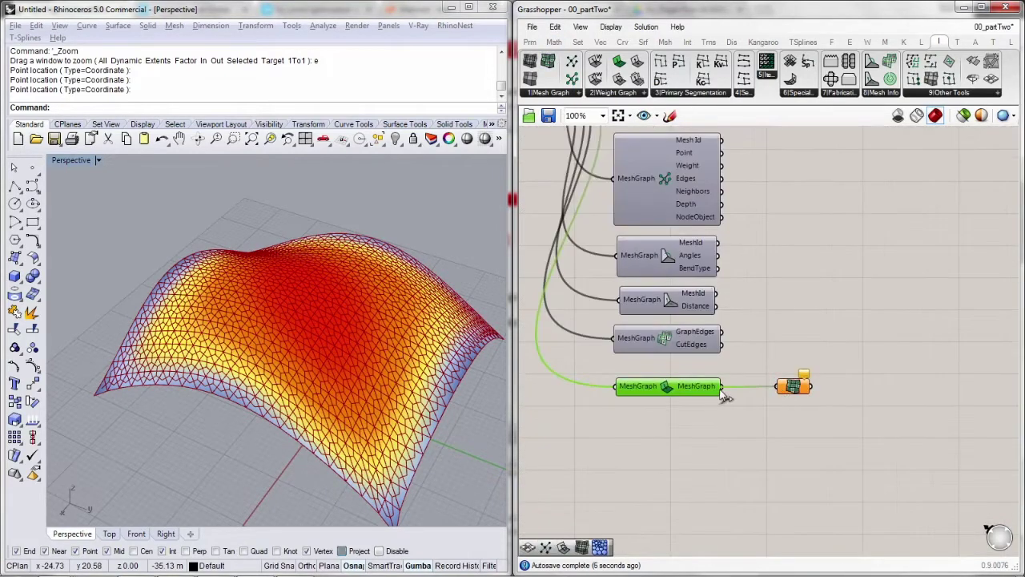
Set the new Mesh Graph parameter to Weight Enhanced preview, review the color-based weights on the shell, and turn its preview off
right_click(795, 387)
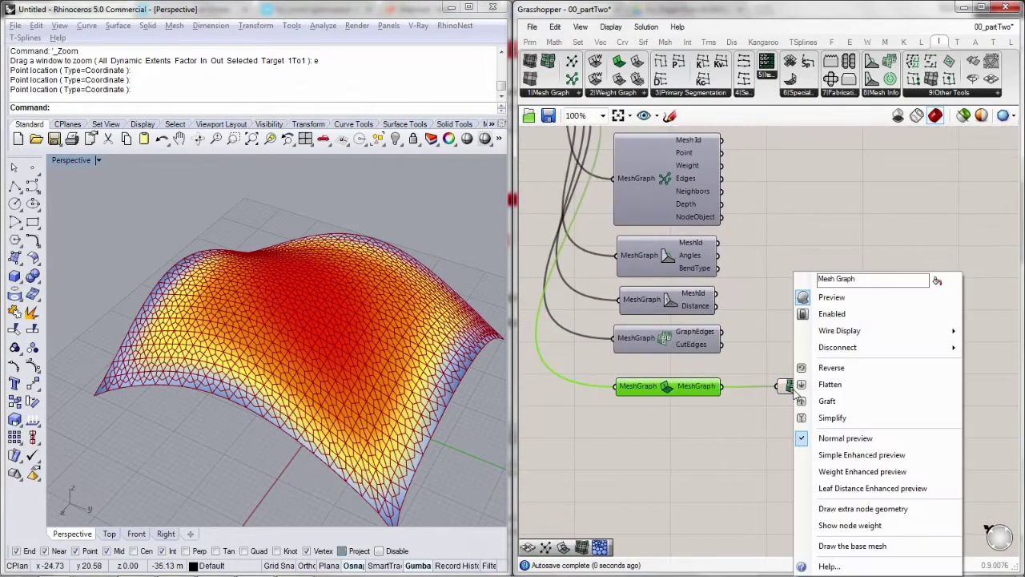
left_click(895, 472)
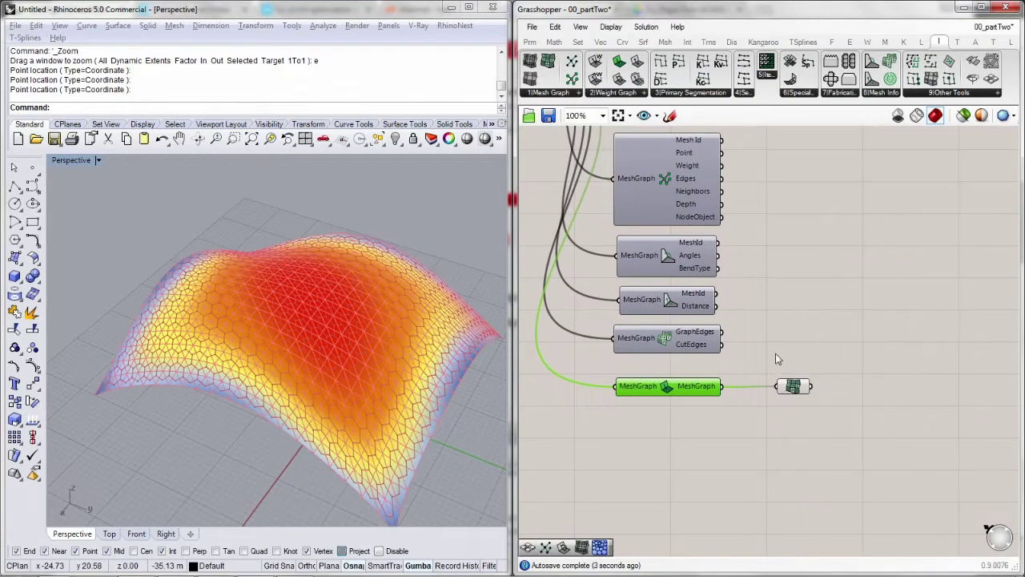
right_click_drag(320, 277, 215, 289)
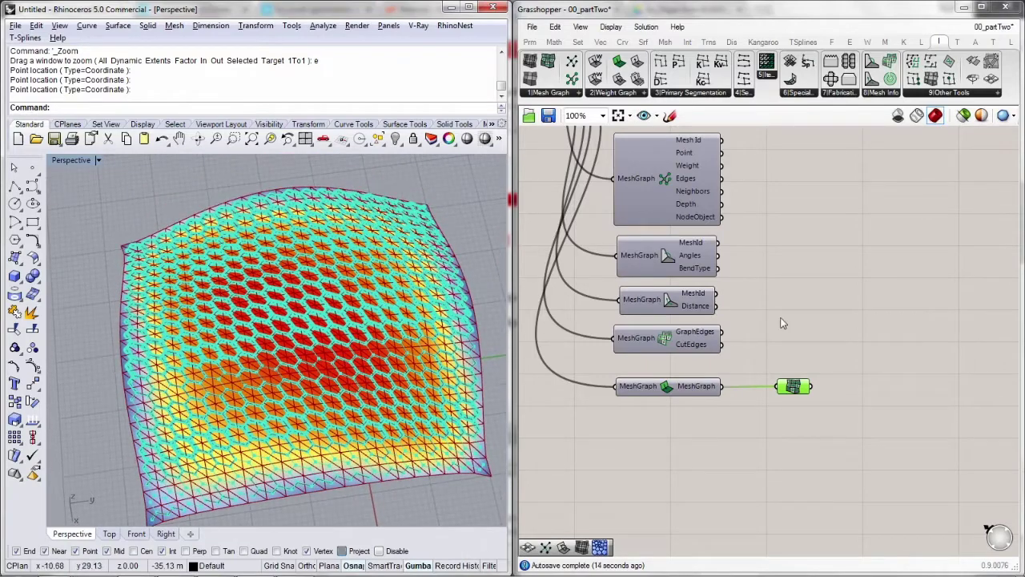
right_click_drag(743, 175, 762, 189)
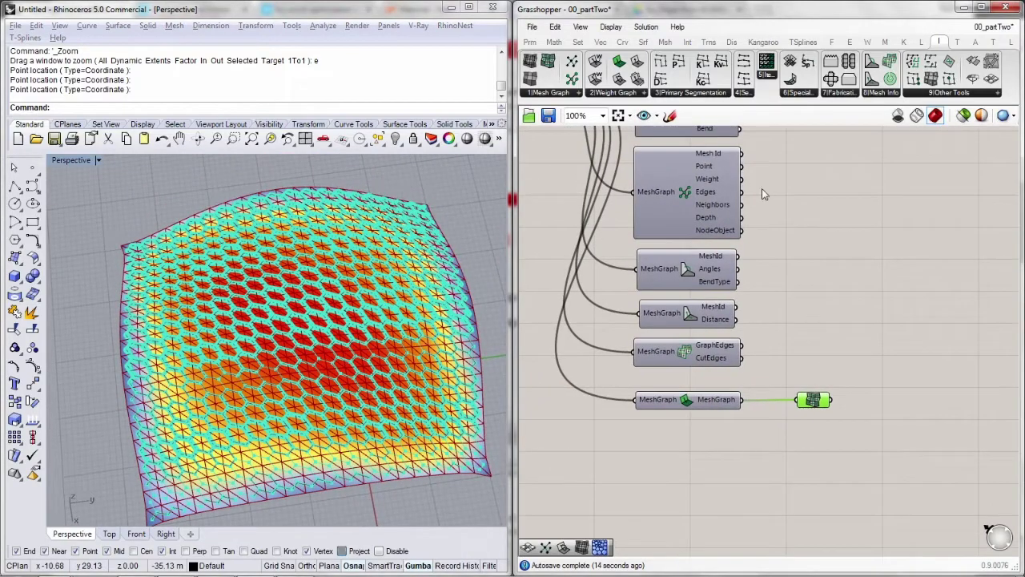
right_click(783, 278)
left_click(843, 298)
Add a Face Angle Edge Weight component below Color Edge Weight and feed the original Mesh Graph parameter into it
left_click(626, 93)
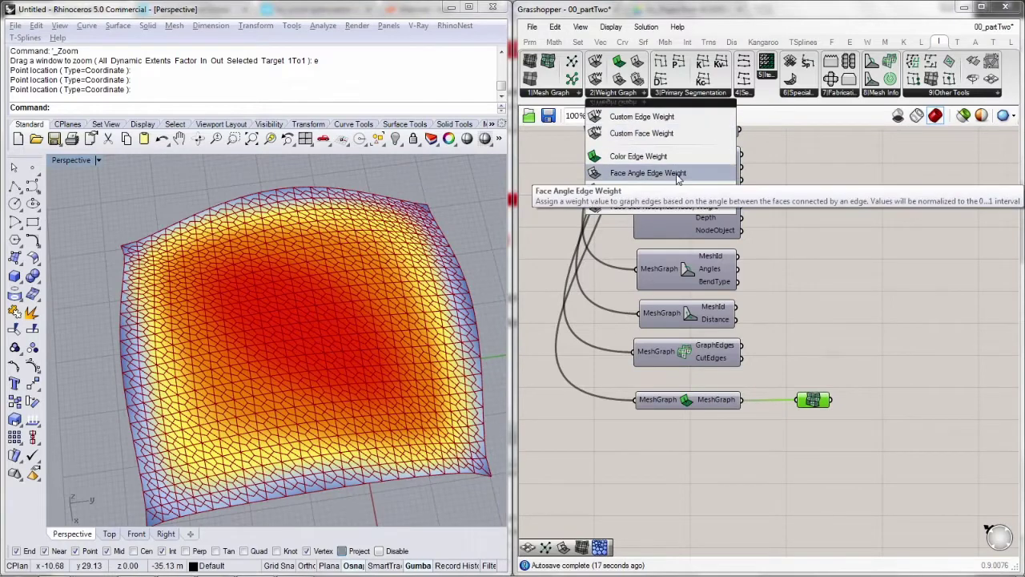
left_click_drag(677, 175, 685, 439)
right_click_drag(685, 439, 717, 439)
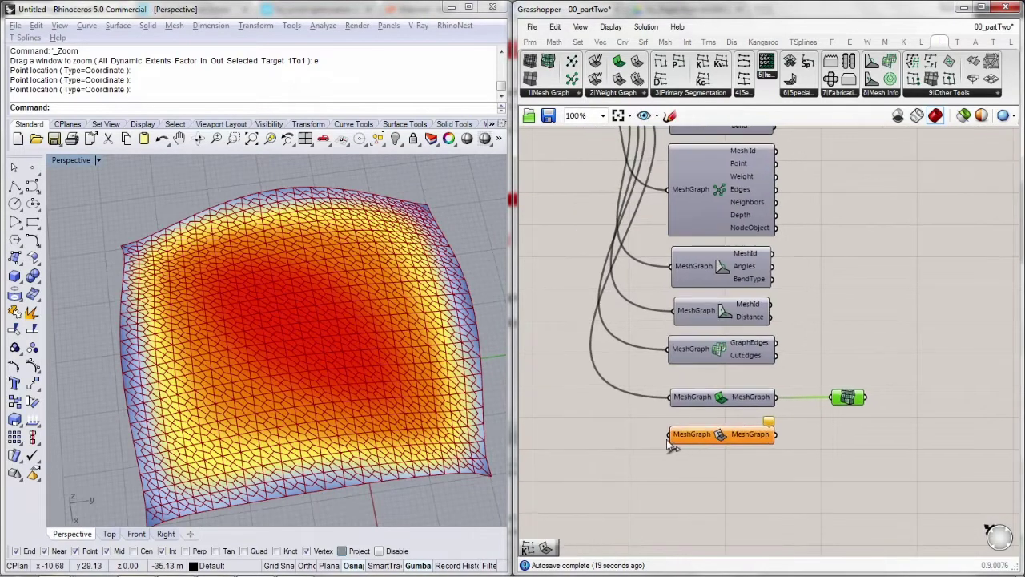
scroll(672, 447, "down", 3)
left_click_drag(675, 435, 610, 230)
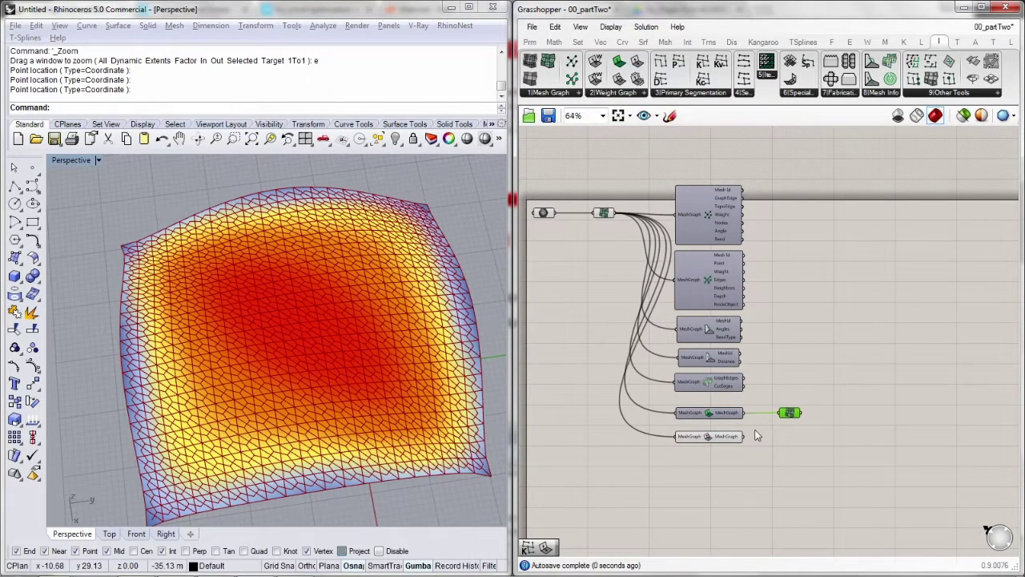
Rewire the weight-preview Mesh Graph parameter to the Face Angle Edge Weight output and turn off that component's preview
scroll(735, 432, "up", 1)
left_click_drag(790, 408, 709, 438)
middle_click(797, 278)
left_click(820, 307)
Turn on the preview of the weight-preview Mesh Graph parameter and move it level with the Face Angle Edge Weight component
left_click_drag(836, 348, 791, 430)
middle_click(808, 302)
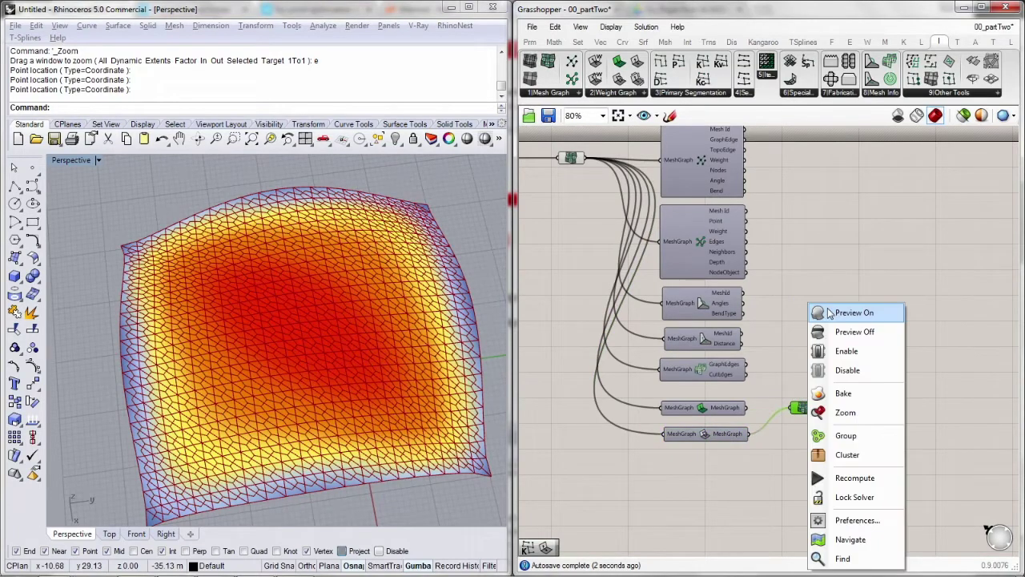
left_click(826, 312)
left_click(819, 293)
right_click_drag(331, 401, 324, 316, "shift")
left_click_drag(811, 409, 805, 433)
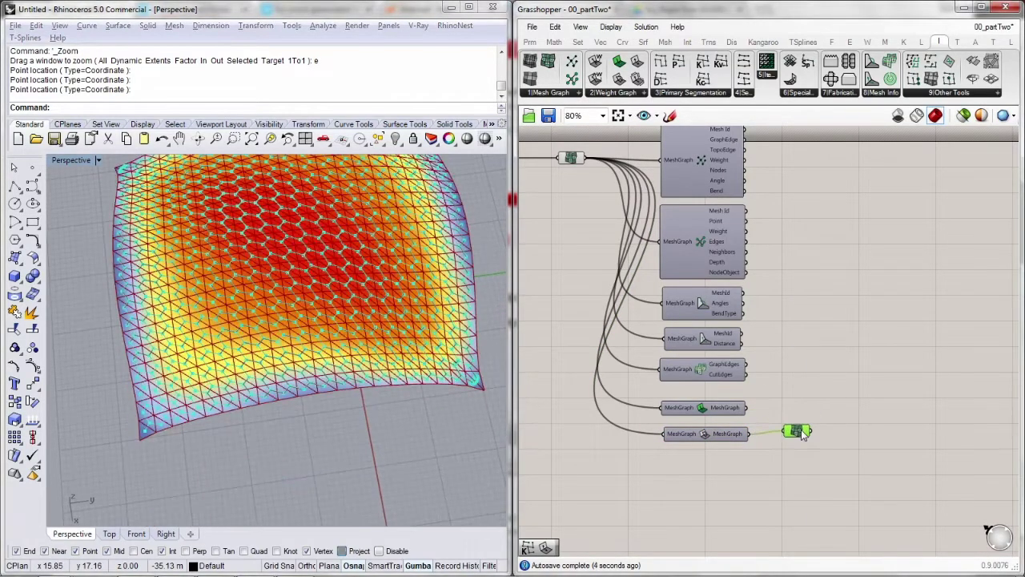
Examine the angle-based edge weights around the shell's corner and across its surface
right_click_drag(386, 371, 270, 249)
scroll(279, 352, "up", 8)
right_click_drag(279, 373, 343, 336)
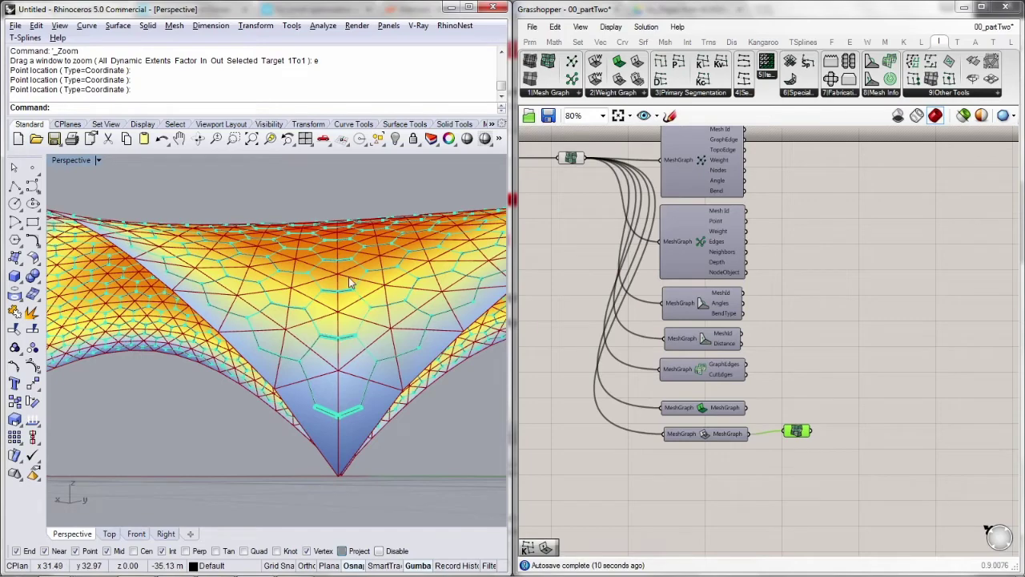
right_click_drag(326, 250, 319, 271)
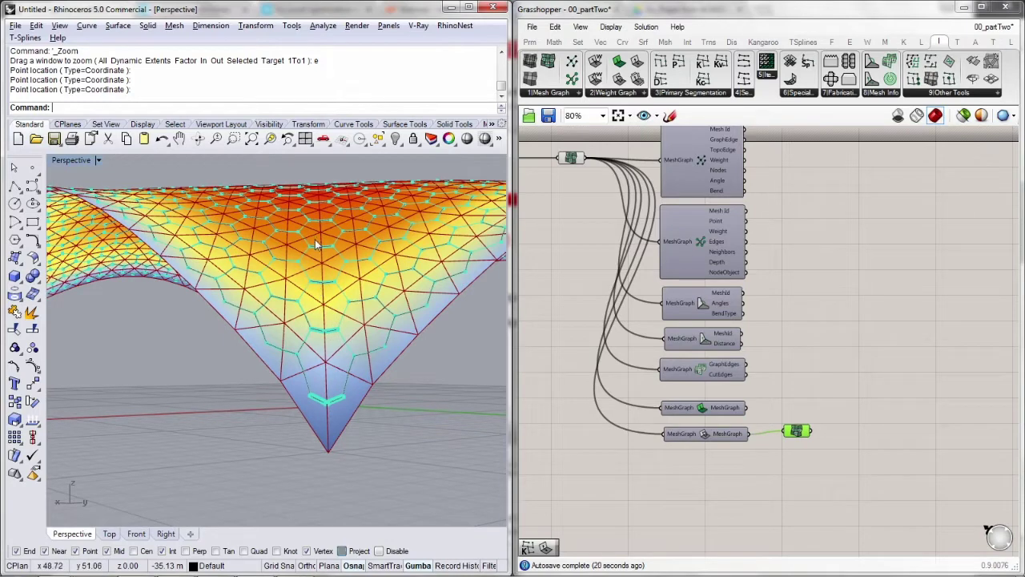
scroll(323, 286, "up", 5)
scroll(325, 287, "down", 5)
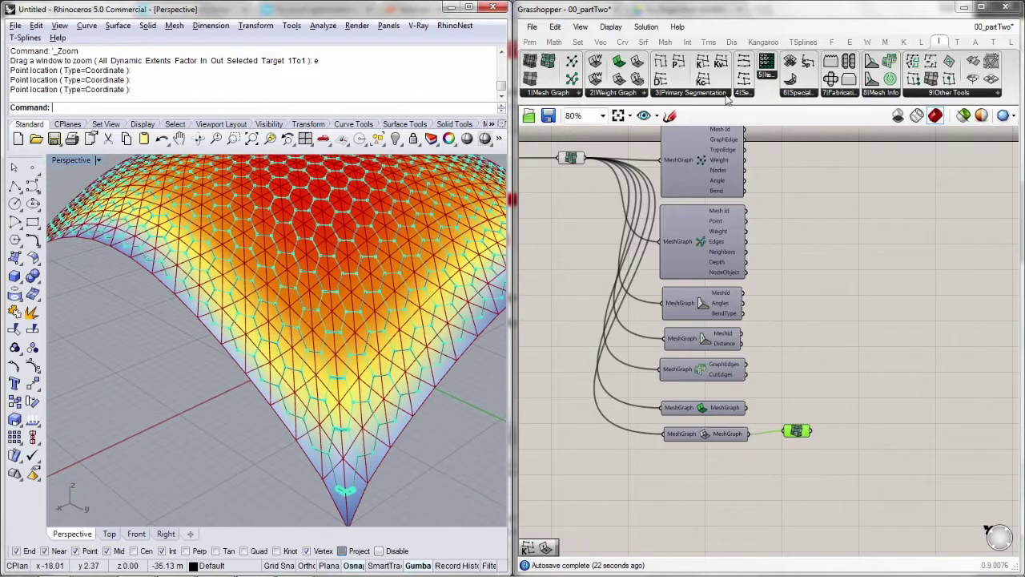
Add a Face Midpoint Distance Edge Weight component below Face Angle Edge Weight and feed the original Mesh Graph parameter into it
left_click(605, 93)
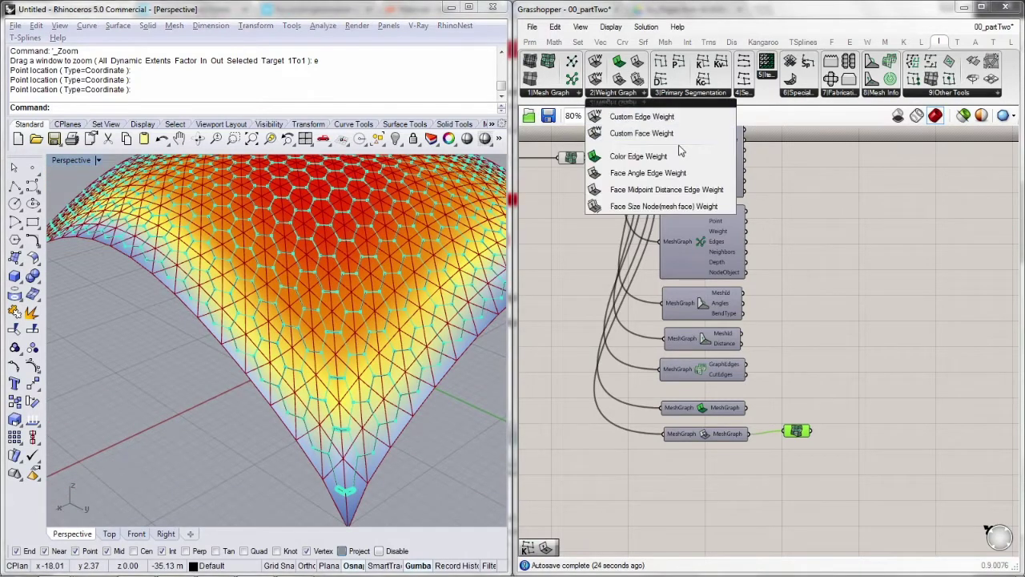
left_click(709, 189)
left_click(698, 466)
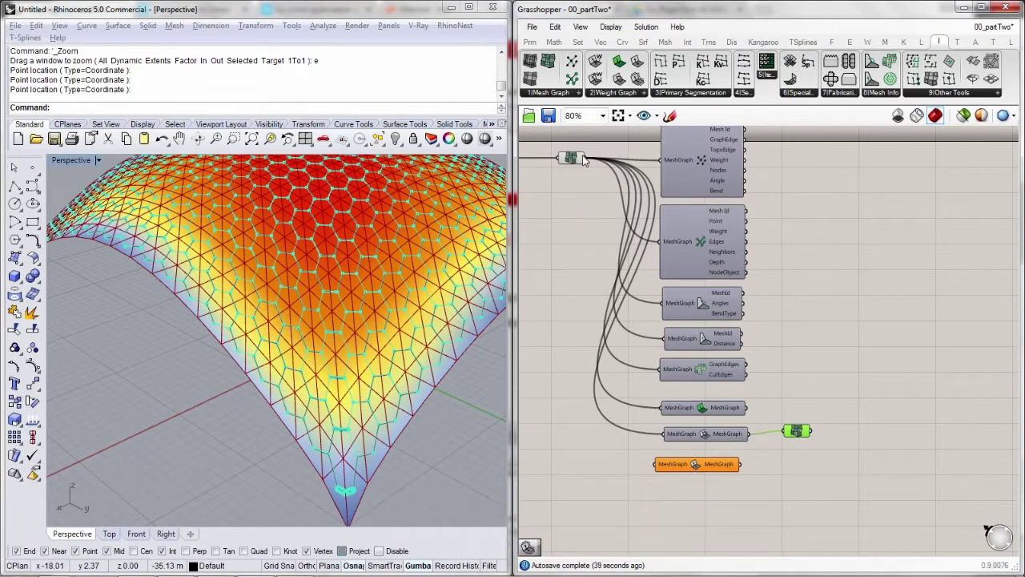
left_click_drag(584, 159, 656, 464)
Rewire the weight-preview Mesh Graph parameter to the Face Midpoint Distance Edge Weight output and turn off that component's preview
left_click_drag(784, 431, 704, 462)
middle_click(920, 207)
left_click(929, 236)
Select the weight-preview Mesh Graph parameter and examine the distance-based edge weights across the shell, both up close and overall
left_click_drag(884, 288, 780, 432)
right_click_drag(320, 401, 267, 406)
scroll(270, 408, "up", 4)
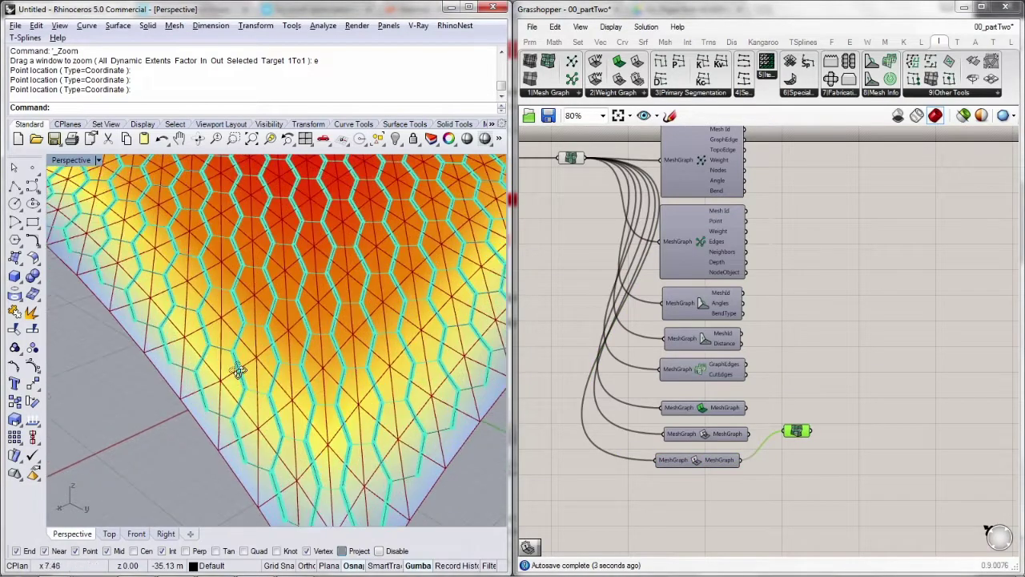
mouse_move(695, 465)
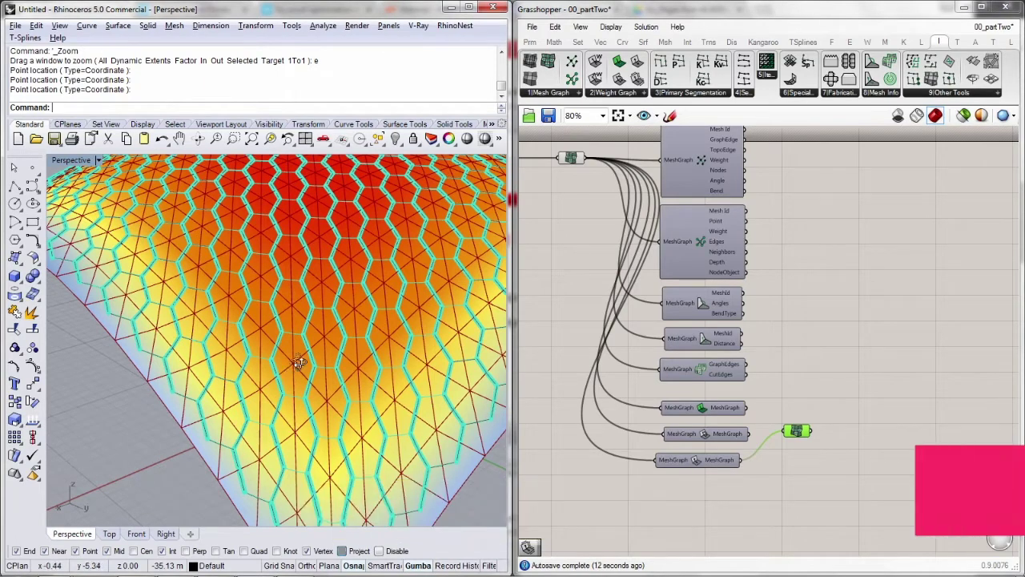
scroll(300, 361, "down", 6)
mouse_move(303, 358)
right_mouse_down()
mouse_move(291, 336)
mouse_move(272, 384)
mouse_move(203, 361)
mouse_move(240, 290)
mouse_move(214, 391)
mouse_move(232, 383)
right_mouse_up()
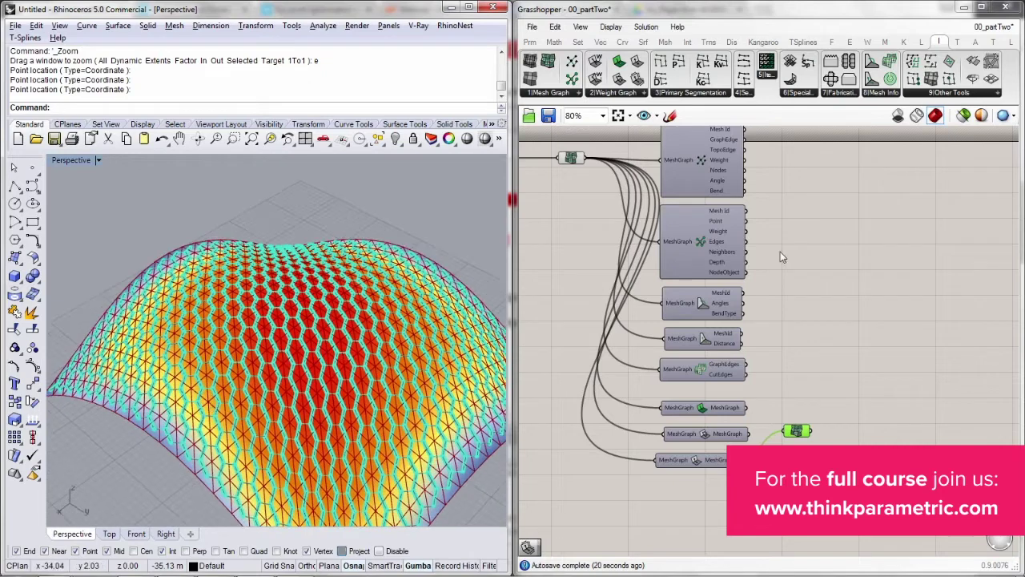
Add a Face Size Node (mesh face) Weight component at the end of the column and feed the original Mesh Graph parameter into it
right_click_drag(749, 299, 752, 276)
left_click(634, 95)
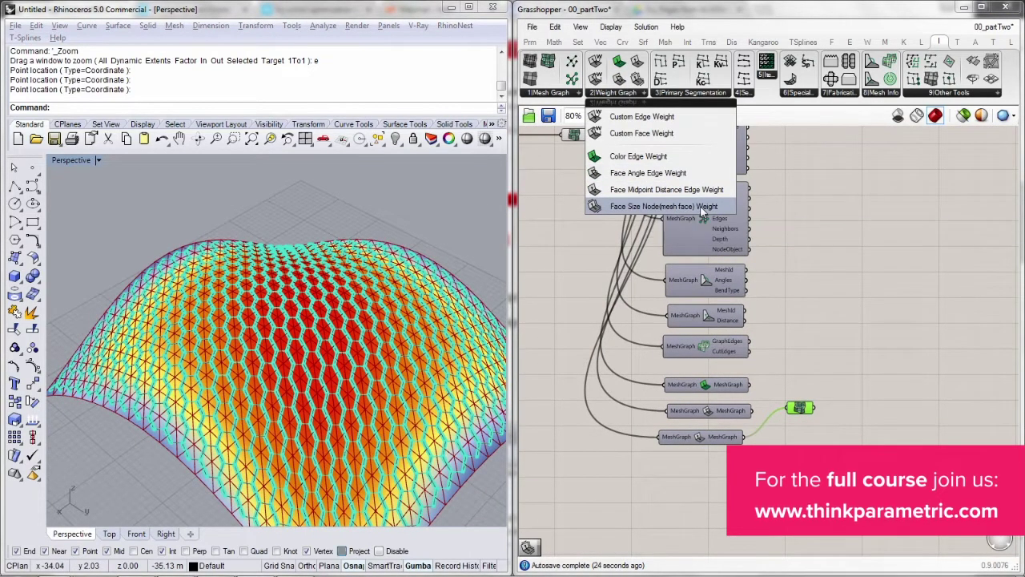
left_click(702, 207)
left_click(701, 467)
right_click_drag(687, 382, 723, 442)
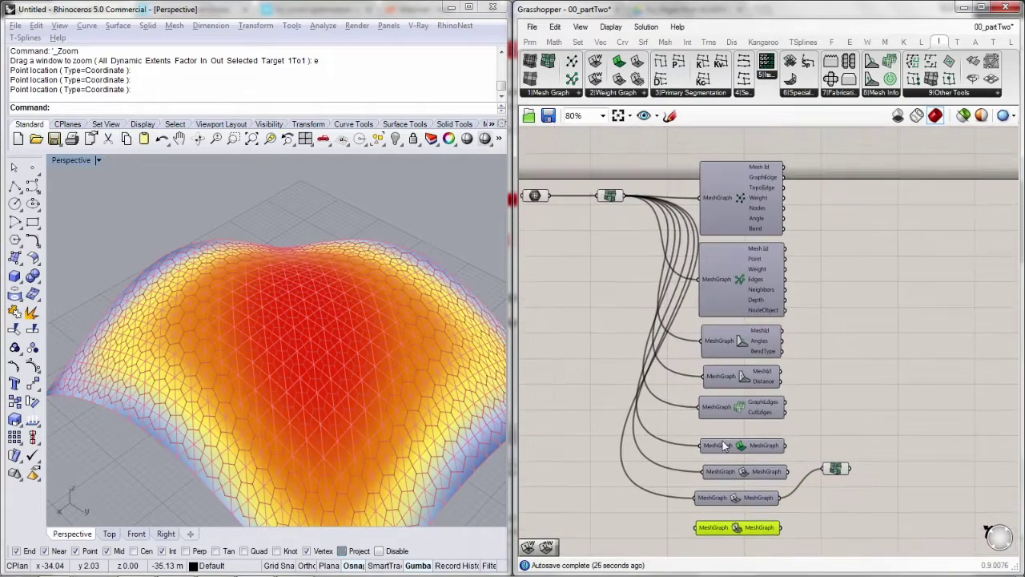
left_click_drag(625, 196, 698, 527)
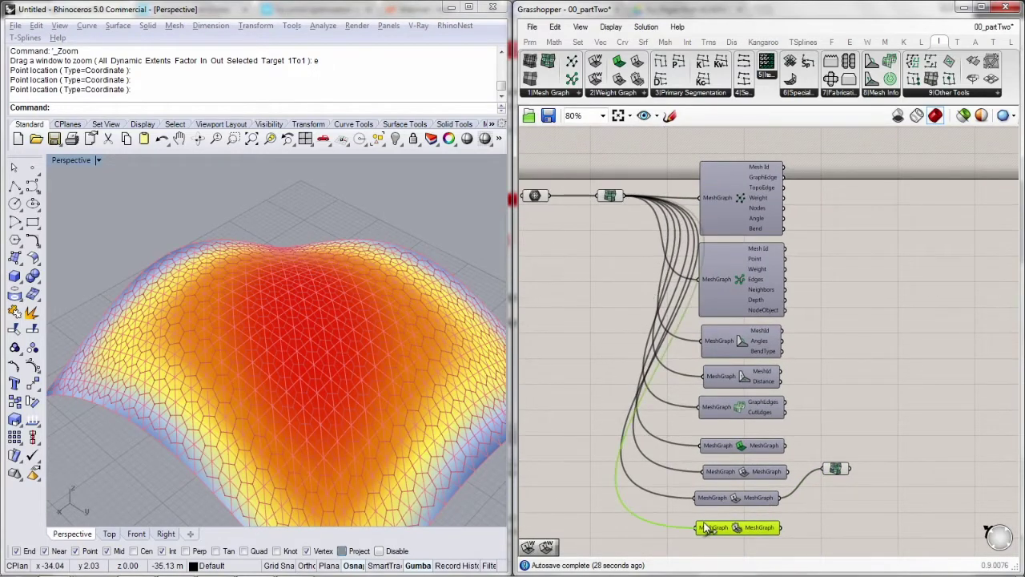
Rewire the weight-preview Mesh Graph parameter to the Face Size Node Weight output and turn off that component's preview
right_click_drag(704, 527, 617, 374)
right_click_drag(354, 451, 305, 367)
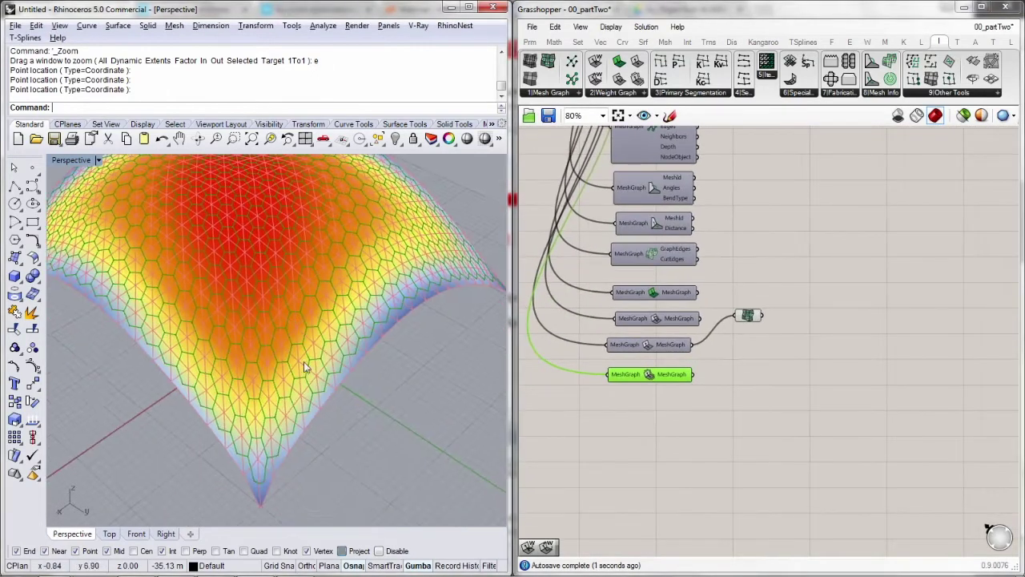
left_click_drag(730, 318, 678, 372)
middle_click(759, 210)
left_click(797, 241)
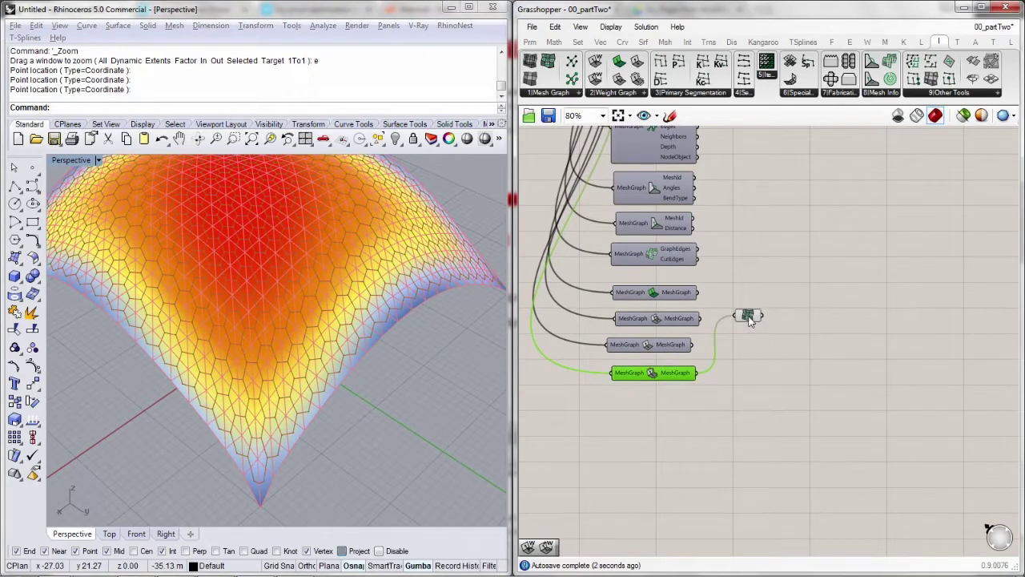
Move the weight-preview Mesh Graph parameter closer to the weight components and examine the face-size node weights across the shell
left_click_drag(750, 318, 744, 355)
right_click_drag(400, 417, 285, 376)
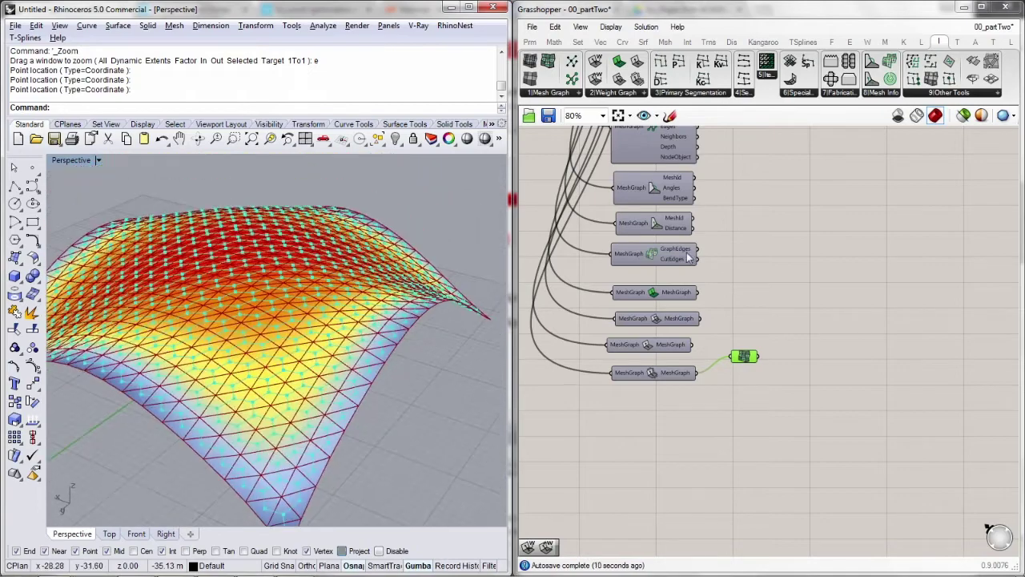
Move the four weight components down as a group, align them on a common centre, and delete the weight-preview Mesh Graph parameter
left_click_drag(704, 429, 656, 280)
left_click_drag(655, 293, 662, 351)
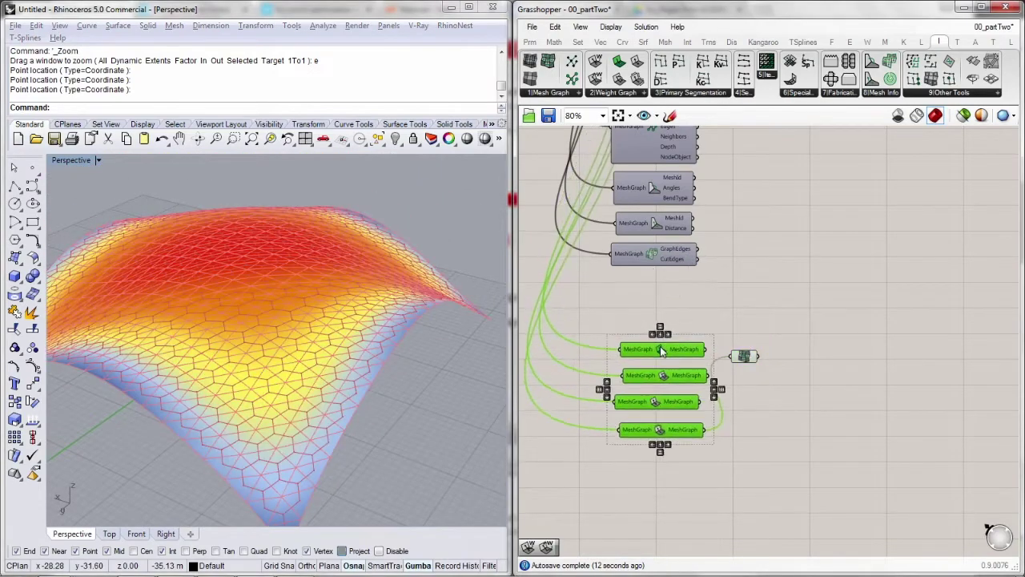
left_click(662, 334)
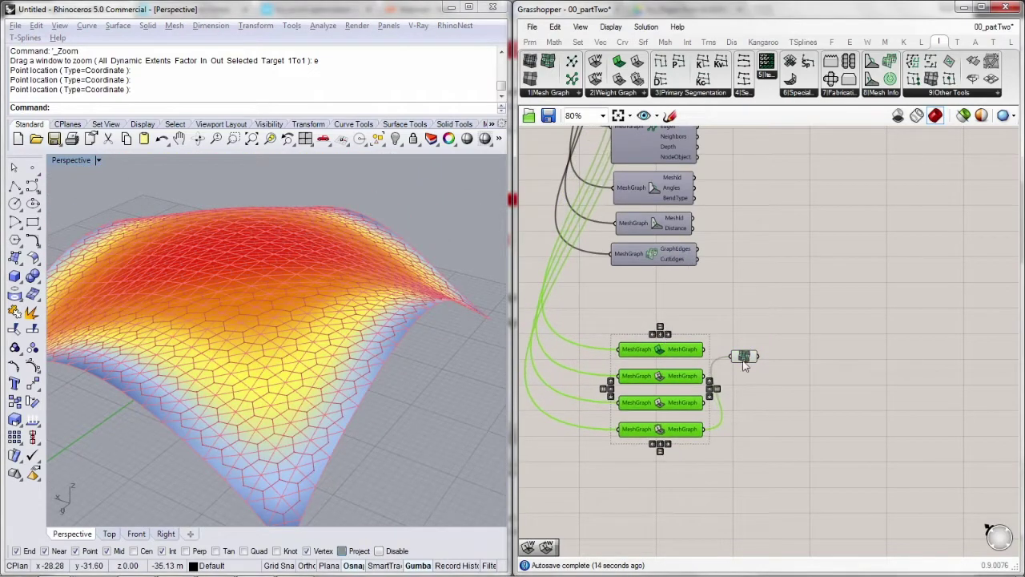
left_click_drag(744, 356, 770, 394)
key("Delete")
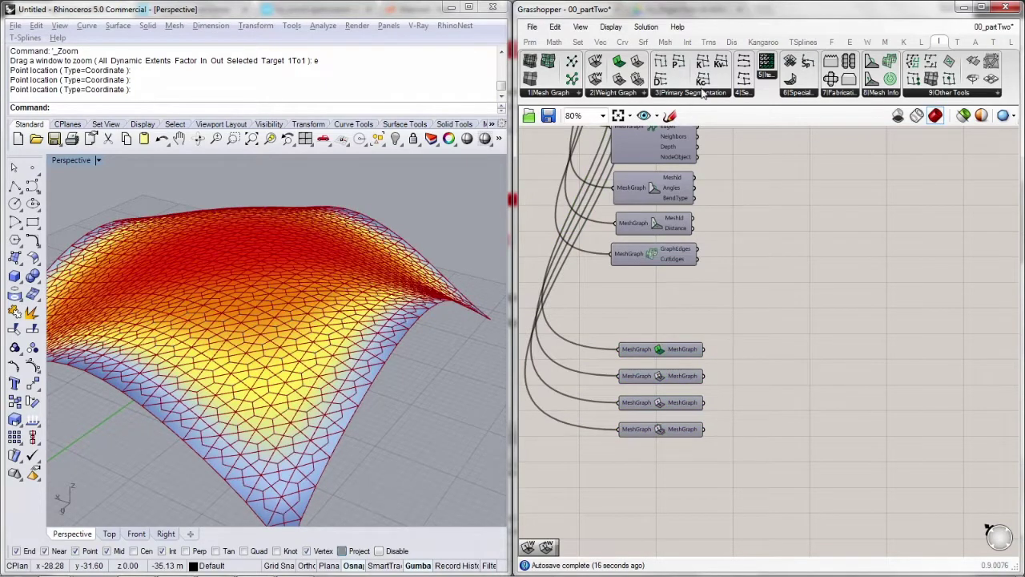
Add a Custom Edge Weight component below the column of four weight components
left_click(617, 94)
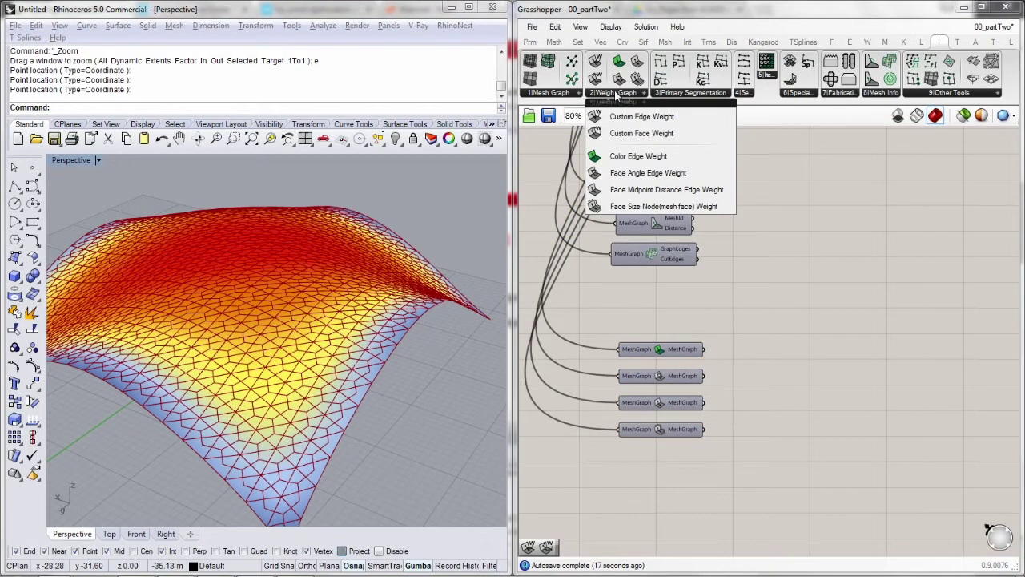
left_click(669, 116)
left_click(650, 500)
right_click_drag(650, 500, 708, 446)
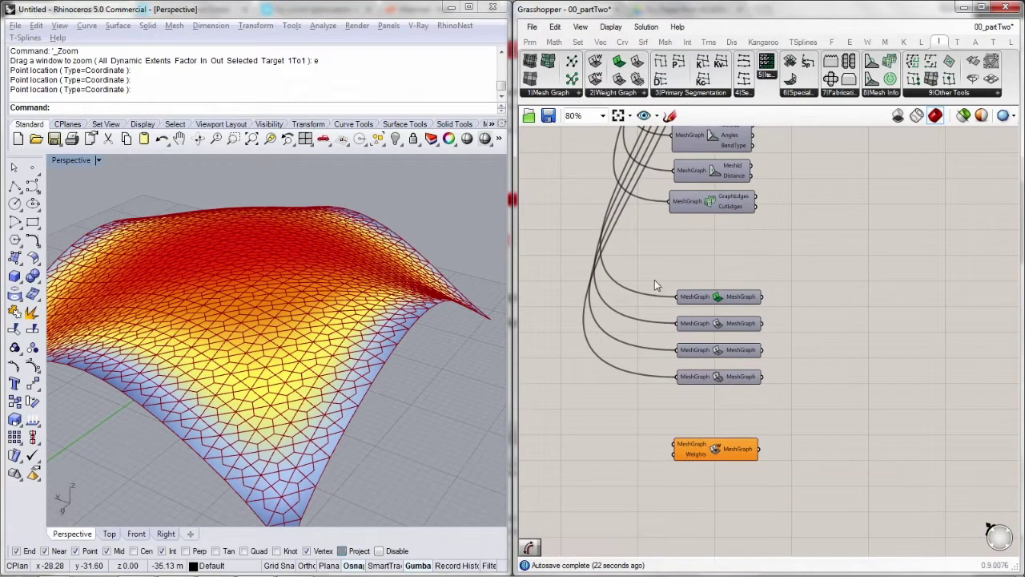
Add a Point parameter below the mesh parameter and set it to one point beside the shell in the Rhino viewport
right_click_drag(654, 280, 754, 368)
right_click_drag(629, 229, 663, 312)
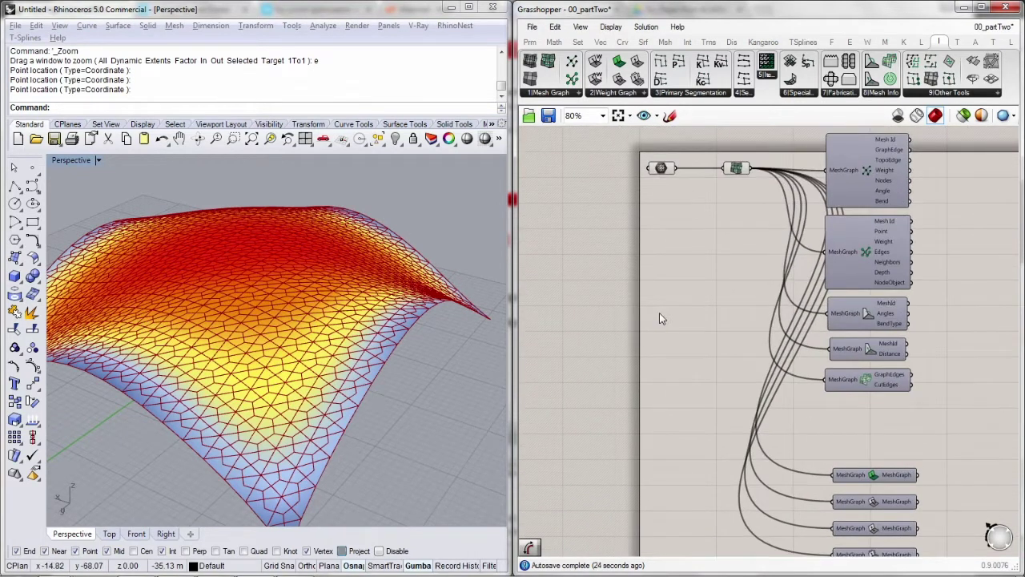
double_click(659, 313)
type("point")
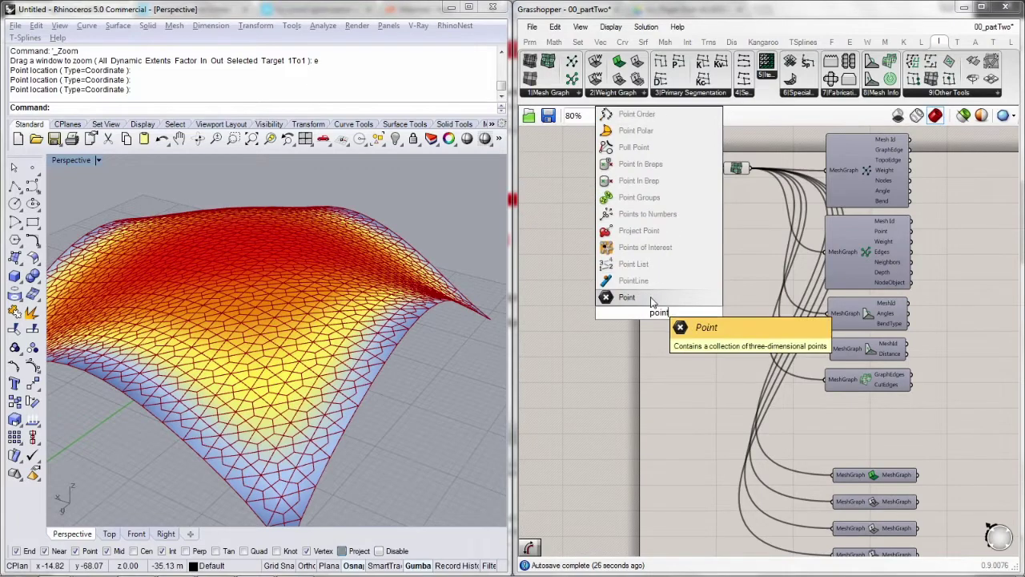
key("Return")
right_click(659, 314)
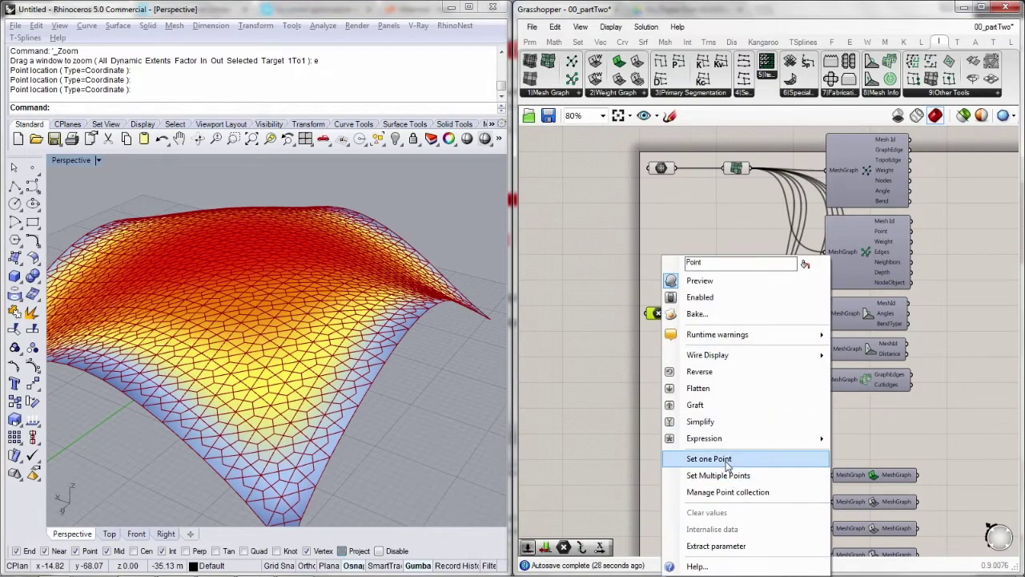
left_click(662, 457)
scroll(426, 359, "up", 5)
scroll(425, 359, "down", 5)
left_click(470, 361)
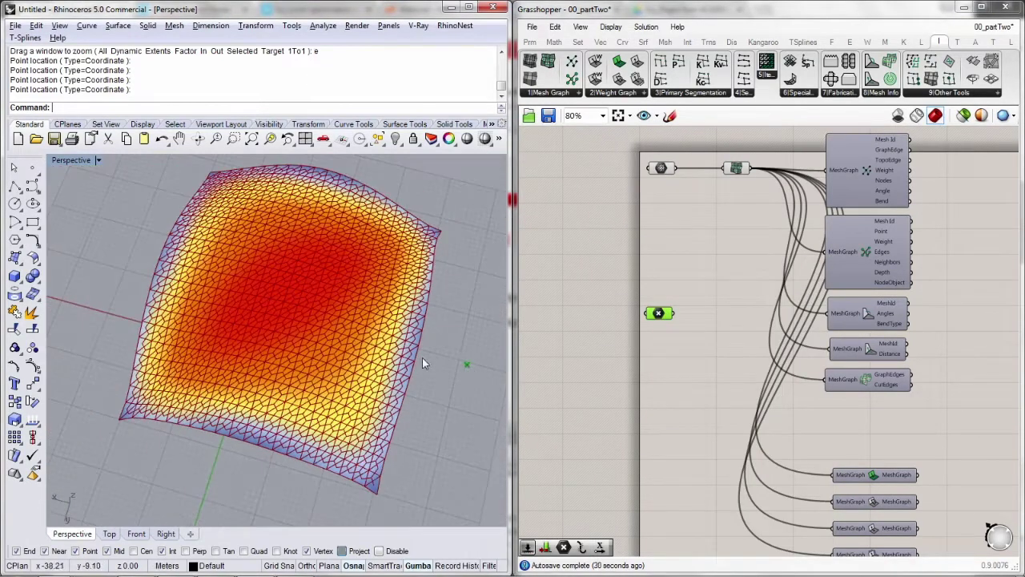
Move the referenced point closer to the shell's edge in the Rhino viewport and deselect its parameter
right_click_drag(424, 359, 399, 347)
left_click_drag(719, 249, 665, 339)
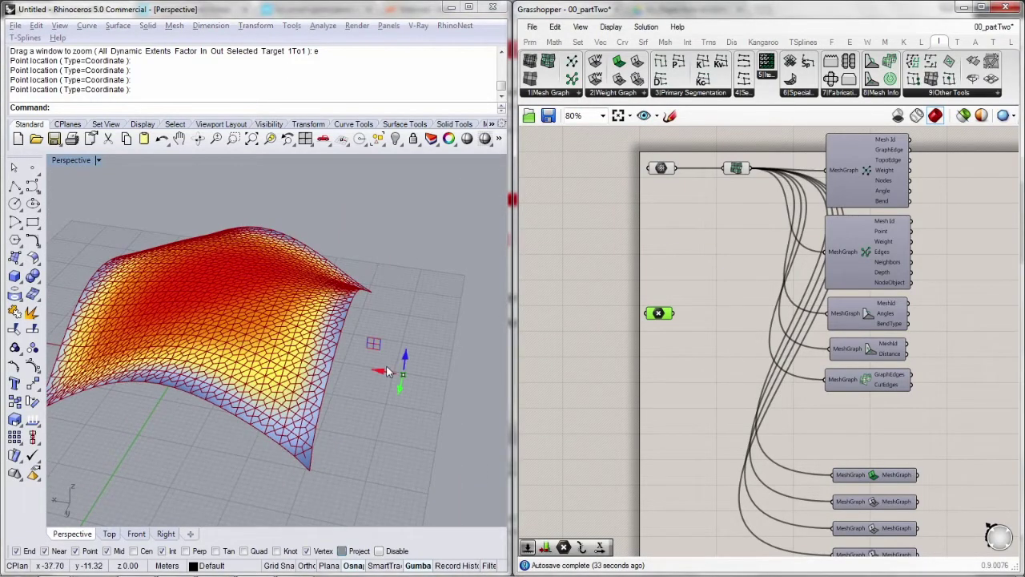
left_click_drag(386, 365, 335, 303)
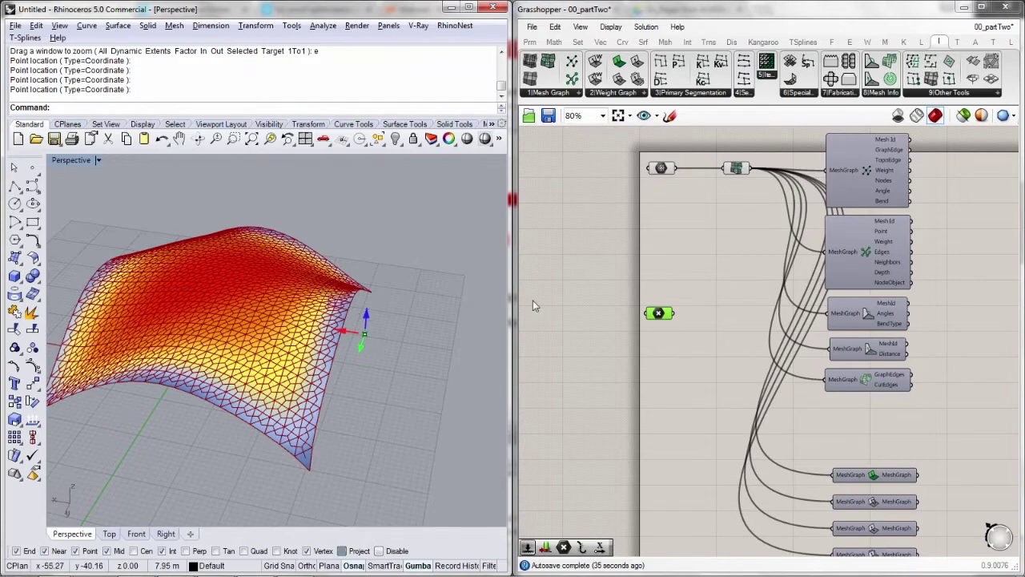
left_click(750, 321)
Connect the original Mesh Graph parameter to the MeshGraph input of the Custom Edge Weight component
right_click_drag(751, 321, 562, 149)
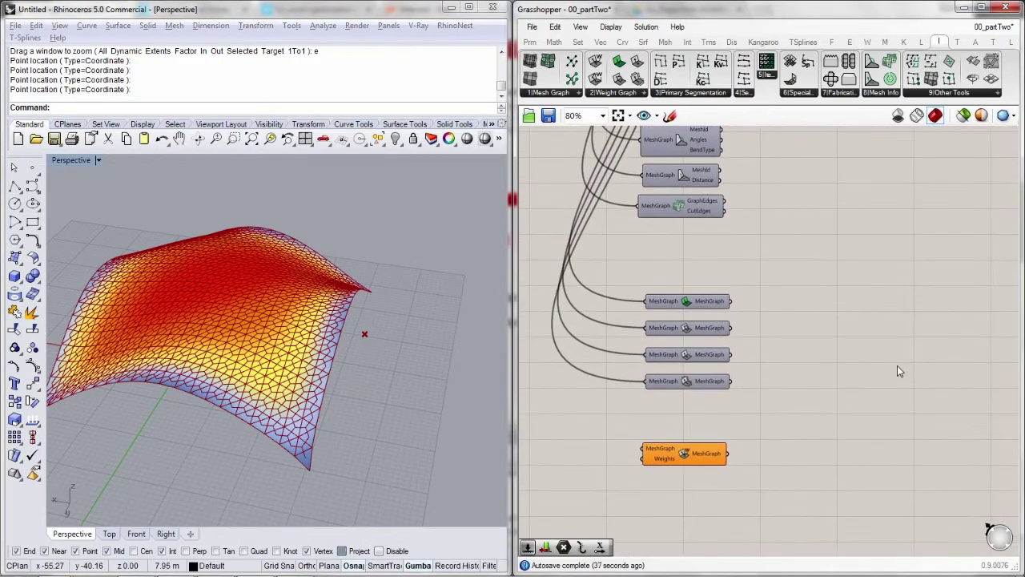
right_click_drag(594, 220, 640, 312)
right_click_drag(642, 176, 653, 286)
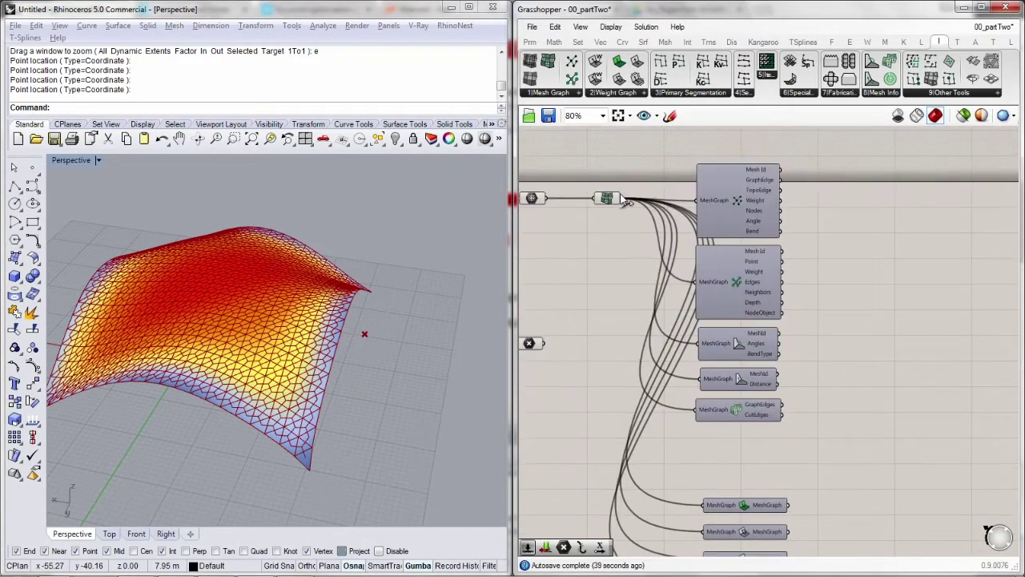
scroll(624, 186, "down", 4)
scroll(649, 348, "up", 2)
scroll(687, 383, "up", 3)
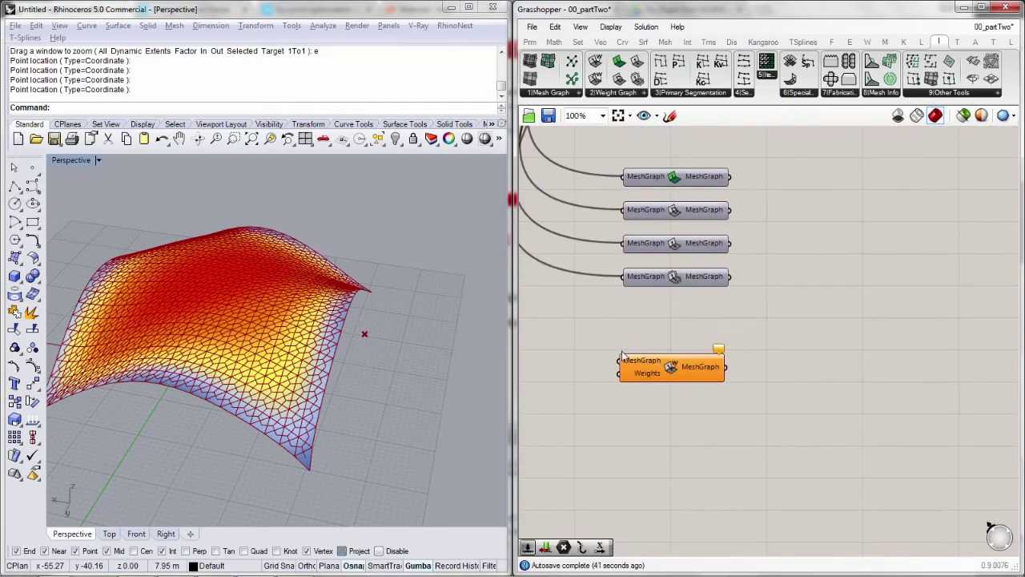
scroll(624, 357, "down", 4)
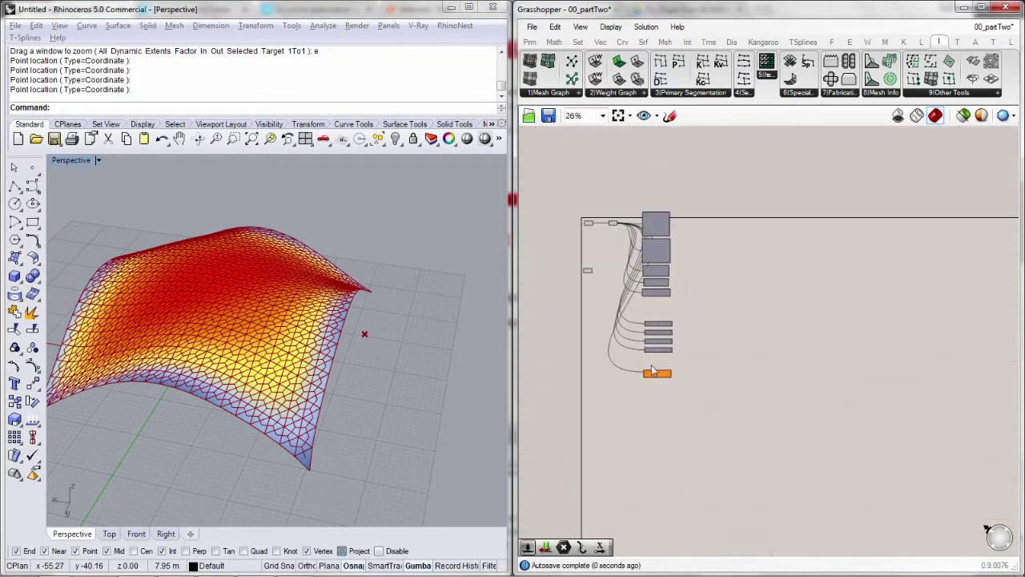
Move the Custom Edge Weight component out to the right of the weight component column, leaving room for its weight inputs
scroll(652, 368, "up", 3)
left_click_drag(653, 378, 776, 378)
scroll(620, 357, "up", 1)
right_click_drag(625, 350, 769, 419)
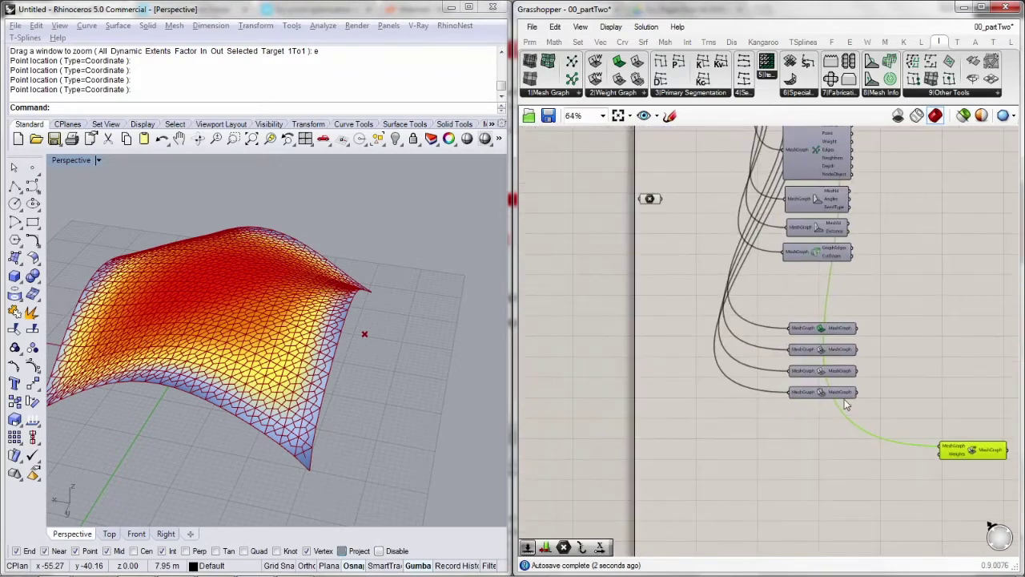
right_click_drag(970, 463, 881, 422)
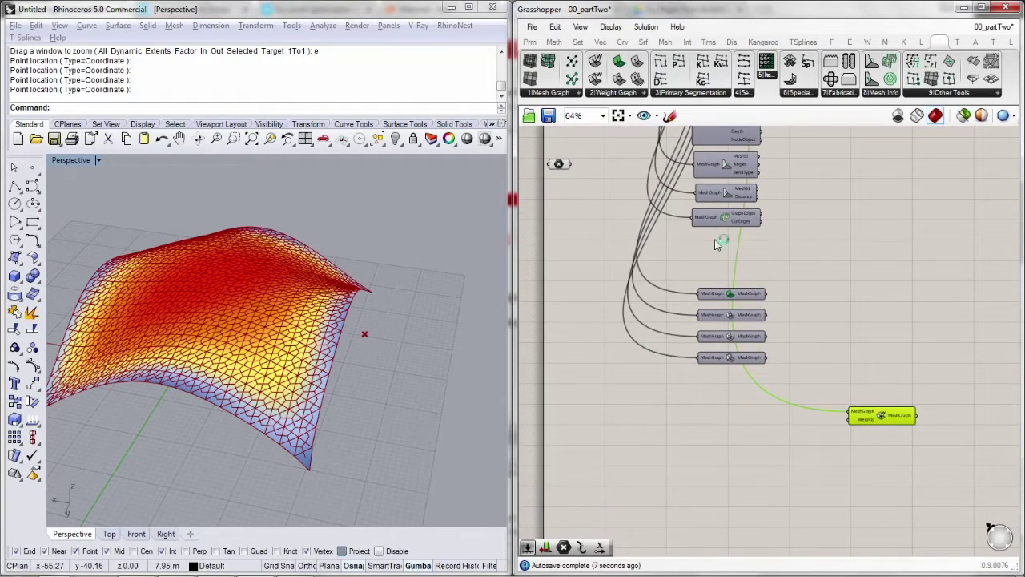
Add a Point On Curve component at 0.50 and feed it the GraphEdge output of the first graph info component
right_click_drag(741, 175, 693, 415)
scroll(712, 306, "up", 2)
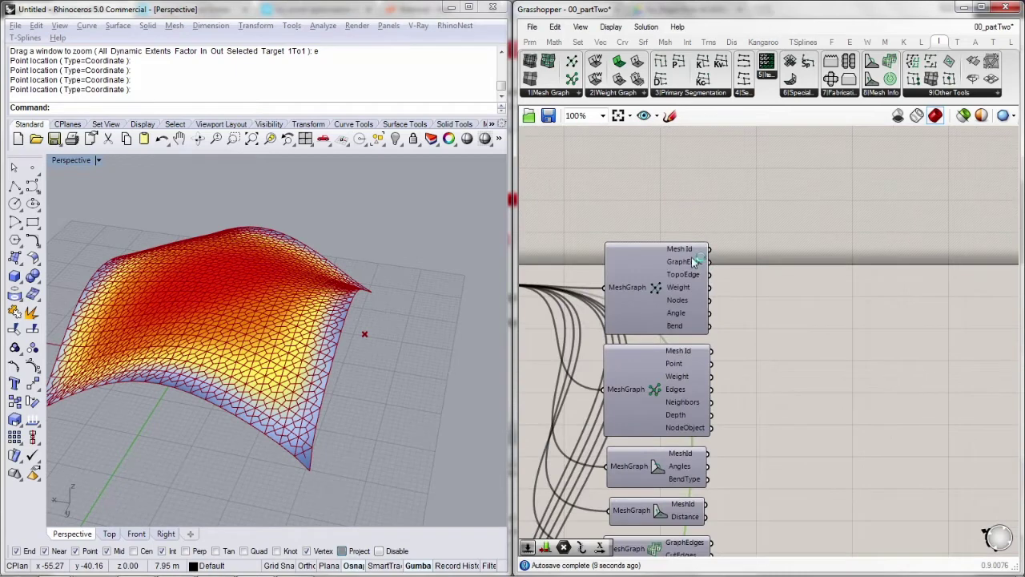
mouse_move(694, 263)
double_click(765, 299)
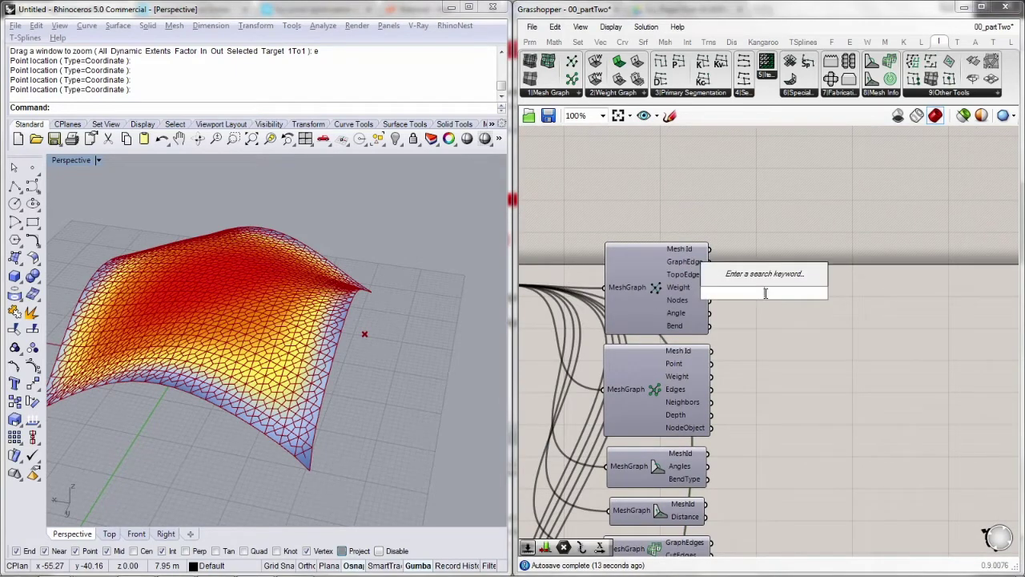
type("Point on")
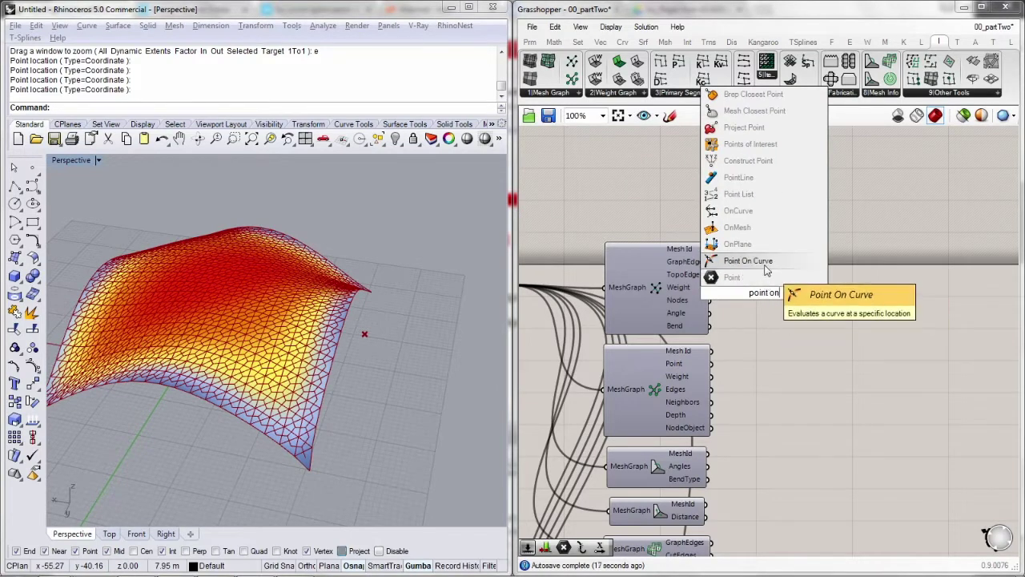
left_click(729, 260)
left_click_drag(709, 262, 765, 266)
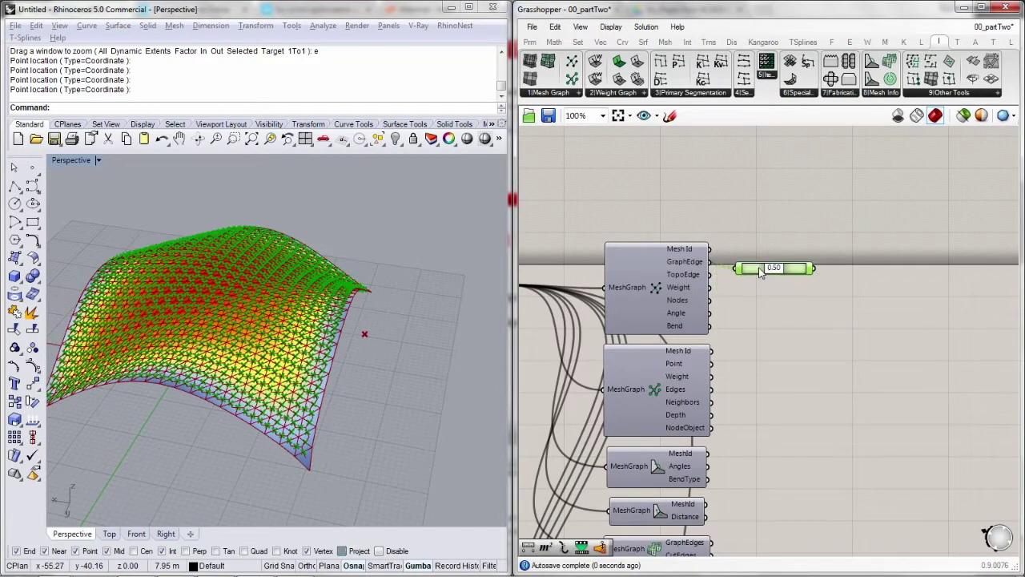
Add a Distance component with Point On Curve wired to Point A and the Point parameter wired to Point B
left_click(801, 320)
double_click(799, 317)
type("dist")
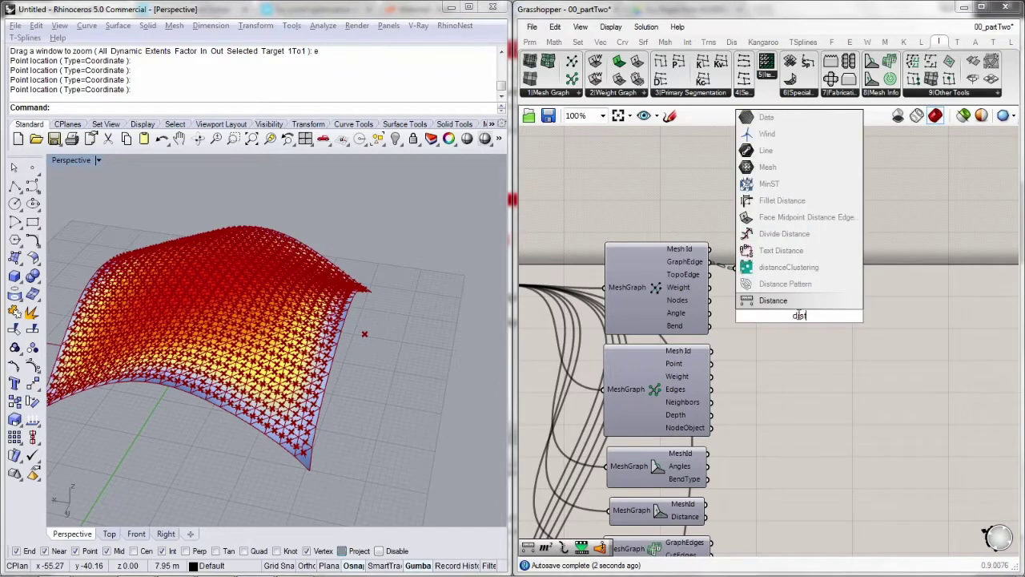
left_click(798, 303)
left_click_drag(792, 318, 878, 277)
left_click_drag(812, 268, 577, 401)
scroll(843, 276, "down", 2)
scroll(831, 249, "up", 2)
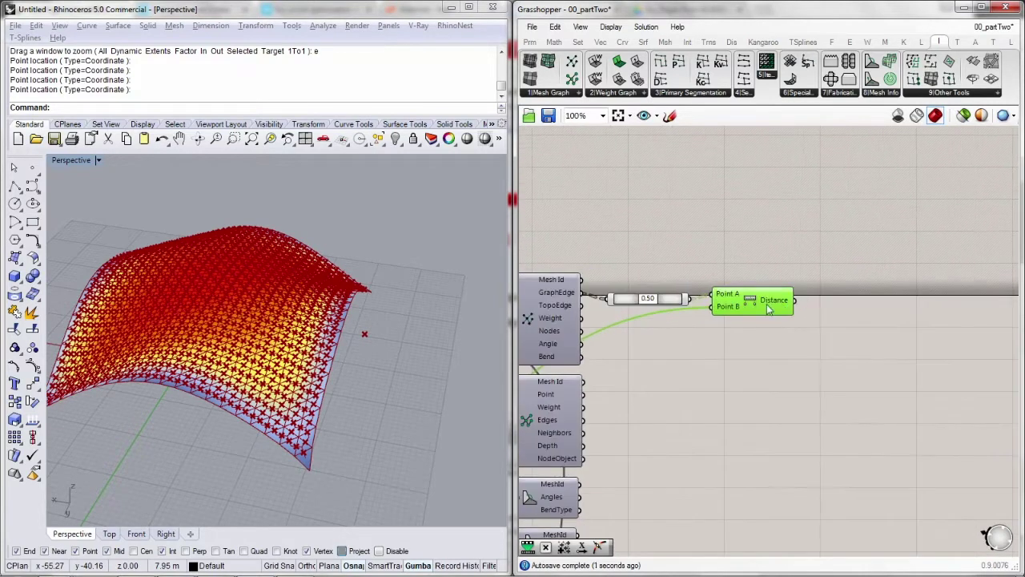
Flatten the Distance component's output and shift it slightly together with the Point On Curve component
right_click(767, 304)
right_click_drag(793, 270, 763, 242)
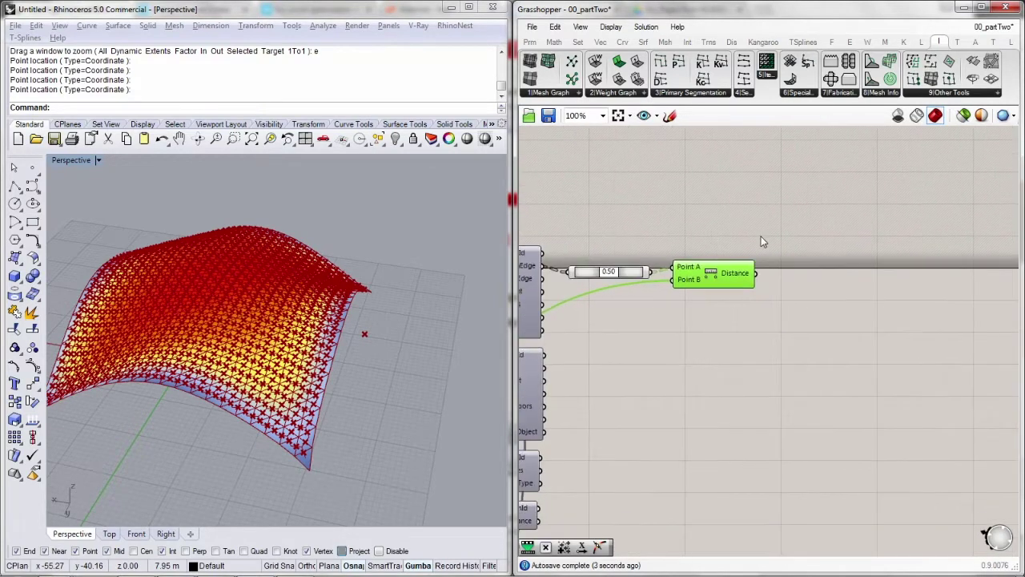
left_click_drag(751, 214, 623, 297)
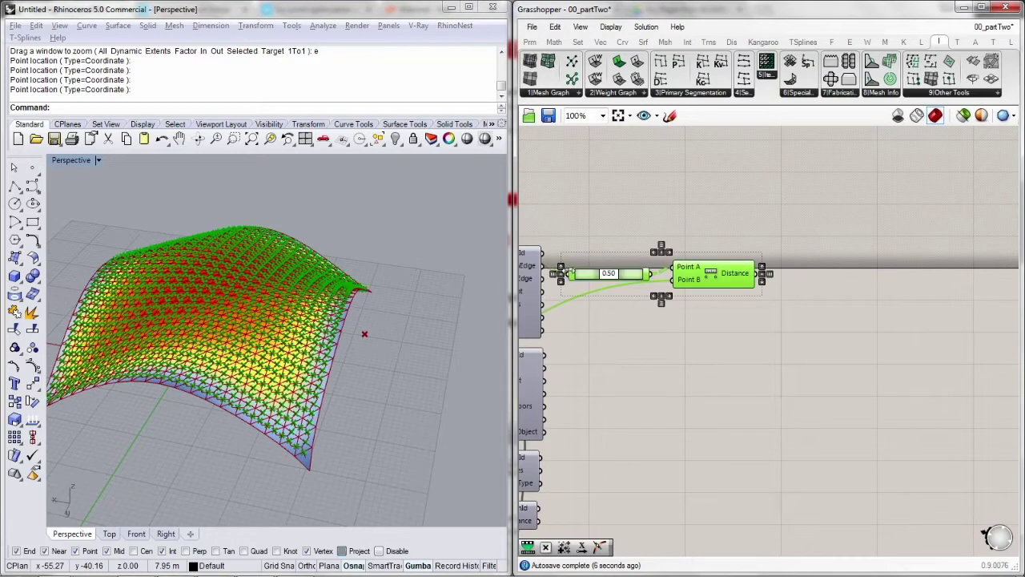
right_click_drag(760, 186, 740, 170)
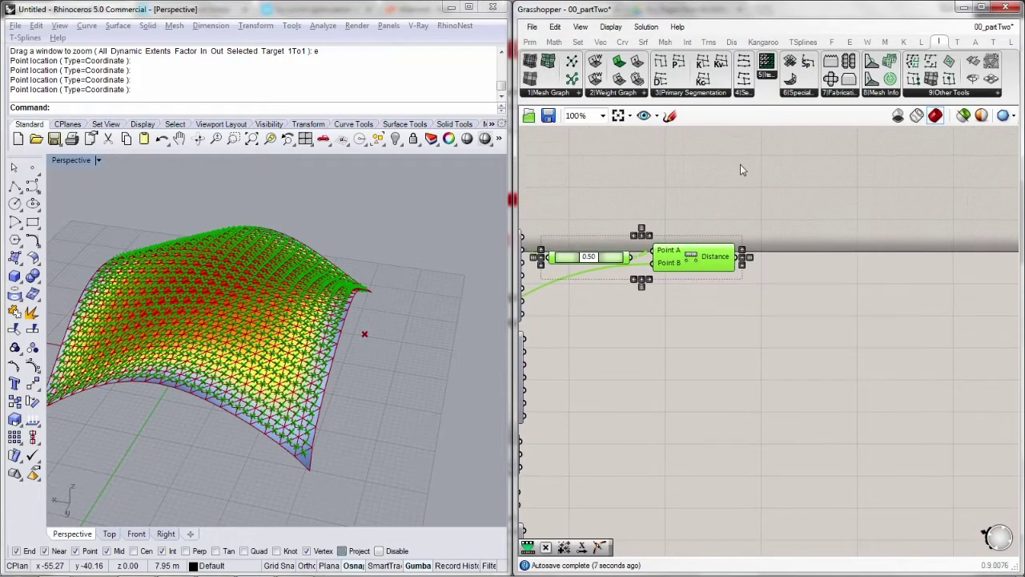
right_click(714, 256)
left_click(749, 293)
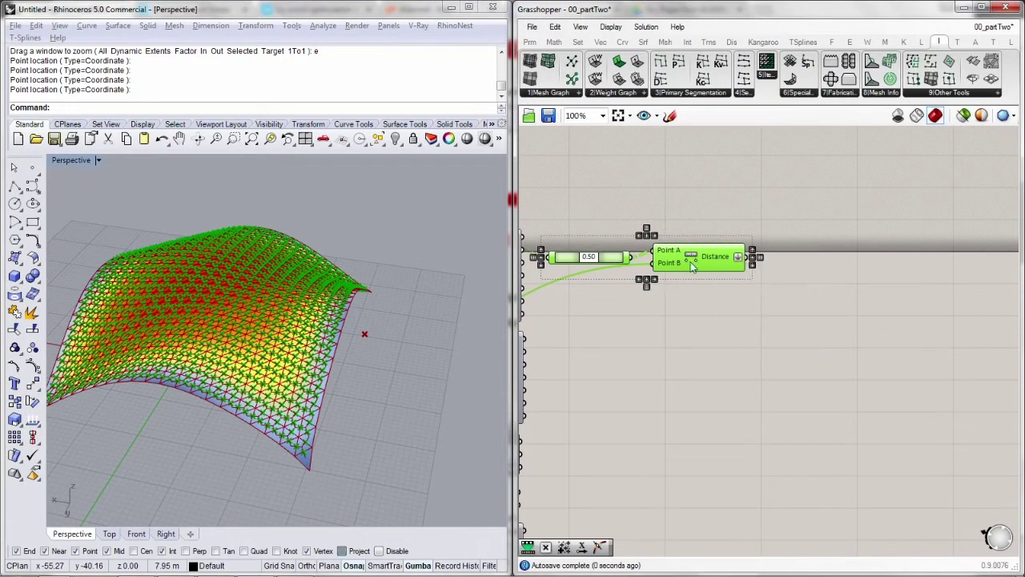
left_click_drag(705, 258, 711, 253)
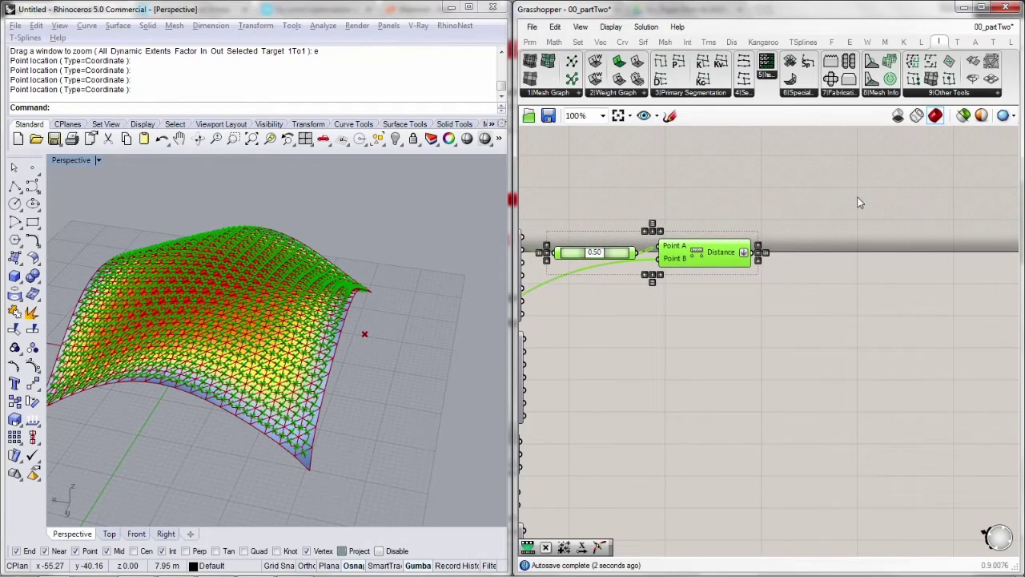
Check the Distance output values, add a Remap Numbers component and feed the distances into its Value input
double_click(830, 196)
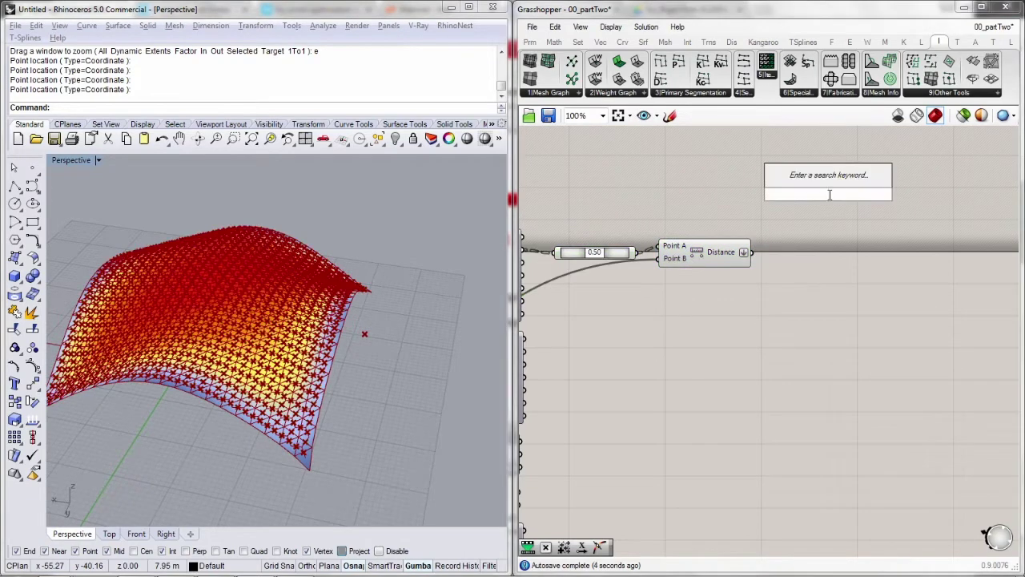
mouse_move(731, 259)
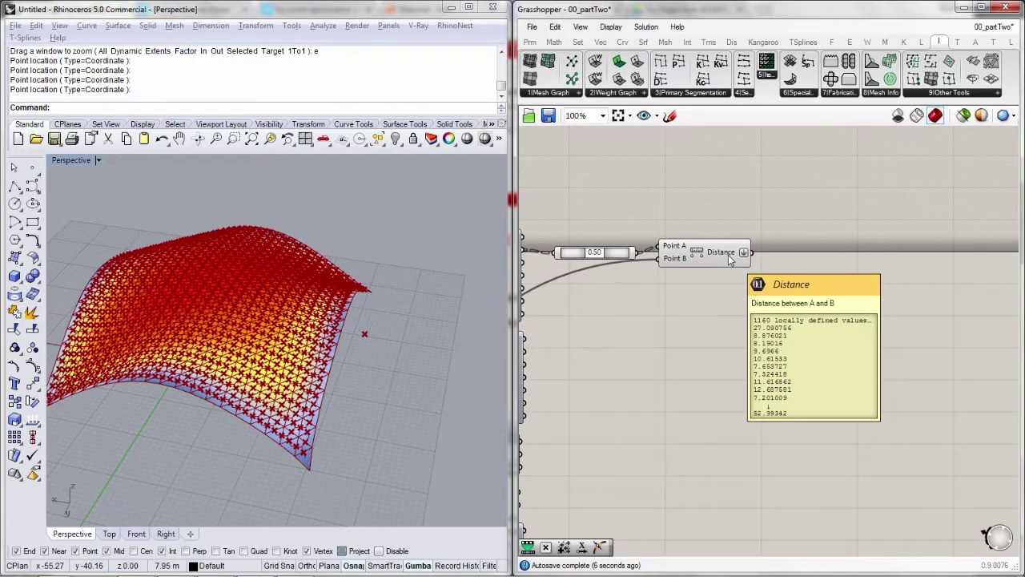
double_click(764, 210)
type("rea")
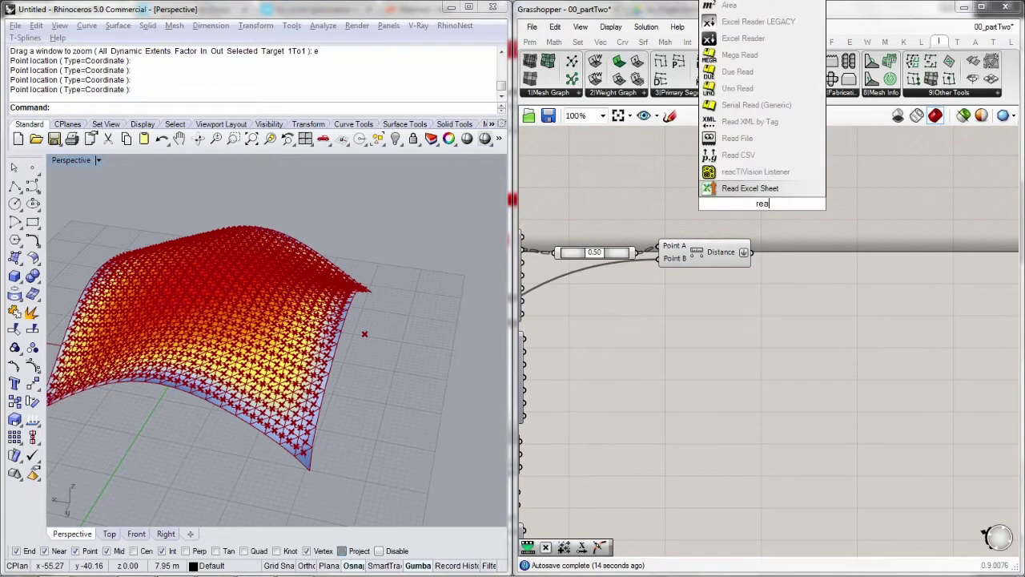
key("BackSpace")
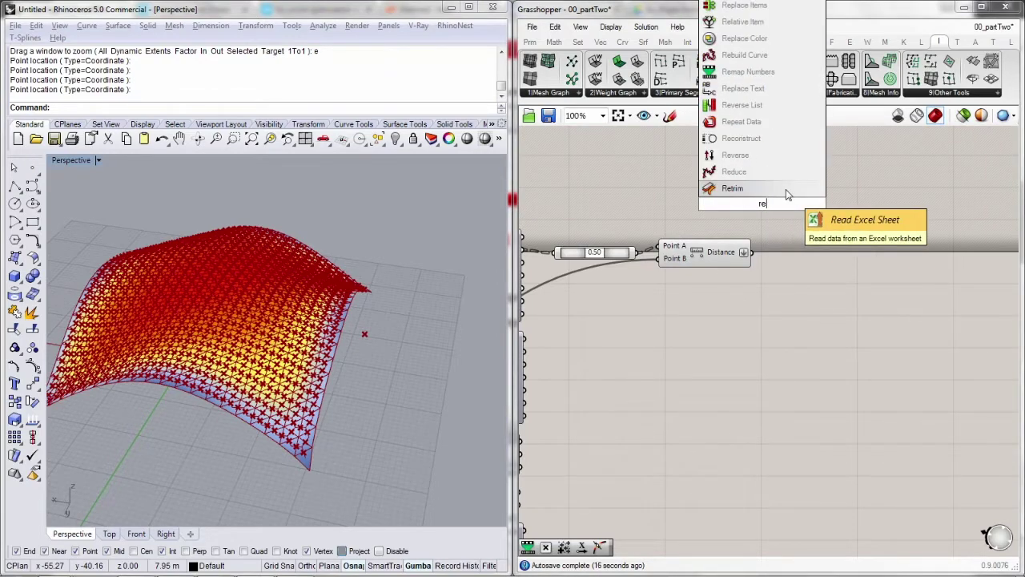
type("map")
key("Return")
left_click_drag(773, 209, 747, 253)
Add a Bounds component below the Distance component
double_click(746, 296)
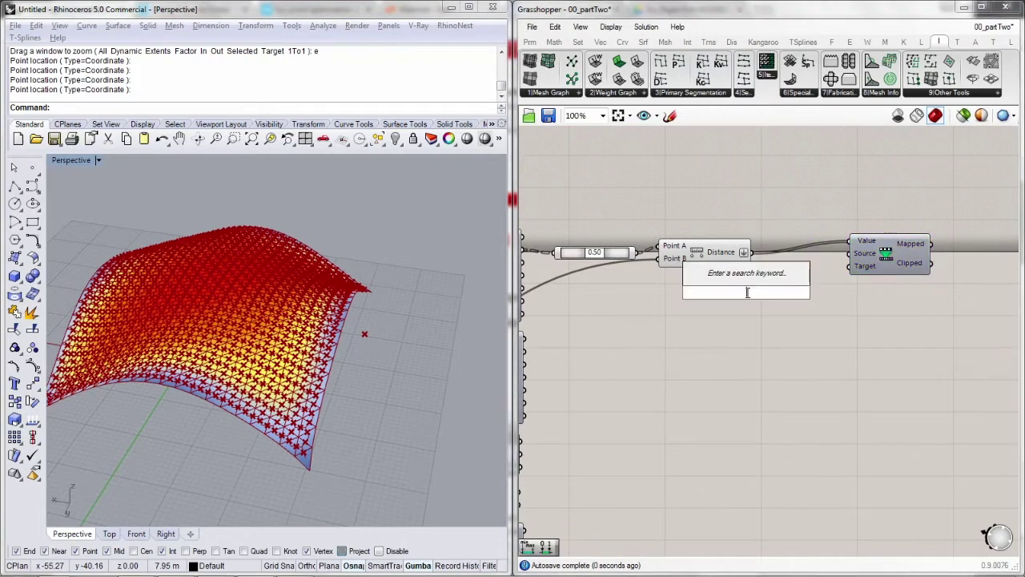
type("bou")
left_click(737, 232)
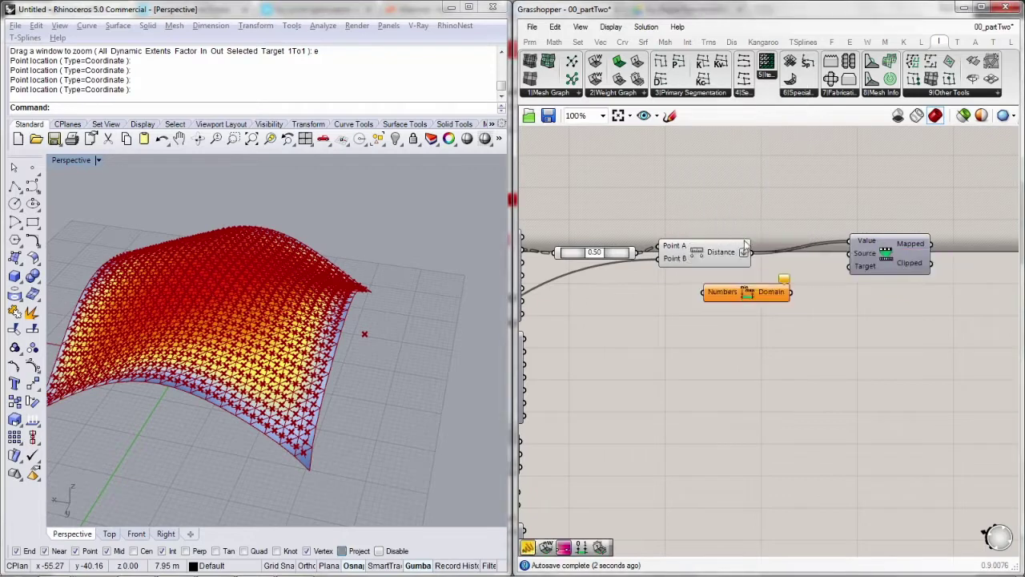
Place the Bounds component between Distance and Remap Numbers, wiring the distances into Numbers and Domain into Source
left_click_drag(735, 269, 807, 255)
right_click_drag(808, 255, 754, 270)
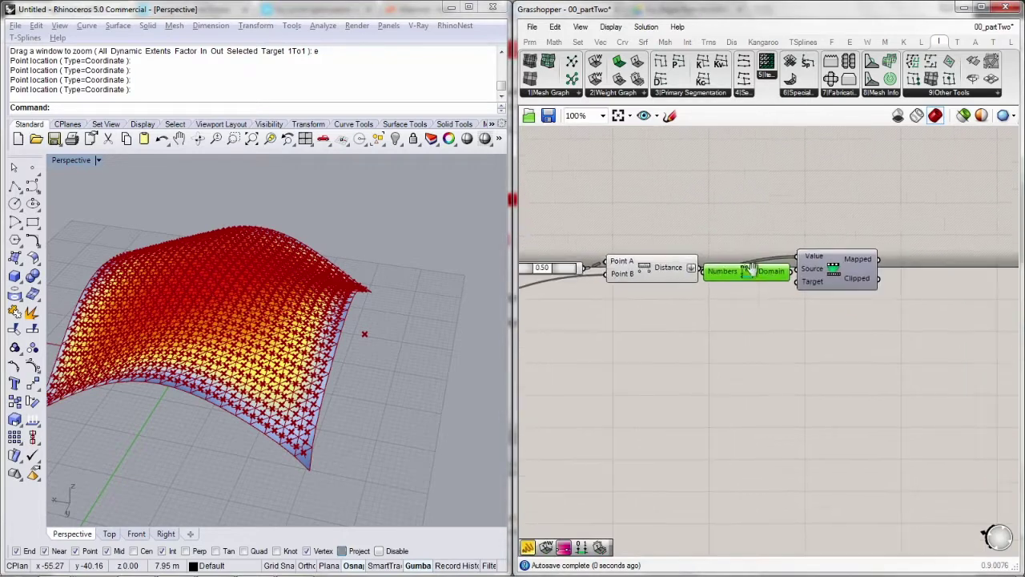
left_click_drag(838, 266, 856, 265)
left_click_drag(795, 276, 802, 280)
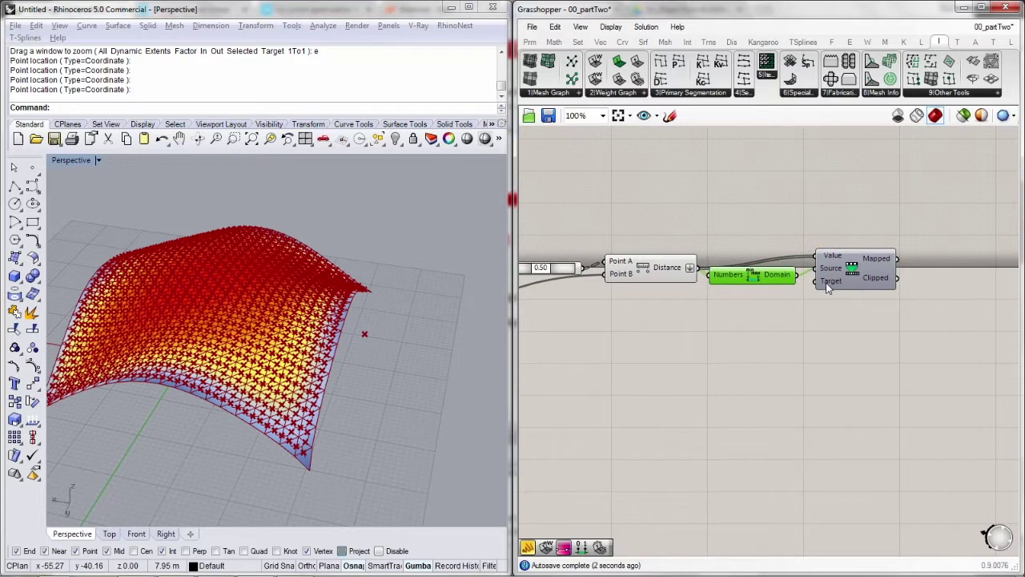
mouse_move(826, 282)
scroll(826, 282, "down", 5)
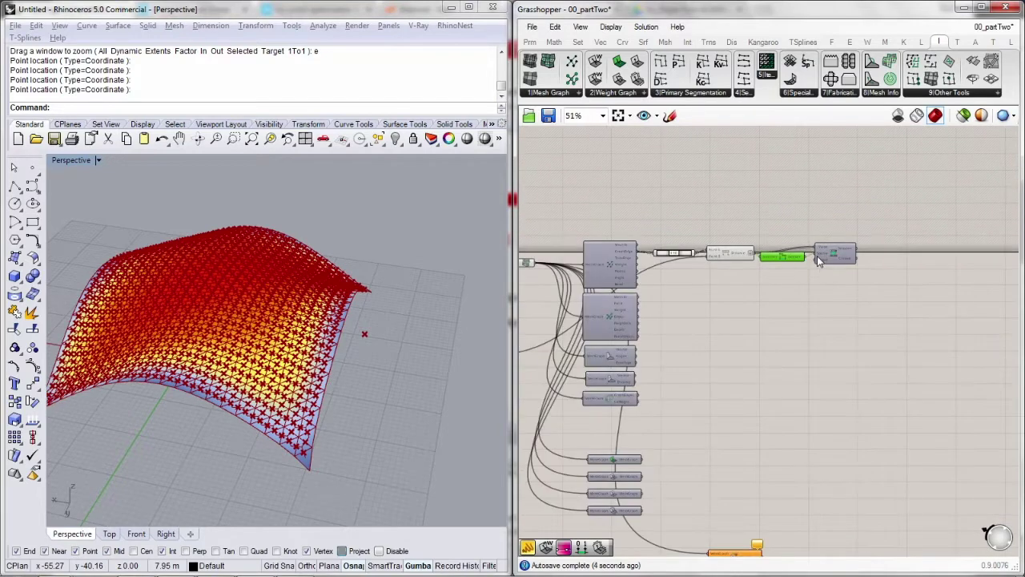
Move the distance remapping chain down in front of the Custom Edge Weight component and wire Mapped into its Weights input
scroll(856, 222, "up", 2)
left_click_drag(886, 219, 622, 271)
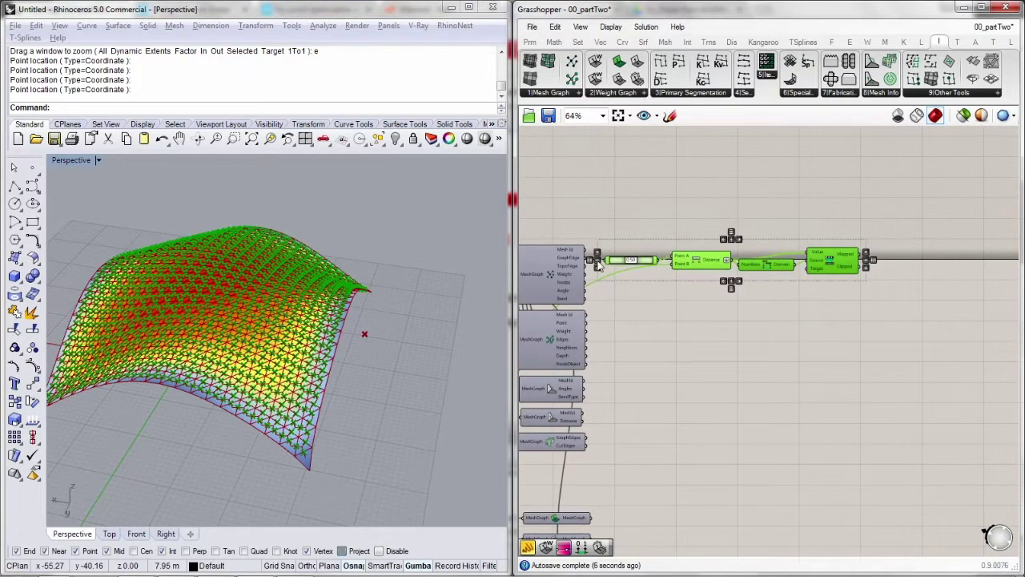
left_click(596, 265)
left_click_drag(682, 261, 590, 405)
scroll(723, 194, "down", 3)
scroll(646, 430, "up", 4)
scroll(724, 408, "up", 3)
left_click(826, 350)
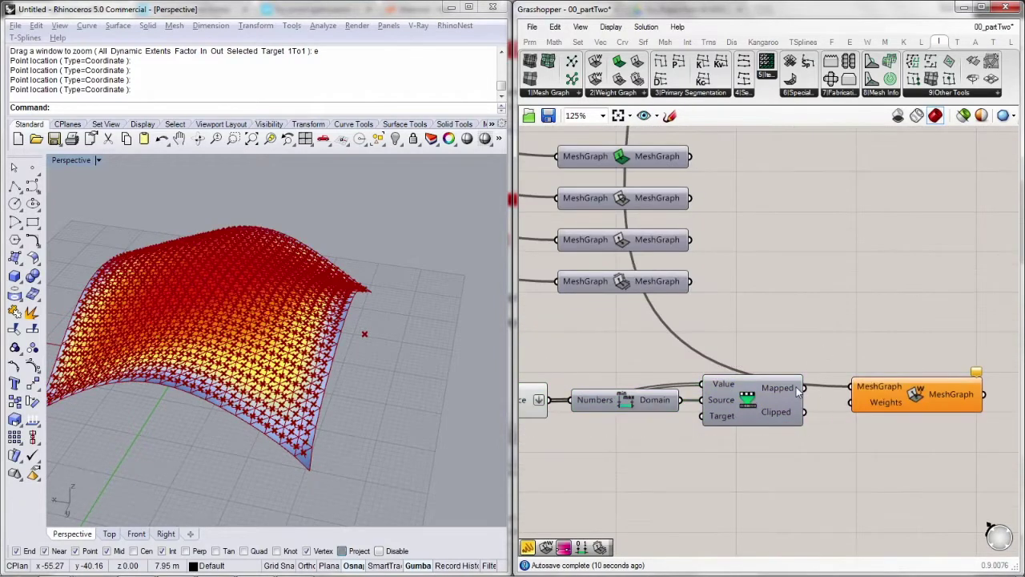
mouse_move(796, 387)
scroll(785, 369, "down", 5)
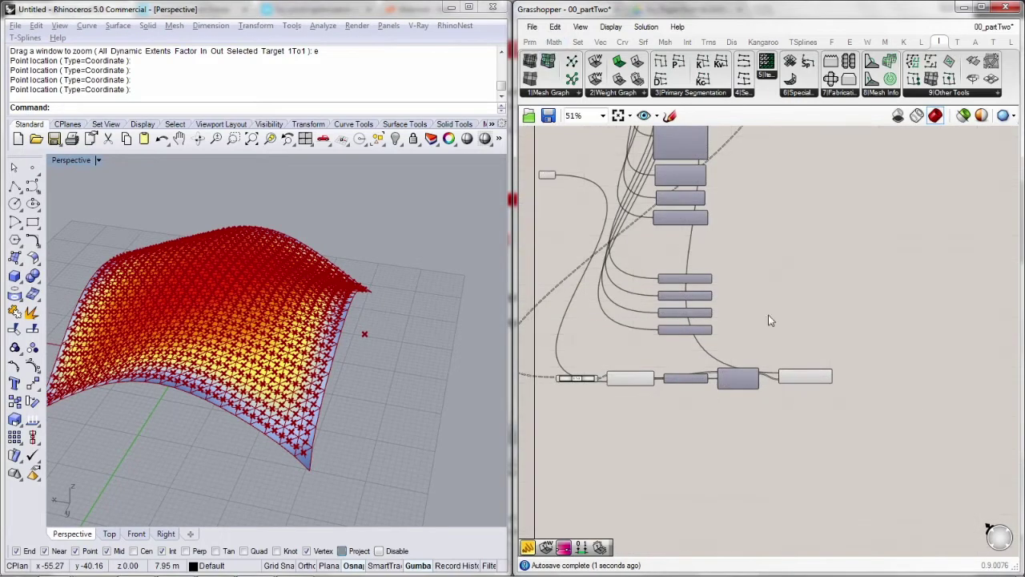
Add a Mesh Graph parameter fed by the Custom Edge Weight output and set it to Weight Enhanced preview
left_click_drag(549, 63, 871, 374)
scroll(871, 374, "up", 2)
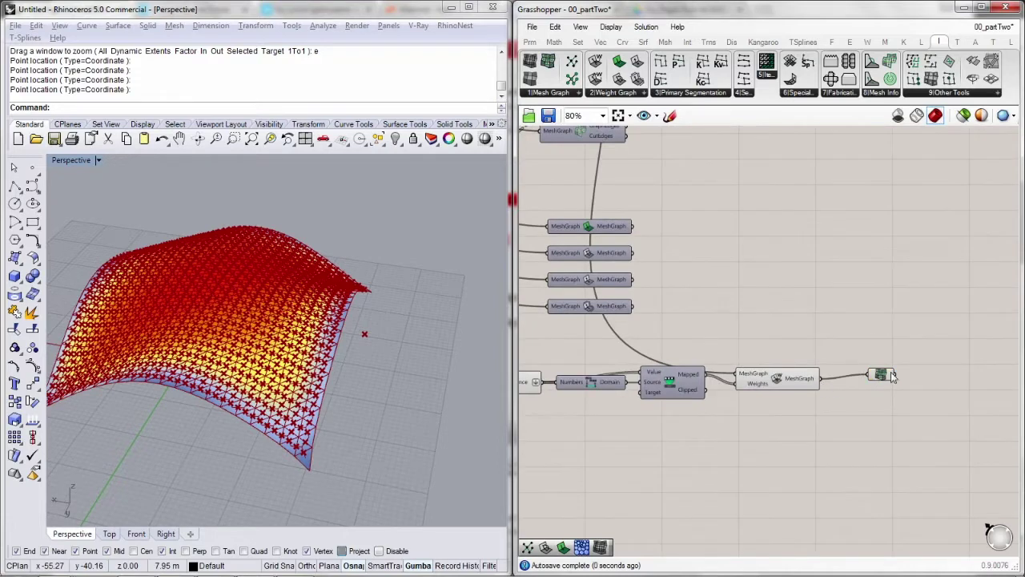
right_click(882, 374)
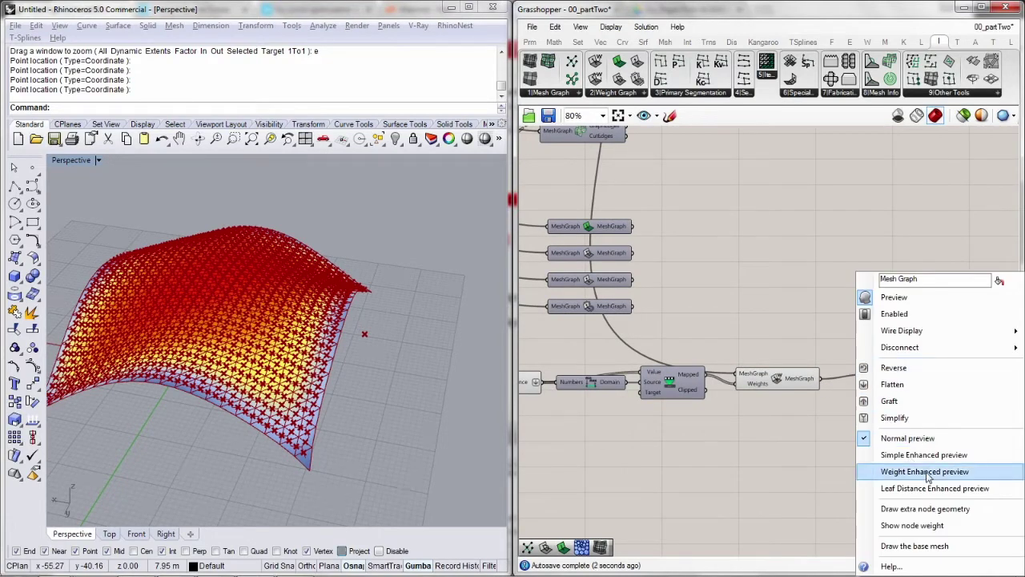
left_click(926, 473)
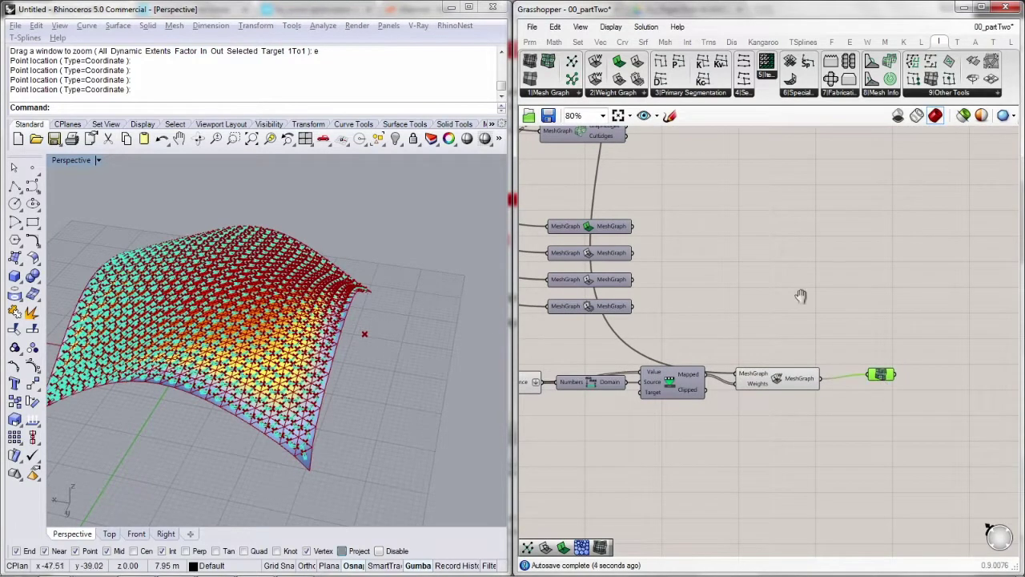
Turn off the preview of the edge weight chain and view the weighted graph on the shell from another angle
scroll(874, 439, "down", 1)
left_click_drag(910, 437, 545, 341)
right_click(897, 226)
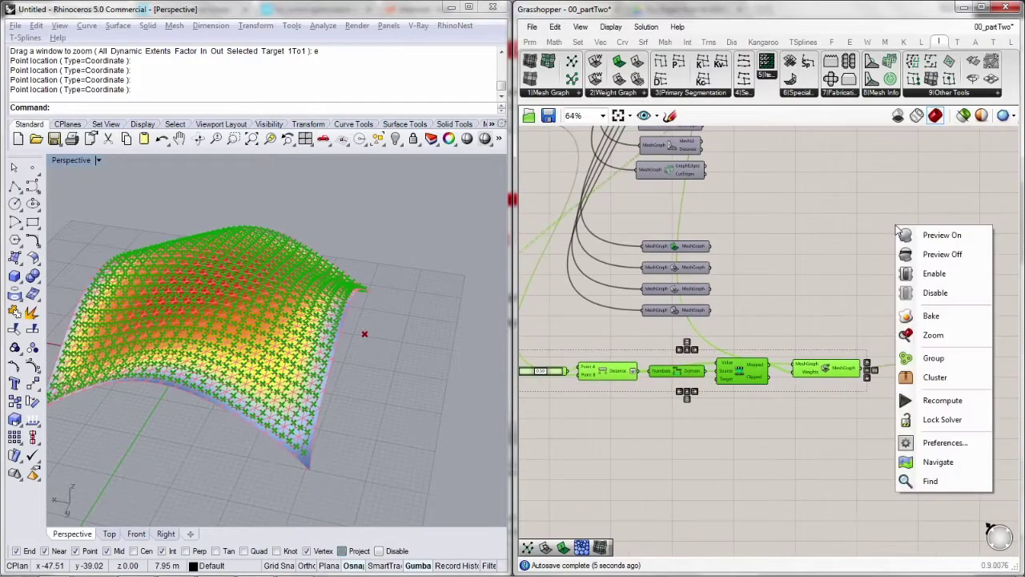
left_click(931, 254)
left_click_drag(962, 280, 911, 376)
right_click_drag(264, 377, 403, 382)
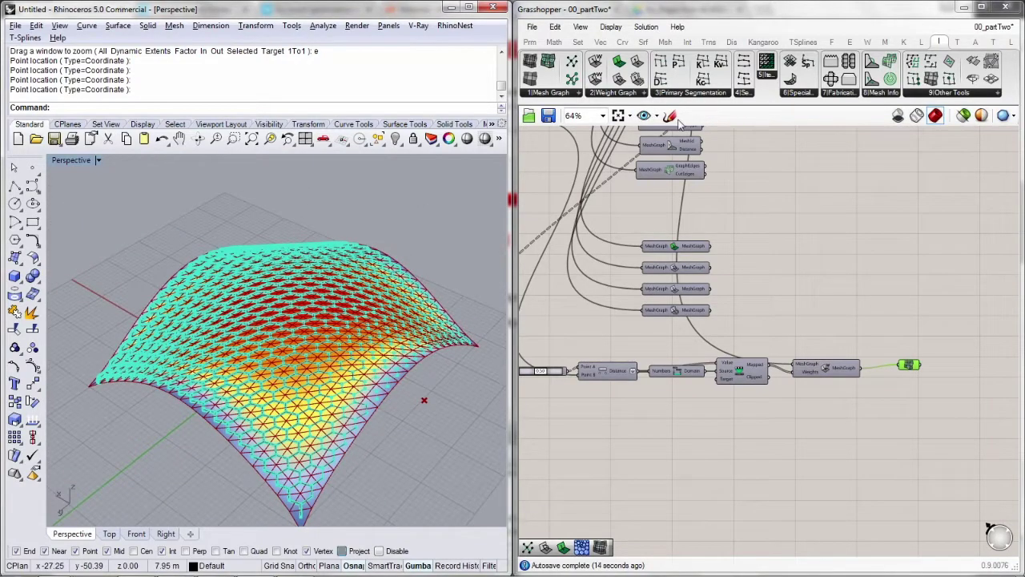
Add a Custom Face Weight component below the edge weight chain
left_click(630, 94)
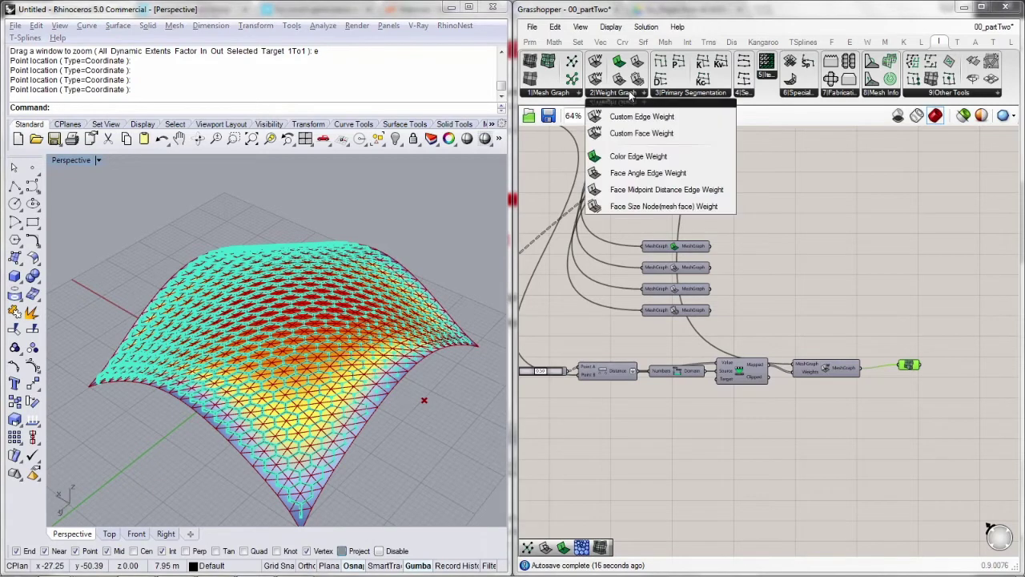
left_click(678, 136)
left_click(825, 422)
right_click_drag(791, 404, 891, 387)
right_click_drag(796, 218, 751, 399)
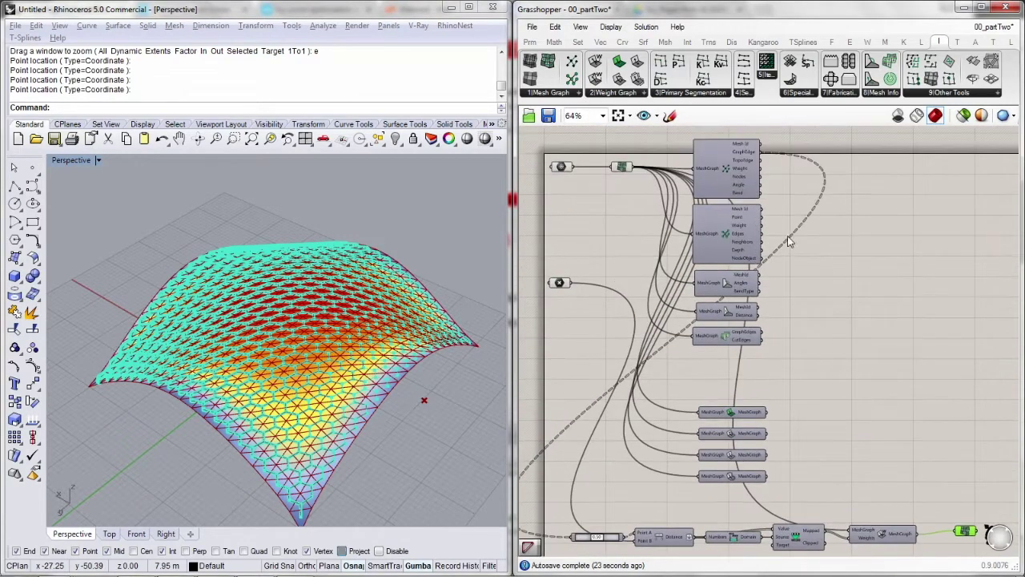
left_click(889, 276)
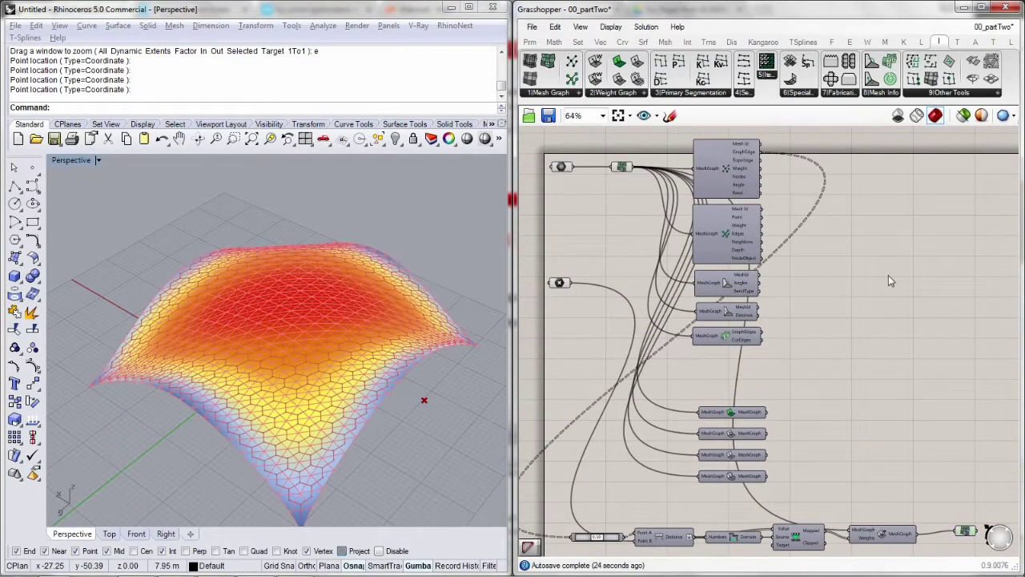
Add a Face Boundaries component and feed it the shell mesh parameter
double_click(823, 224)
type("face b")
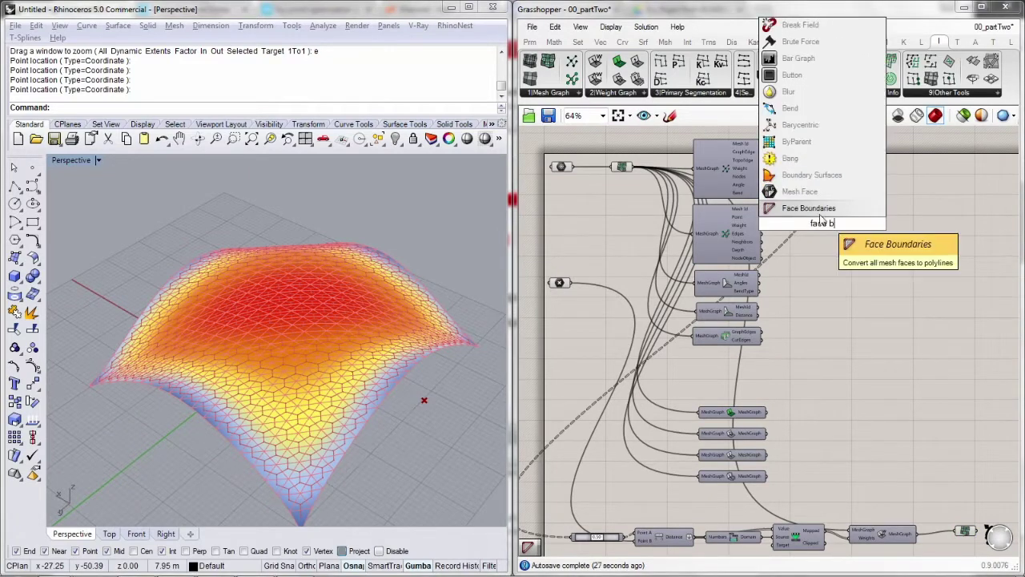
key("Return")
left_click_drag(574, 167, 819, 203)
scroll(735, 216, "up", 3)
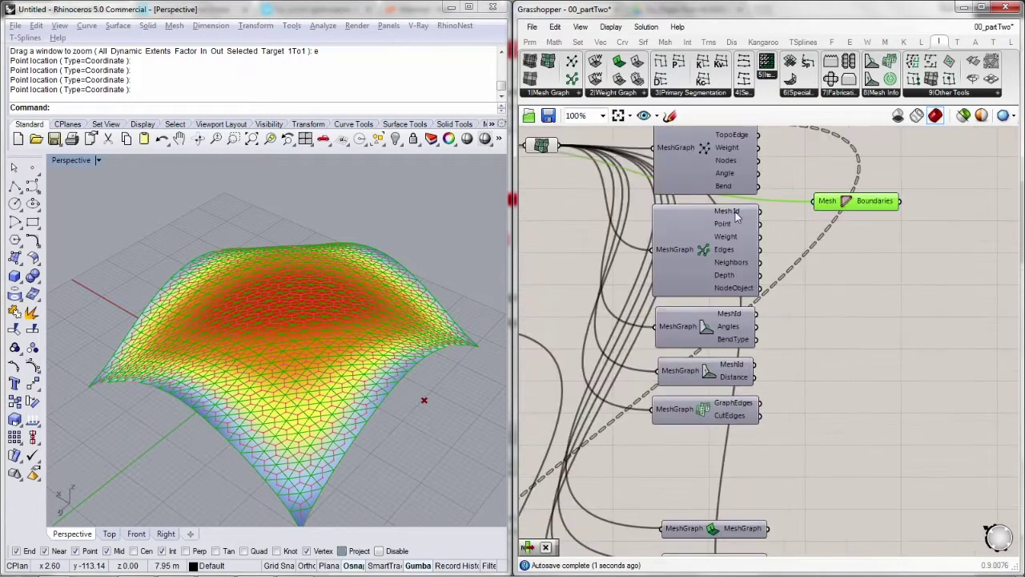
Add a List Item component with Boundaries wired to List and the node component's Mesh Id wired to Index
mouse_move(736, 216)
right_click_drag(848, 238, 769, 264)
left_click(779, 269)
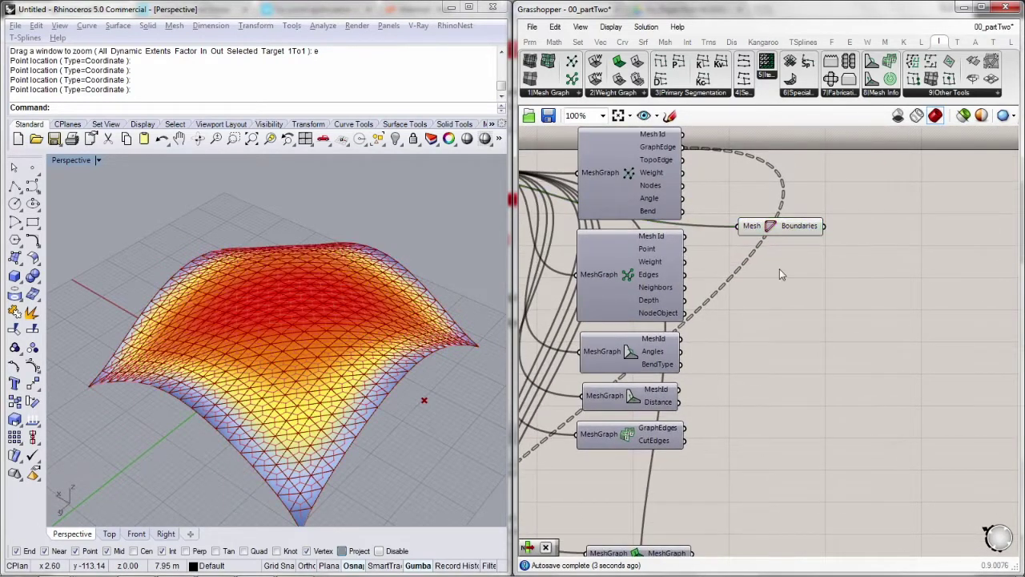
double_click(779, 268)
type("list")
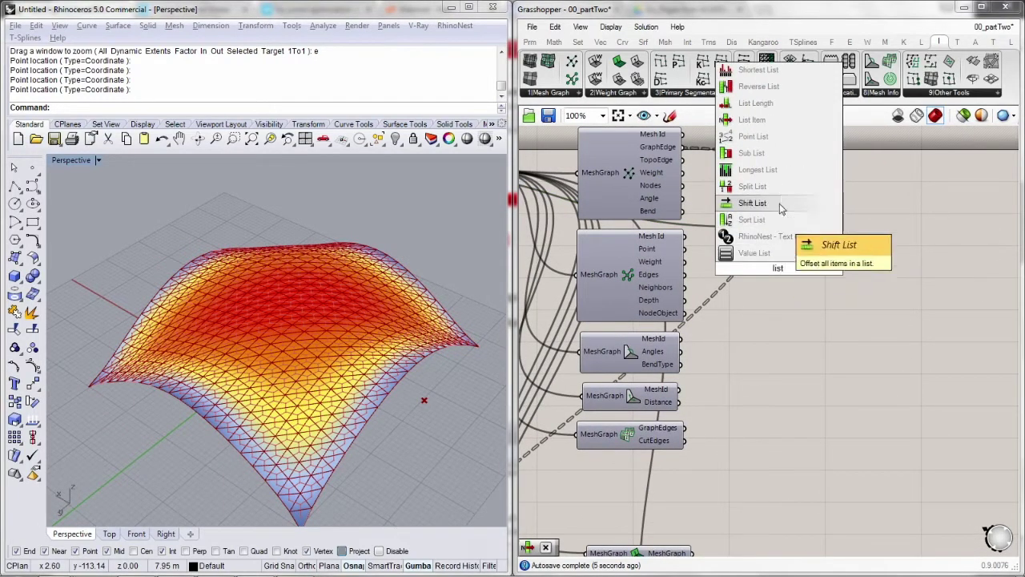
left_click(796, 120)
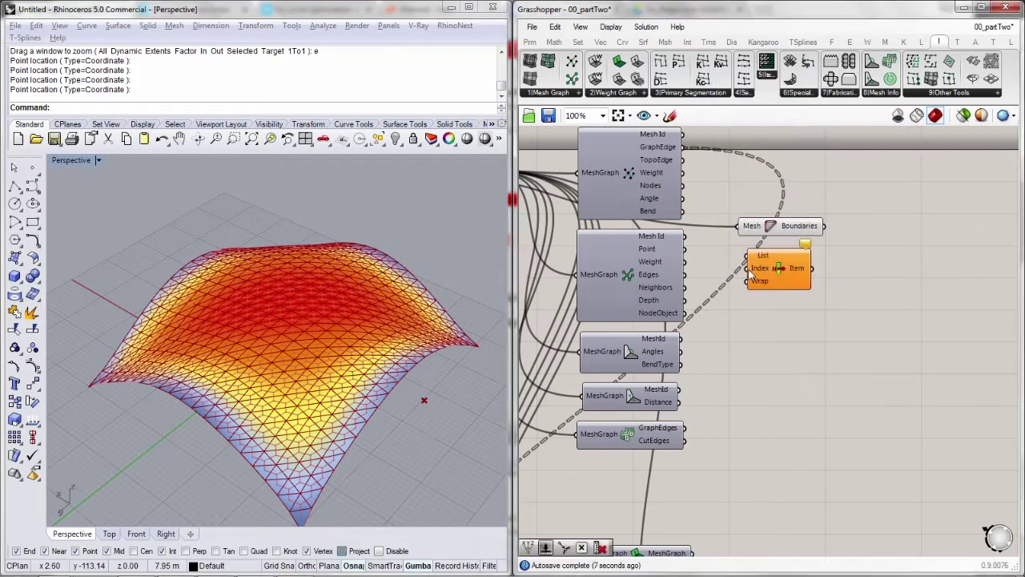
left_click_drag(783, 265, 879, 261)
mouse_move(671, 244)
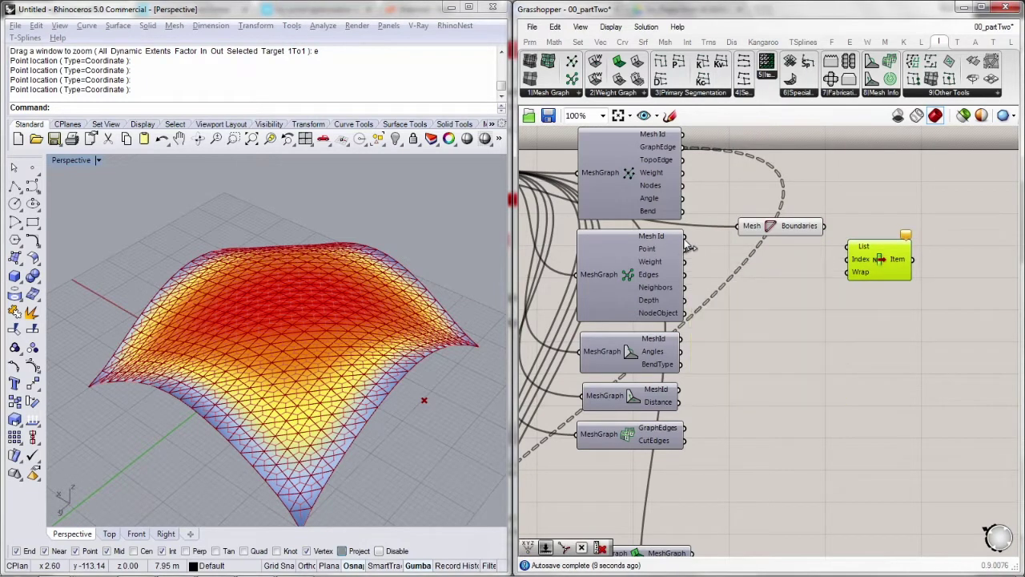
mouse_move(685, 238)
left_mouse_down()
mouse_move(801, 249)
mouse_move(804, 233)
mouse_move(848, 246)
mouse_move(681, 271)
mouse_move(671, 248)
mouse_move(685, 237)
left_mouse_up()
left_click_drag(889, 269, 879, 240)
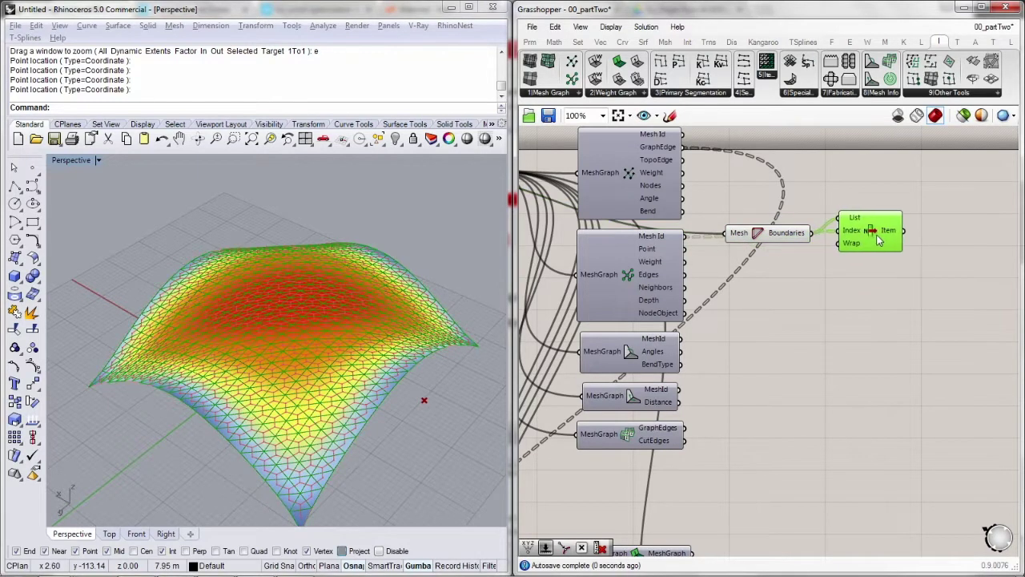
Add an Area component after List Item and wire Item into its Geometry input
right_click_drag(877, 244, 791, 249)
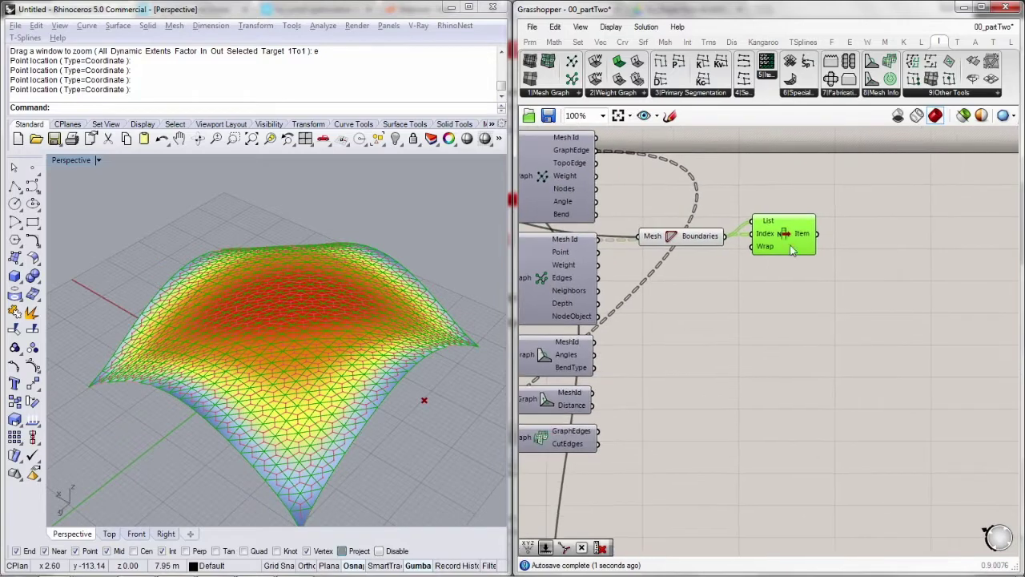
double_click(859, 221)
type("area")
key("Return")
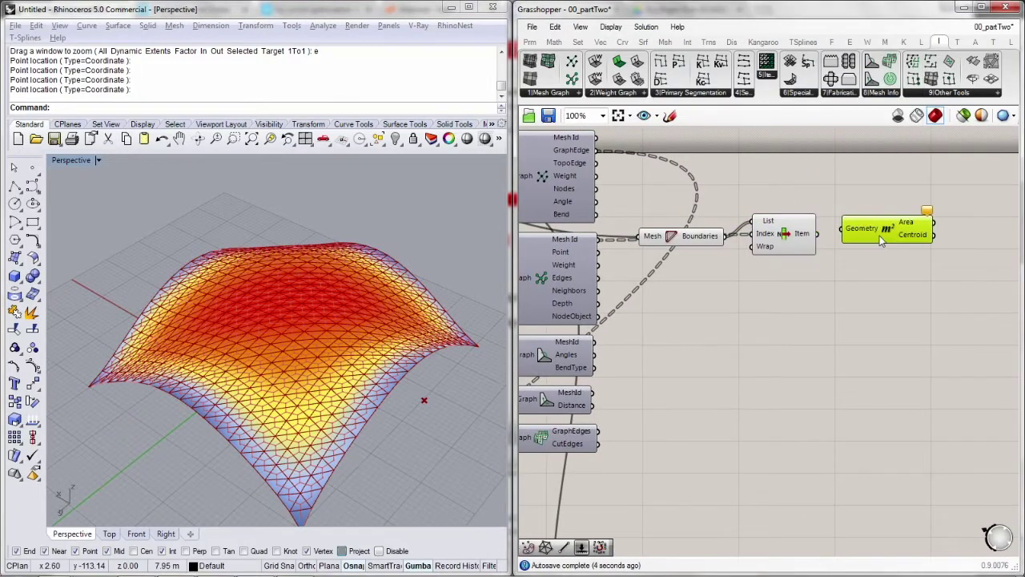
left_click_drag(841, 230, 852, 250)
Add a Distance component between the face centroids and the Point parameter
double_click(867, 180)
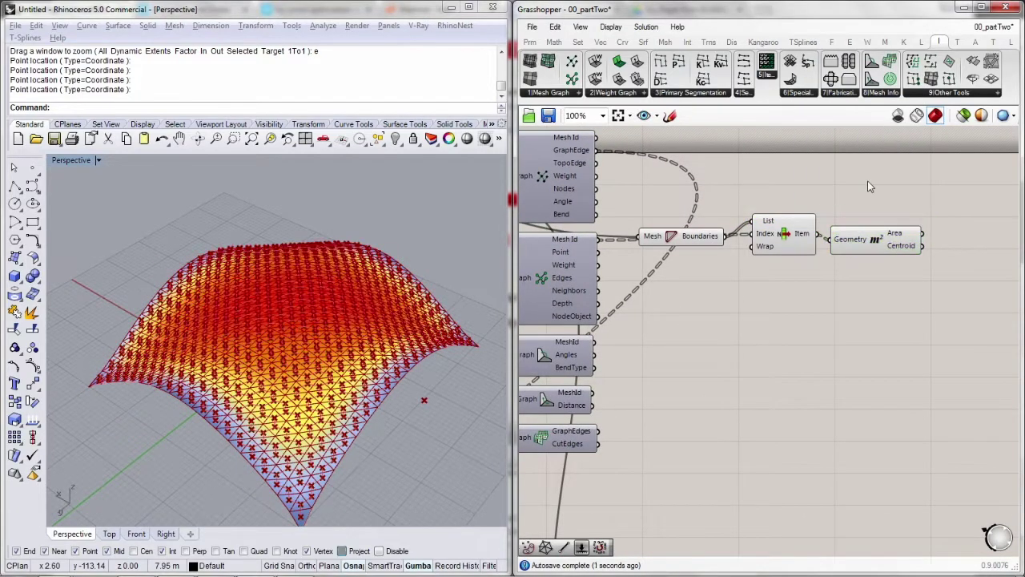
type("dist")
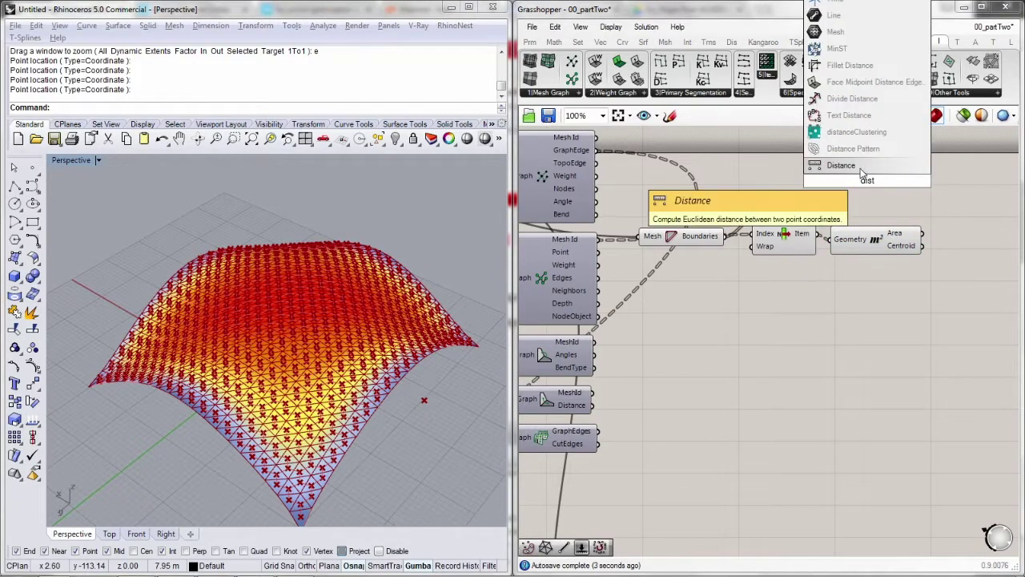
key("Return")
left_click_drag(779, 192, 970, 181)
scroll(968, 181, "down", 3)
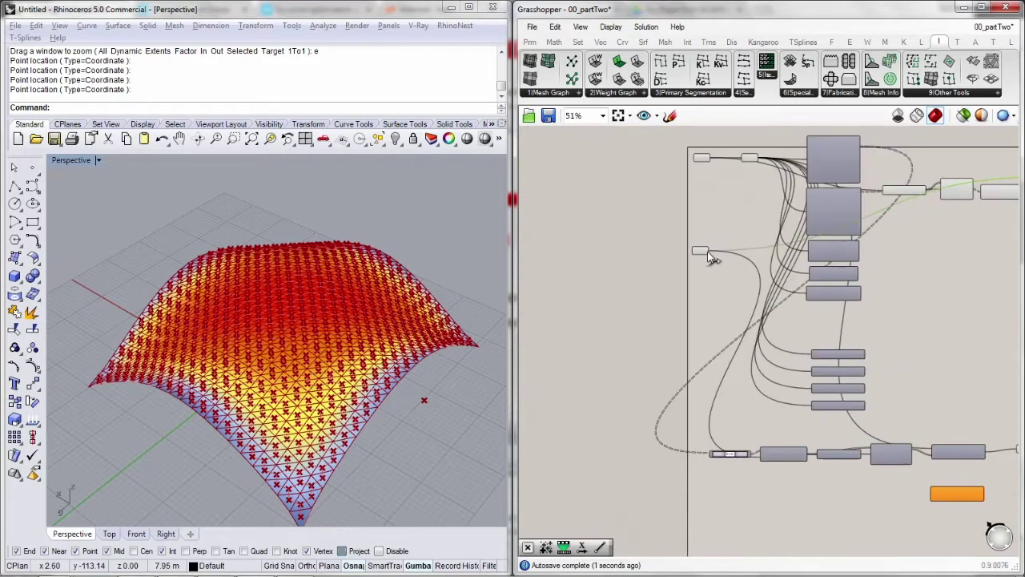
scroll(845, 200, "up", 5)
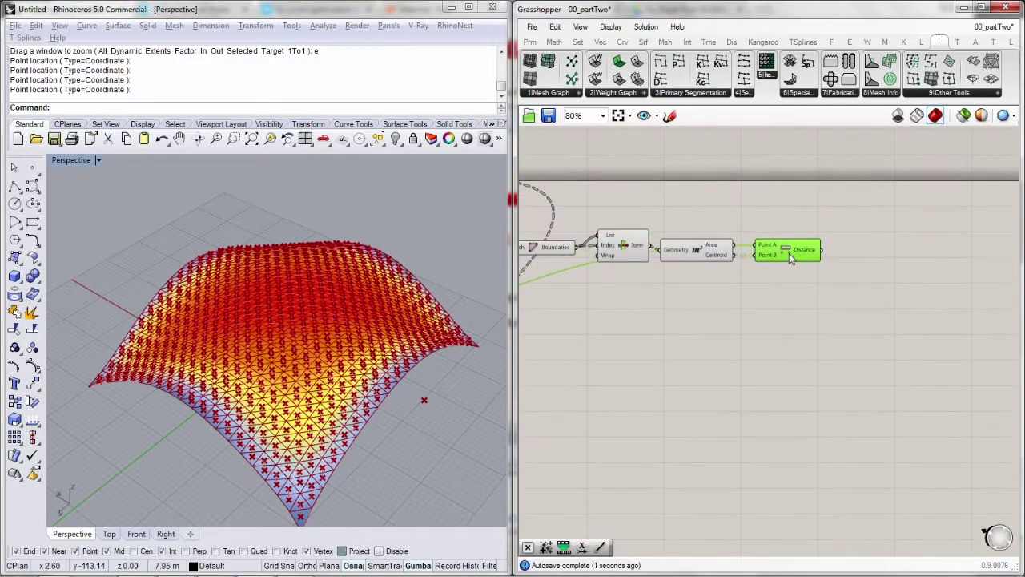
right_click_drag(789, 253, 842, 262)
Move the face distance chain below the edge weight chain and shift the Custom Face Weight component further along to make room
left_click_drag(872, 222, 559, 264)
left_click(555, 255)
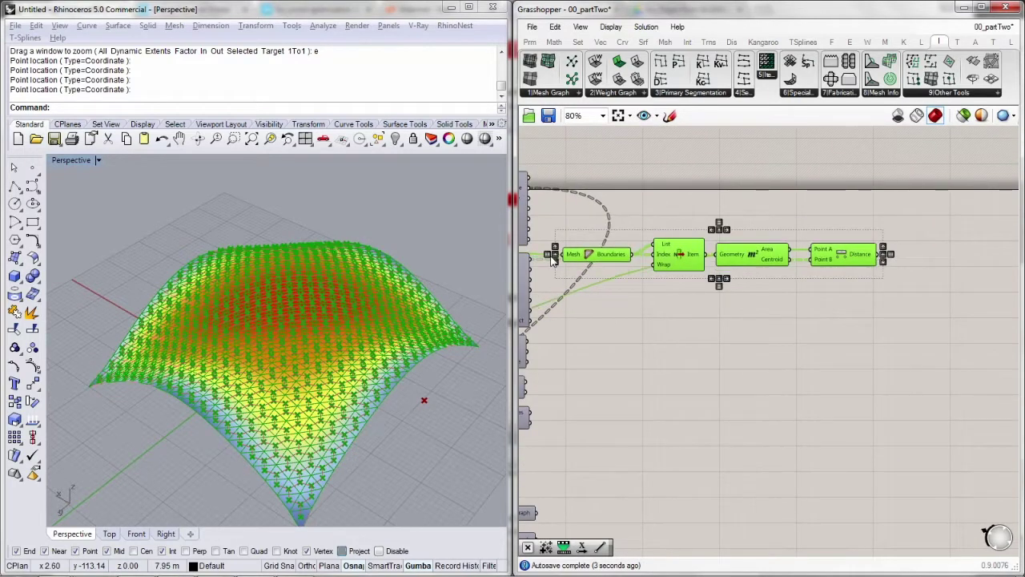
left_click(548, 255)
left_click_drag(859, 259, 761, 376)
scroll(861, 189, "down", 5)
scroll(784, 341, "up", 3)
scroll(760, 395, "up", 2)
right_click_drag(858, 366, 770, 373)
left_click_drag(777, 372, 972, 373)
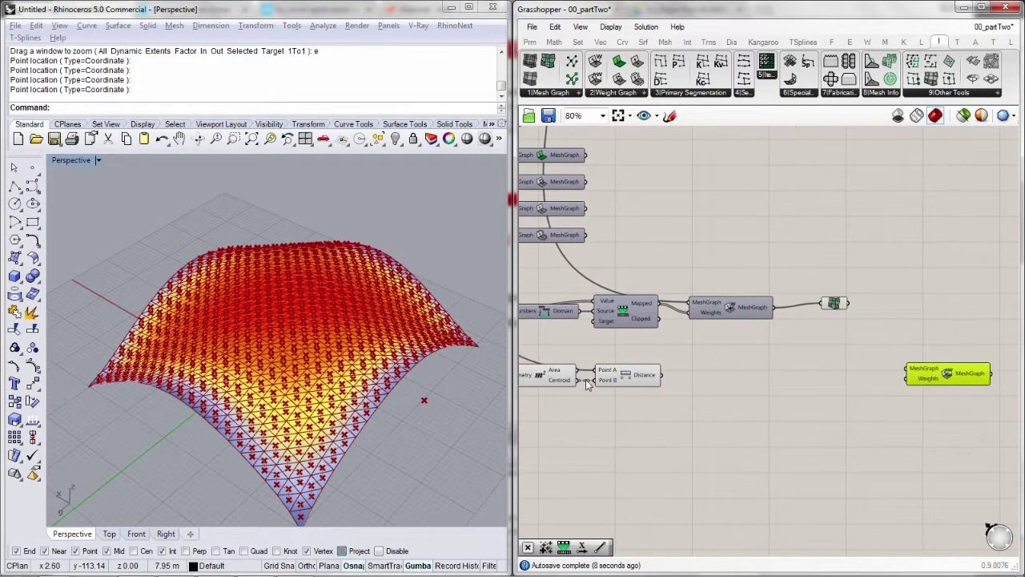
Flatten the face Distance output and feed it into copies of the Bounds and Remap Numbers components
right_click(640, 377)
left_click(690, 413)
right_click_drag(639, 322, 696, 315)
left_click_drag(698, 255, 724, 367)
left_click(752, 381)
right_click_drag(941, 369, 801, 367)
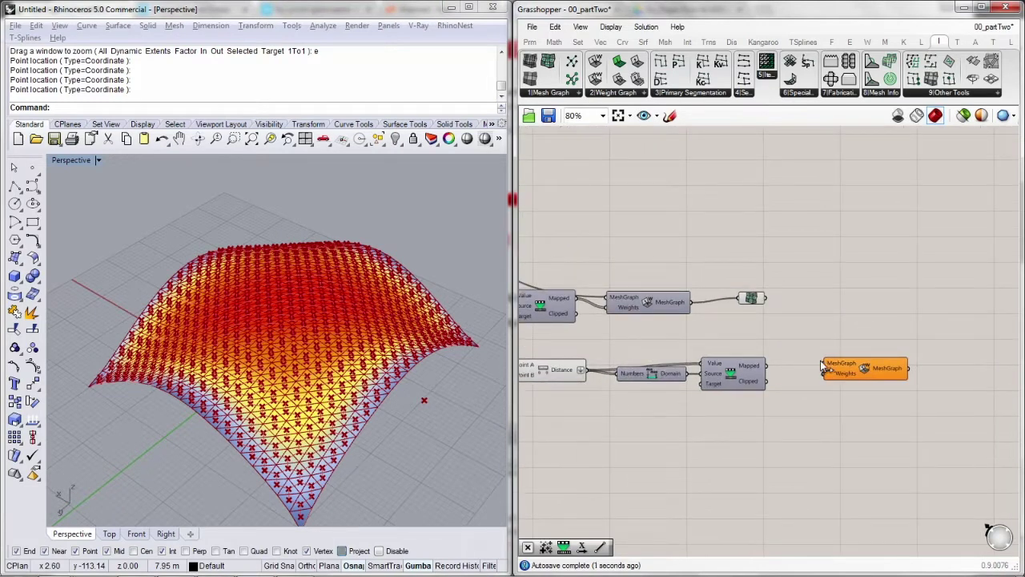
Wire the original mesh graph and the Mapped values into the Custom Face Weight component and move it closer to Remap Numbers
scroll(822, 353, "down", 3)
left_click_drag(821, 362, 659, 141)
scroll(593, 195, "up", 2)
scroll(646, 245, "down", 1)
scroll(658, 144, "up", 1)
right_click_drag(863, 337, 615, 167)
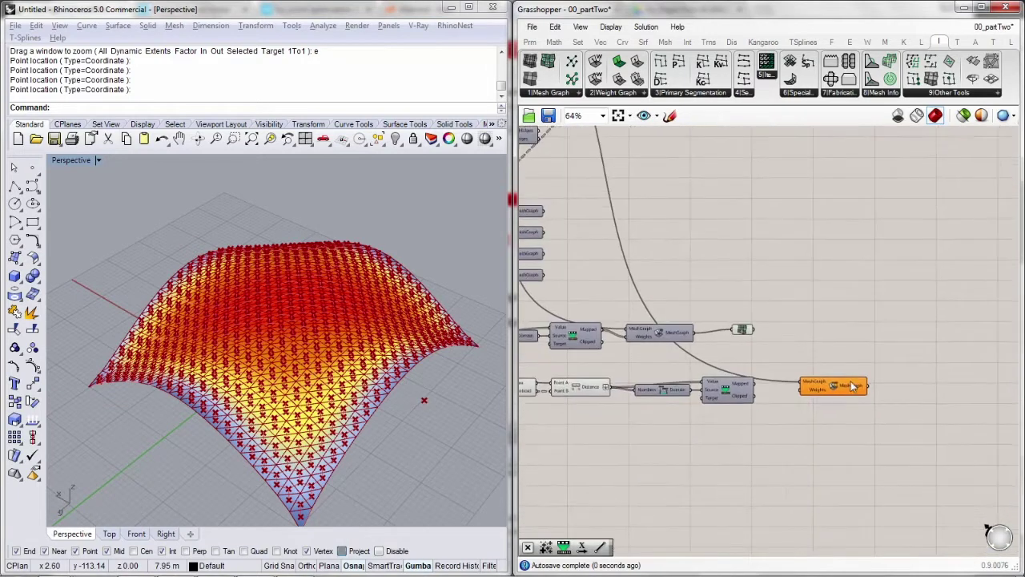
scroll(853, 387, "up", 3)
left_click_drag(800, 371, 714, 363)
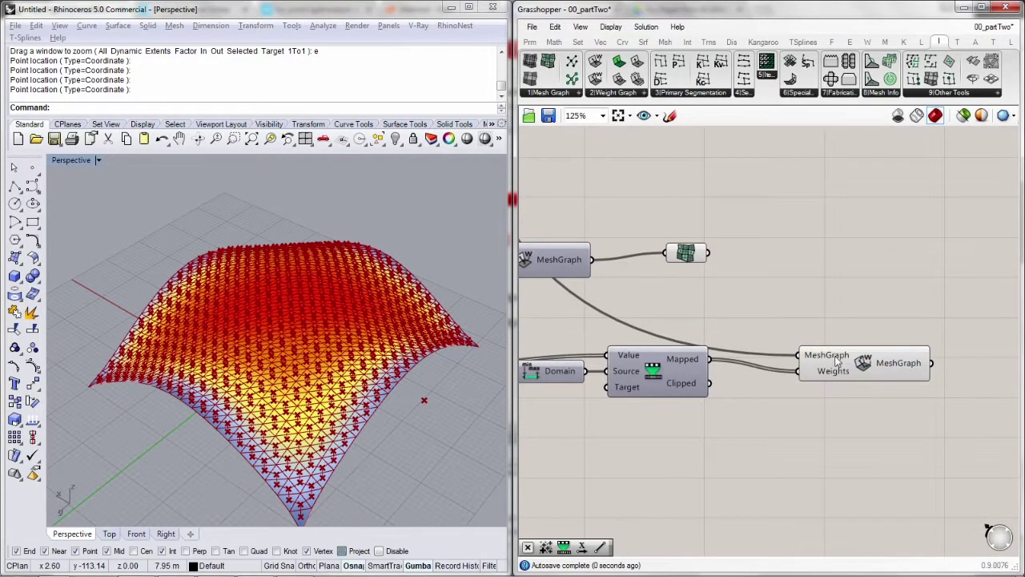
left_click_drag(837, 359, 828, 375)
Turn off the face weight chain's preview and rewire the relocated Mesh Graph parameter to the Custom Face Weight output
left_click_drag(692, 252, 974, 313)
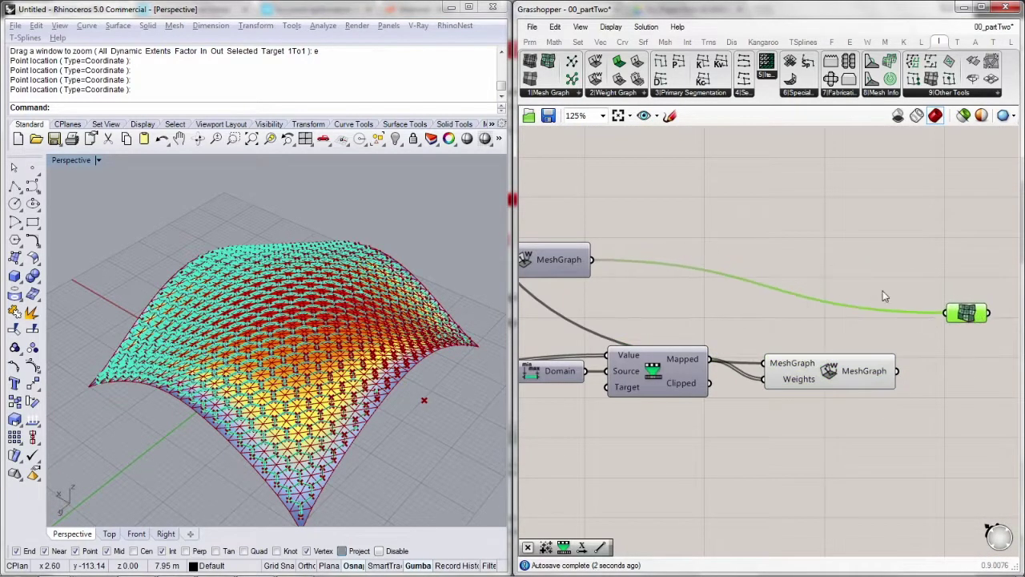
scroll(898, 342, "down", 5)
left_click_drag(896, 391, 579, 346)
right_click(872, 219)
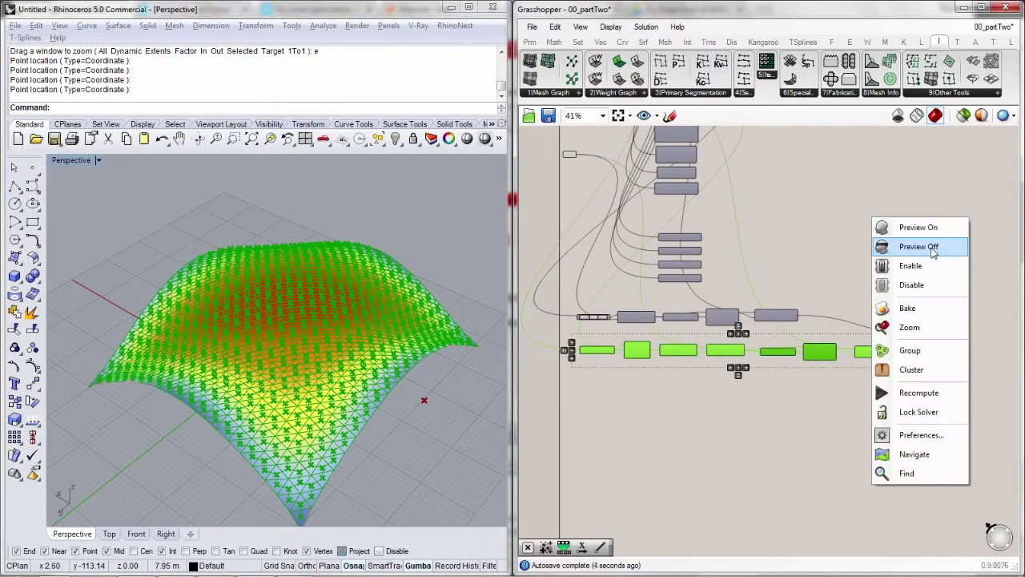
left_click(904, 245)
scroll(929, 340, "up", 3)
left_click_drag(927, 340, 893, 376)
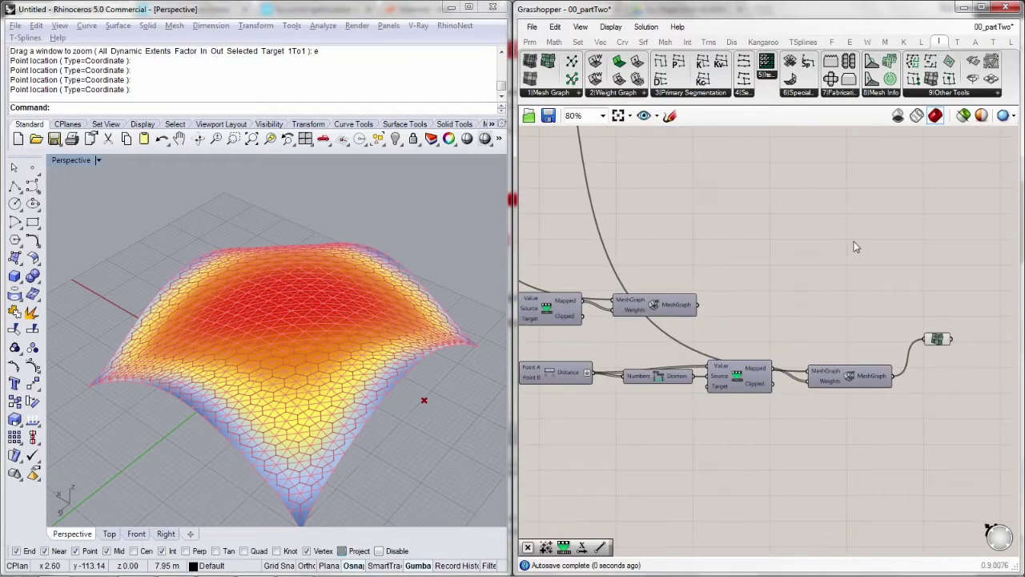
Highlight the face-weighted Mesh Graph parameter and examine its nodes and edges on the shell up close and along the mesh border
left_click_drag(986, 301, 945, 358)
right_click_drag(246, 345, 305, 382)
scroll(311, 344, "up", 4)
scroll(248, 256, "down", 8)
right_click_drag(296, 287, 345, 327)
scroll(380, 295, "up", 10)
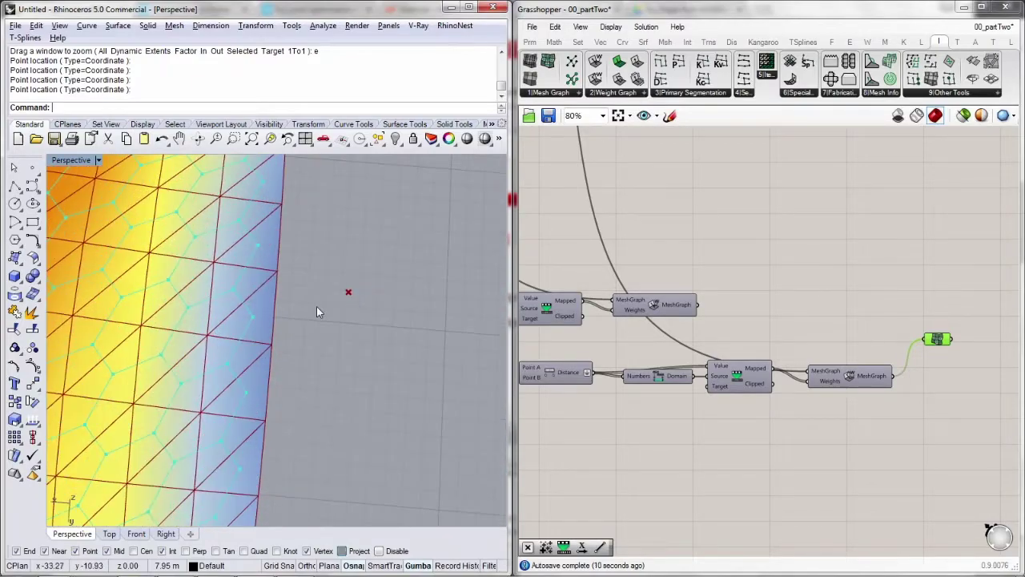
scroll(327, 255, "down", 10)
right_click_drag(123, 246, 274, 303, "shift")
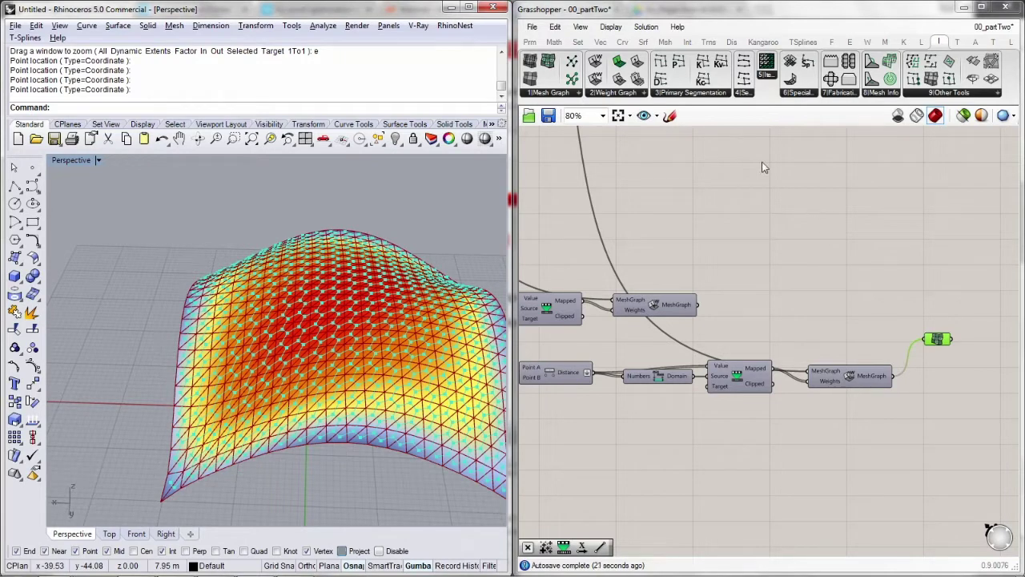
left_click(688, 94)
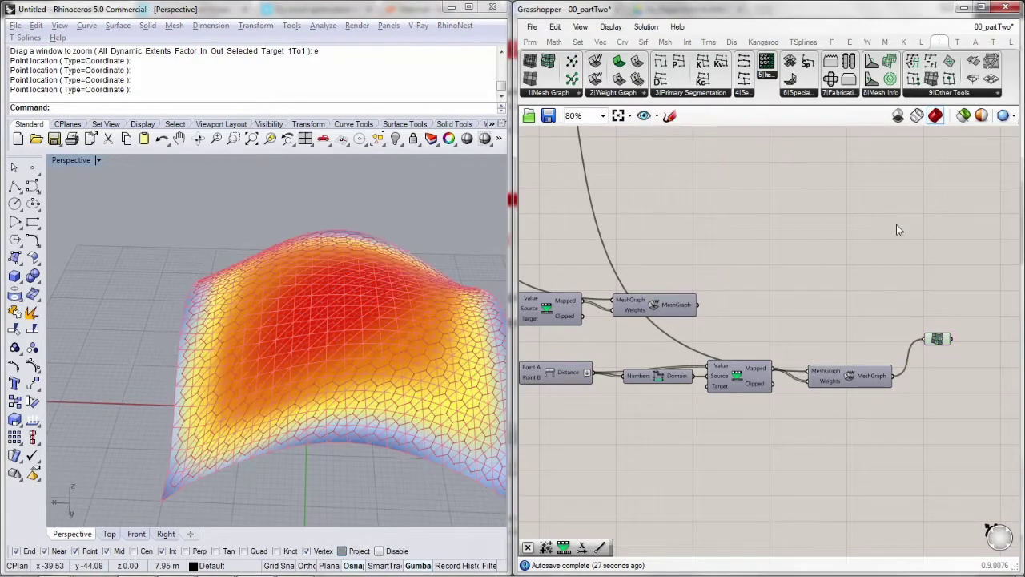
left_click(726, 94)
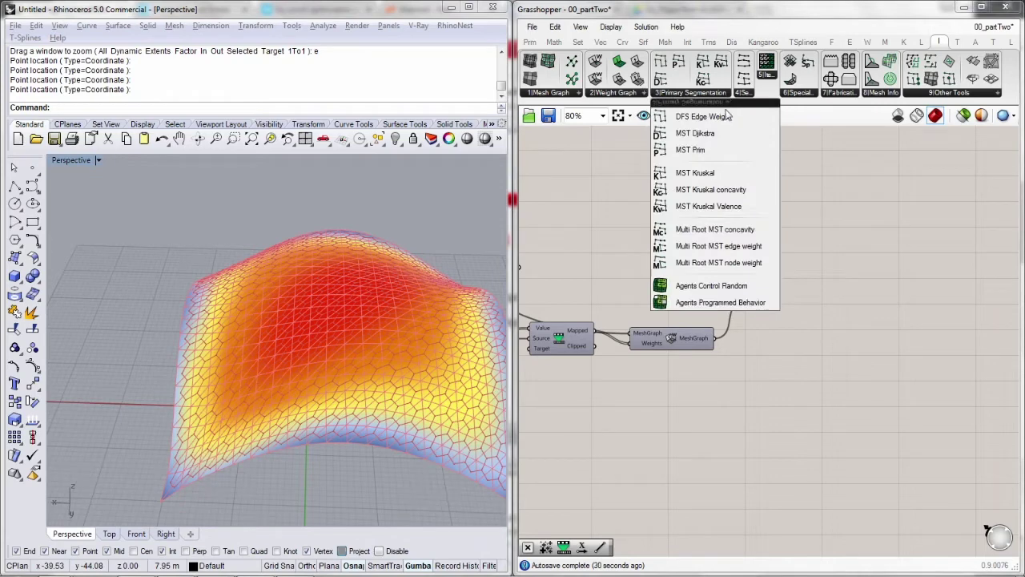
left_click(816, 214)
left_click_drag(809, 235, 744, 348)
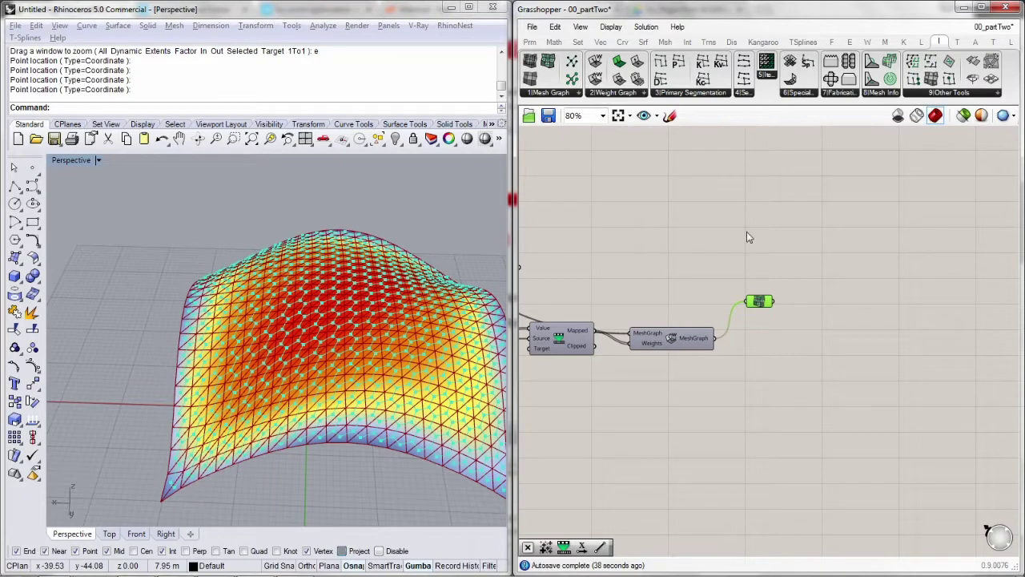
left_click(772, 208)
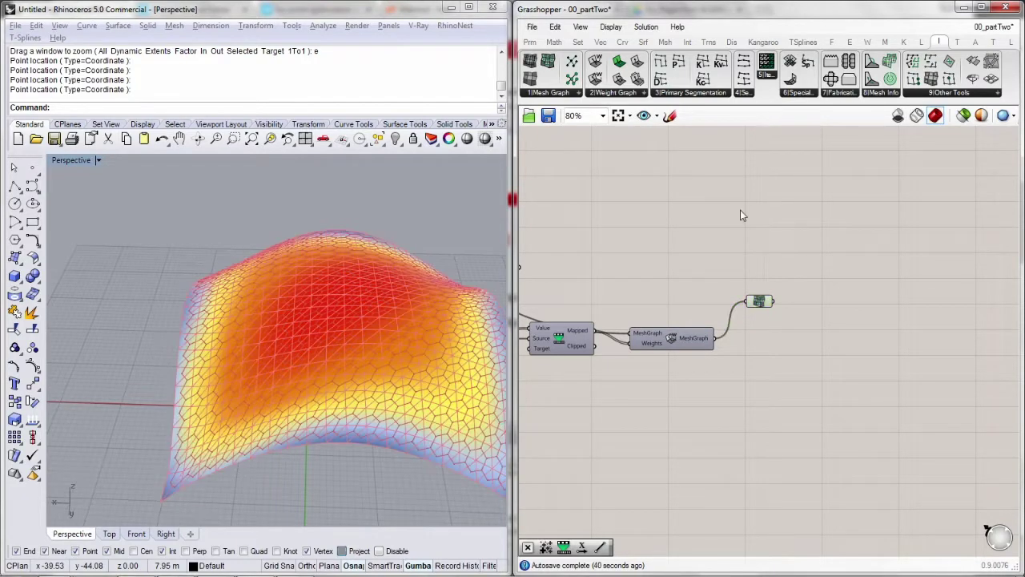